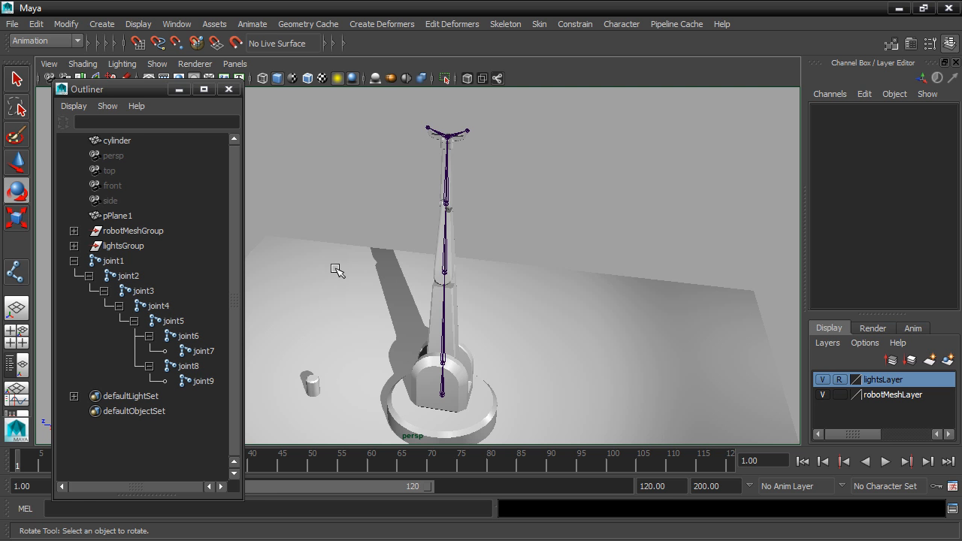
# Expand robotMeshGroup in the Outliner to show the mesh names and rename joint1 as jointSwivel
pyautogui.click(74, 231)
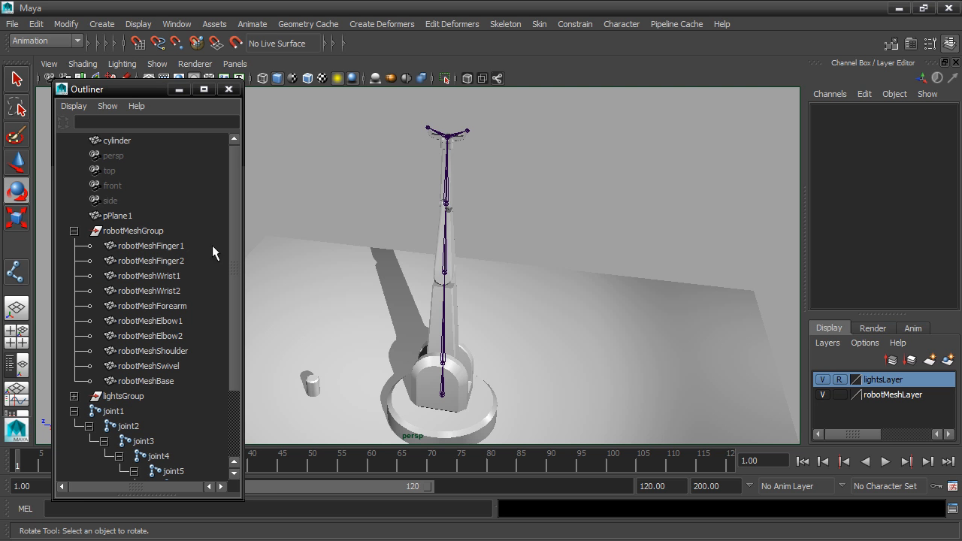
pyautogui.scroll(-2, 232, 259)
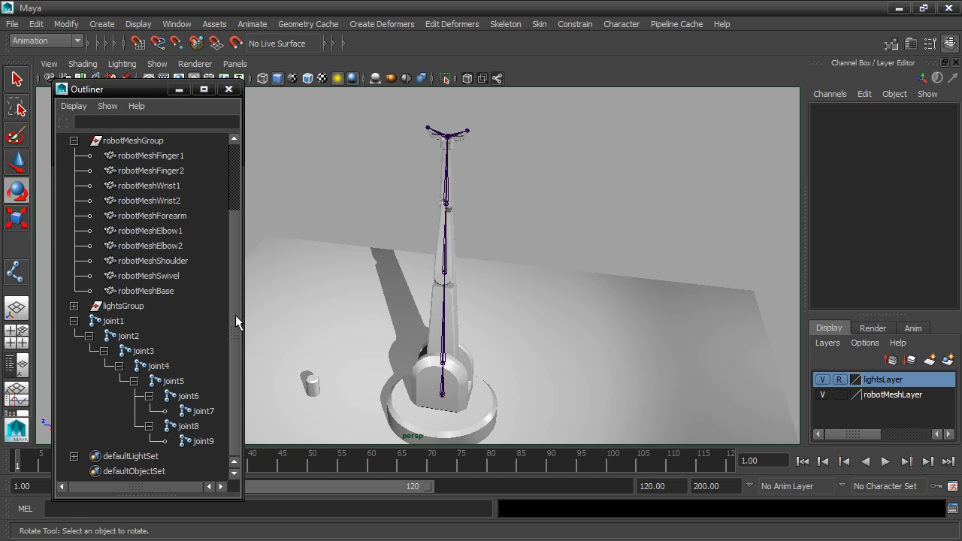
pyautogui.click(116, 322)
pyautogui.doubleClick(118, 322)
pyautogui.click(135, 319)
pyautogui.press('BackSpace')
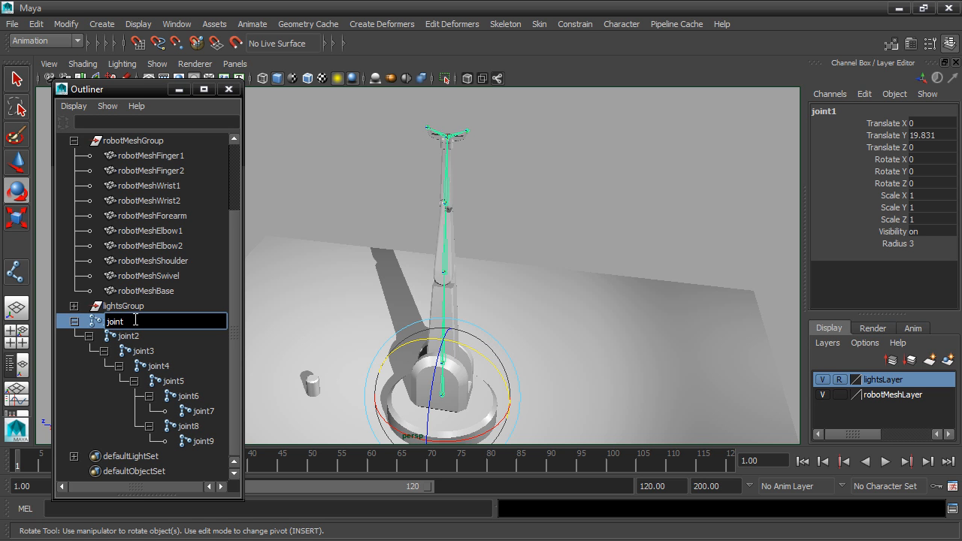
pyautogui.write('Swivel')
pyautogui.press('Return')
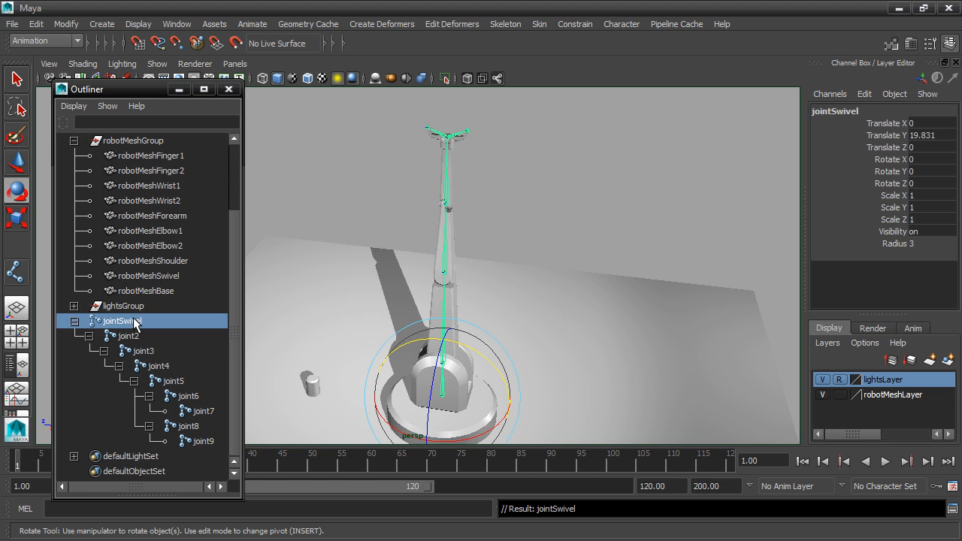
# Rename joint2, the child of jointSwivel, as jointShoulder
pyautogui.click(137, 337)
pyautogui.press('f')
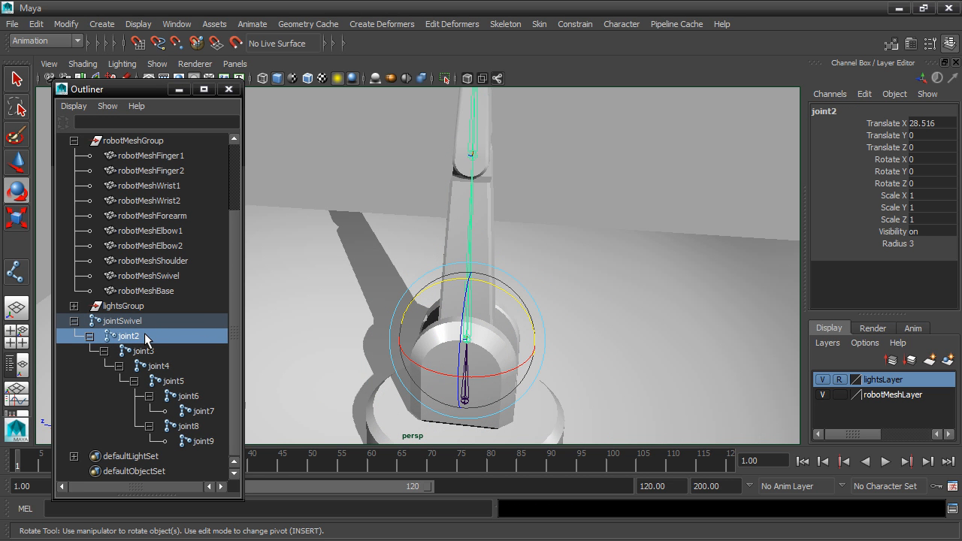
pyautogui.doubleClick(147, 337)
pyautogui.press('BackSpace')
pyautogui.write('Shoulder')
pyautogui.press('Return')
# Rename joint3, directly under jointShoulder, as jointElbow
pyautogui.doubleClick(153, 351)
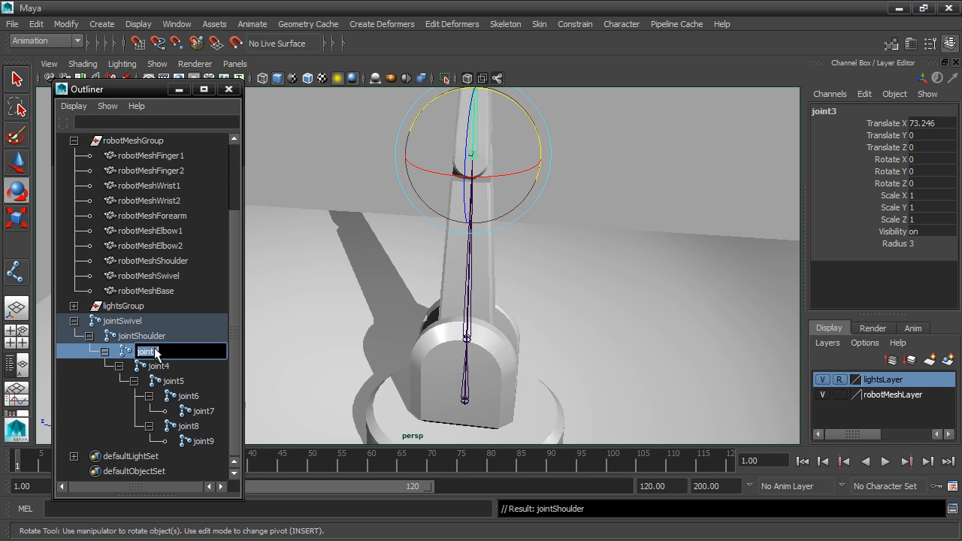
pyautogui.click(174, 351)
pyautogui.press('BackSpace')
pyautogui.write('Elbow')
pyautogui.press('Return')
# Rename joint4, directly under jointElbow, as jointForearm
pyautogui.doubleClick(182, 366)
pyautogui.click(181, 367)
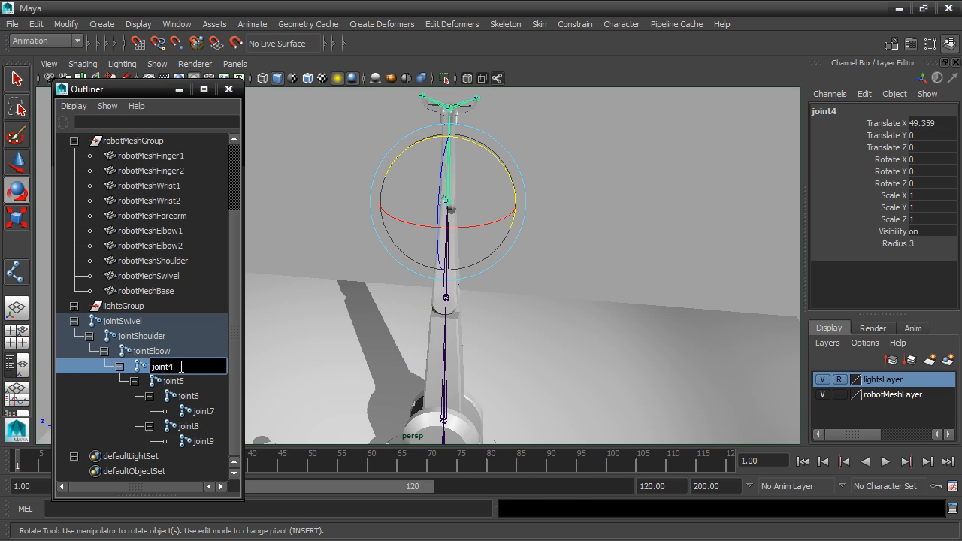
pyautogui.press('BackSpace')
pyautogui.write('Forearm')
pyautogui.press('Return')
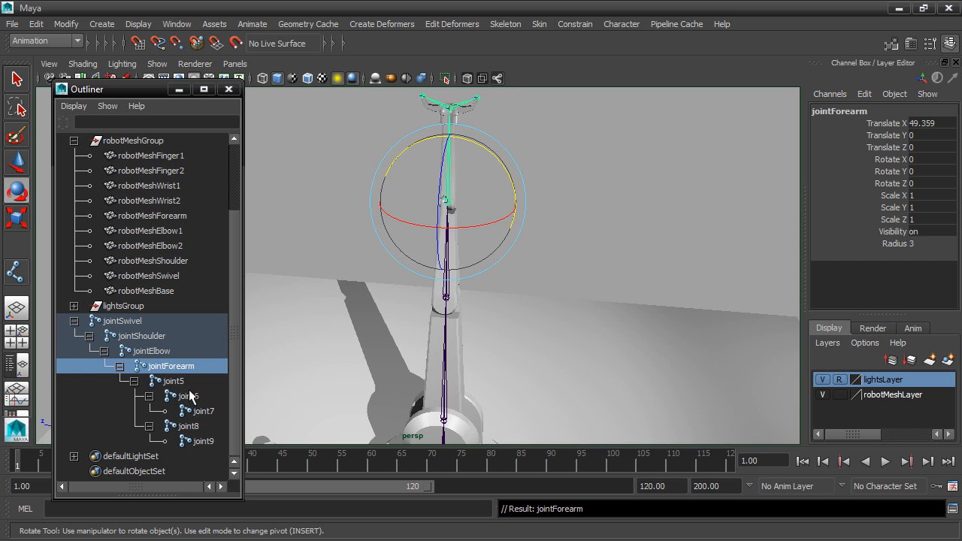
# Rename joint5, directly under jointForearm, as jointWrist
pyautogui.doubleClick(180, 381)
pyautogui.click(197, 382)
pyautogui.press('BackSpace')
pyautogui.write('Wrist')
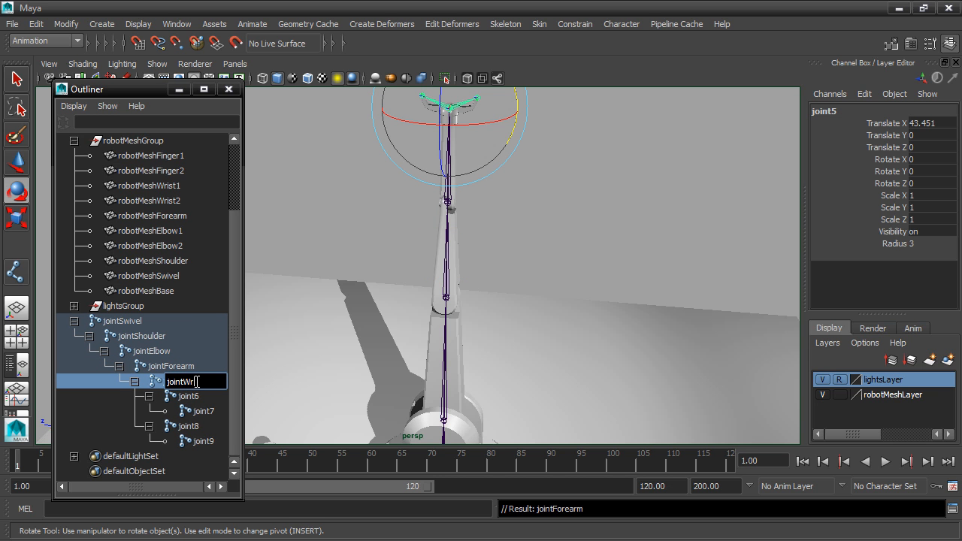
pyautogui.press('Return')
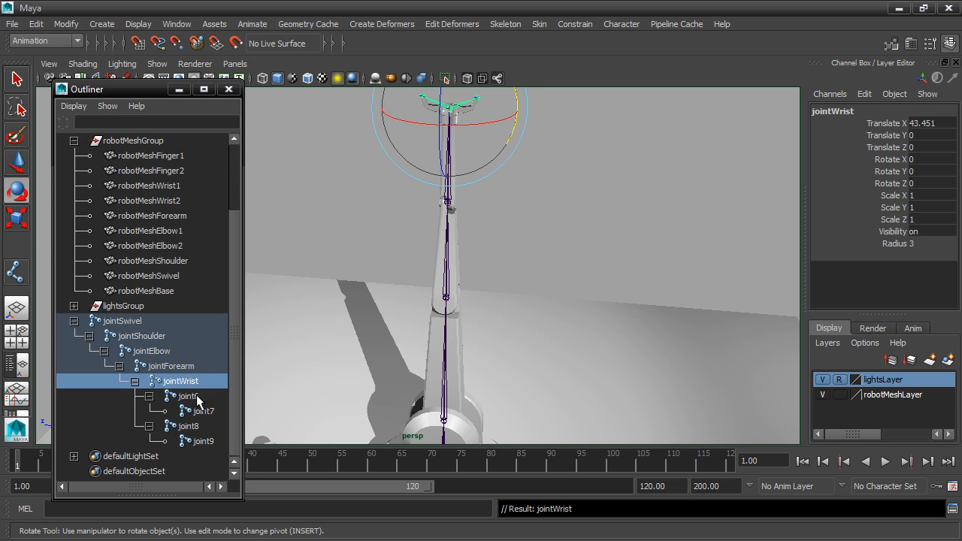
# Rename joint6, the first child of jointWrist, as jointFinger1
pyautogui.doubleClick(197, 398)
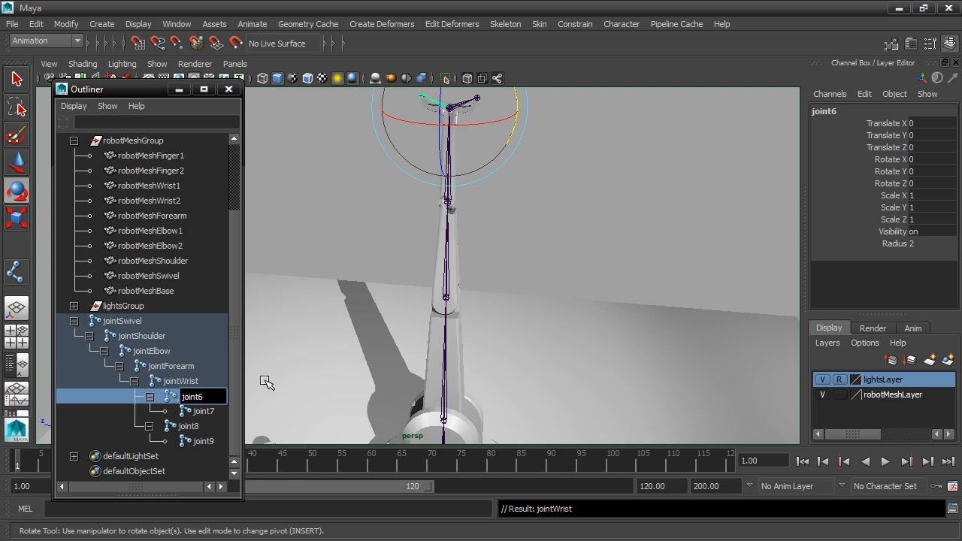
pyautogui.click(223, 396)
pyautogui.press('BackSpace')
pyautogui.write('Finger1')
pyautogui.press('Return')
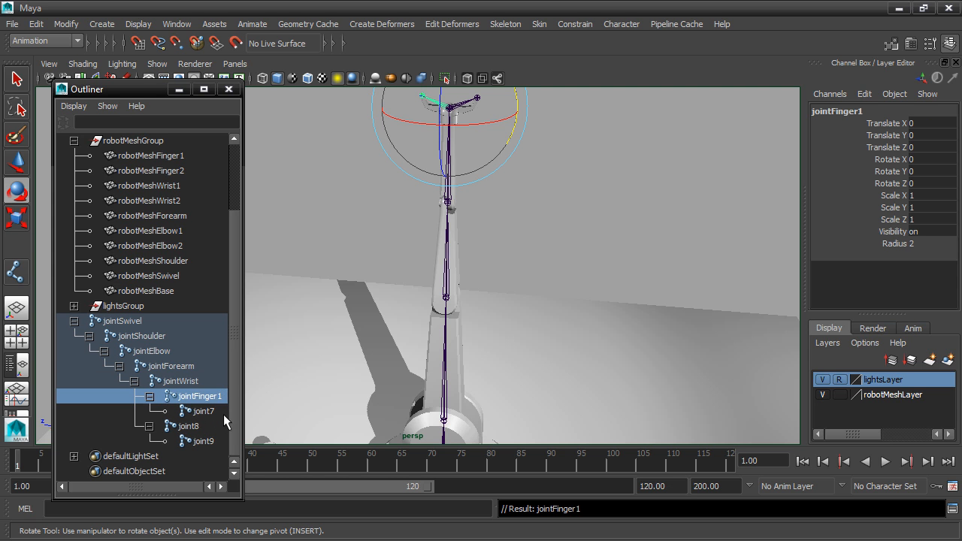
# Widen the Outliner and rename joint7, the child of jointFinger1, as jointFinger1_end
pyautogui.moveTo(241, 417); pyautogui.dragTo(265, 417)
pyautogui.doubleClick(209, 411)
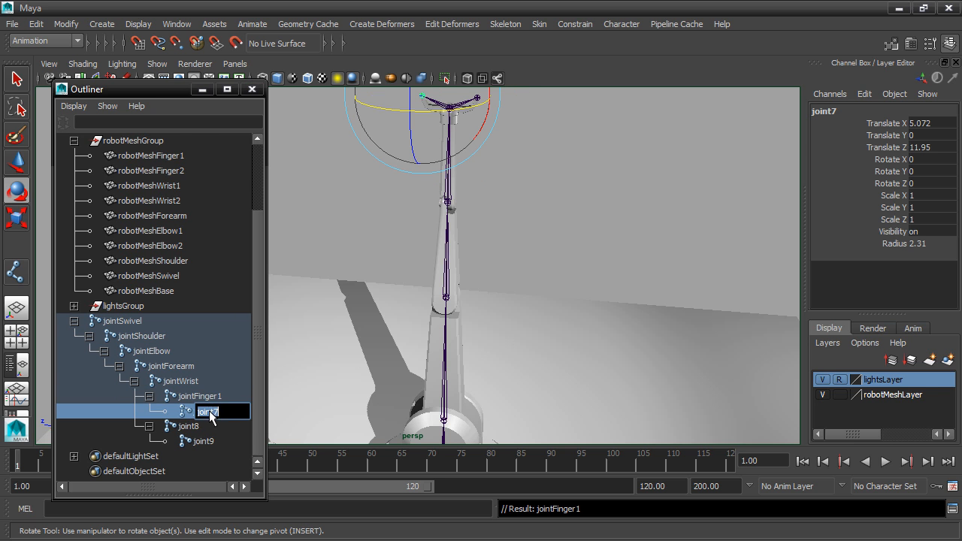
pyautogui.write('jointFinger1_end')
pyautogui.press('Return')
# Widen the Outliner further and rename joint8, the second child of jointWrist, as jointFinger2
pyautogui.moveTo(265, 301); pyautogui.dragTo(296, 301)
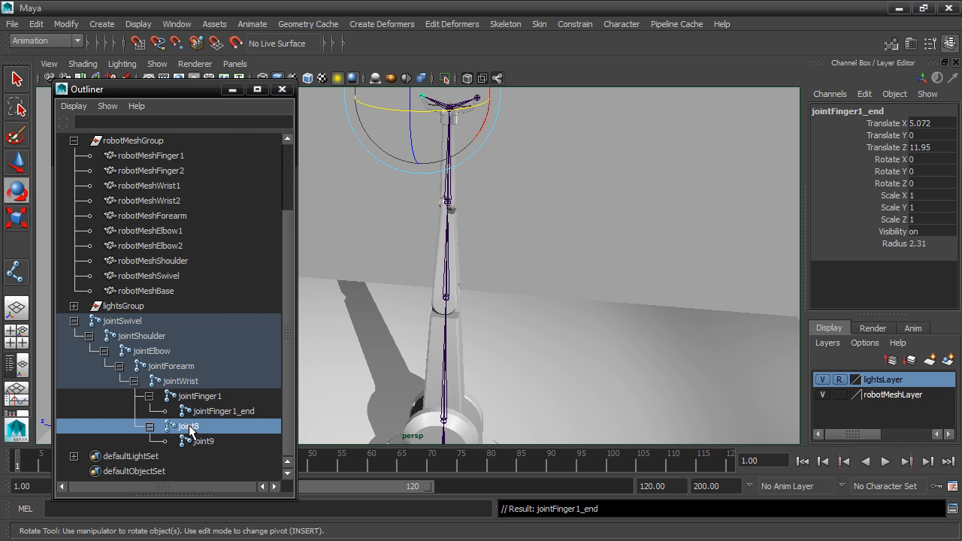
pyautogui.doubleClick(192, 426)
pyautogui.click(209, 427)
pyautogui.press('BackSpace')
pyautogui.write('Finger2')
pyautogui.press('Return')
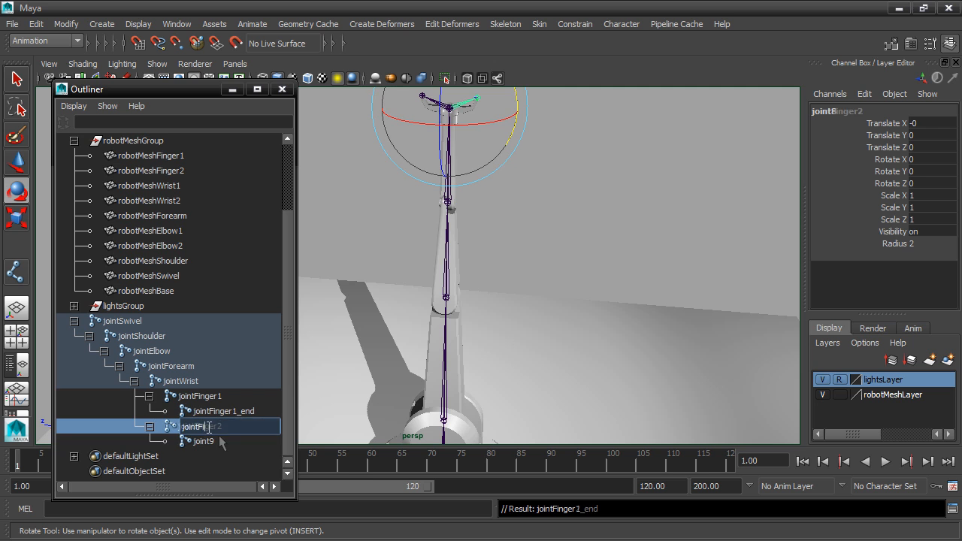
# Rename joint9, the end joint of the second finger, as jointFinger2_end
pyautogui.doubleClick(203, 441)
pyautogui.click(224, 442)
pyautogui.press('BackSpace')
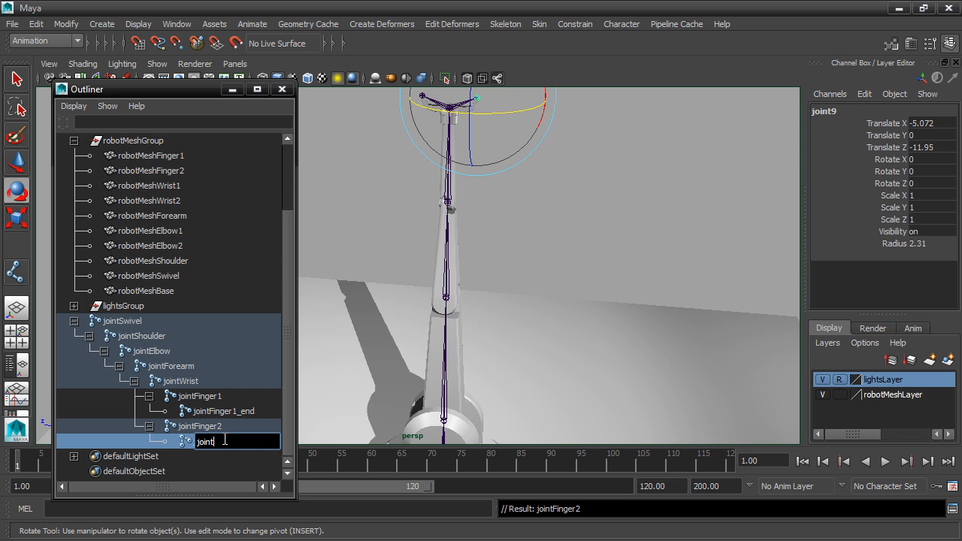
pyautogui.write('Finger2_end')
pyautogui.press('Return')
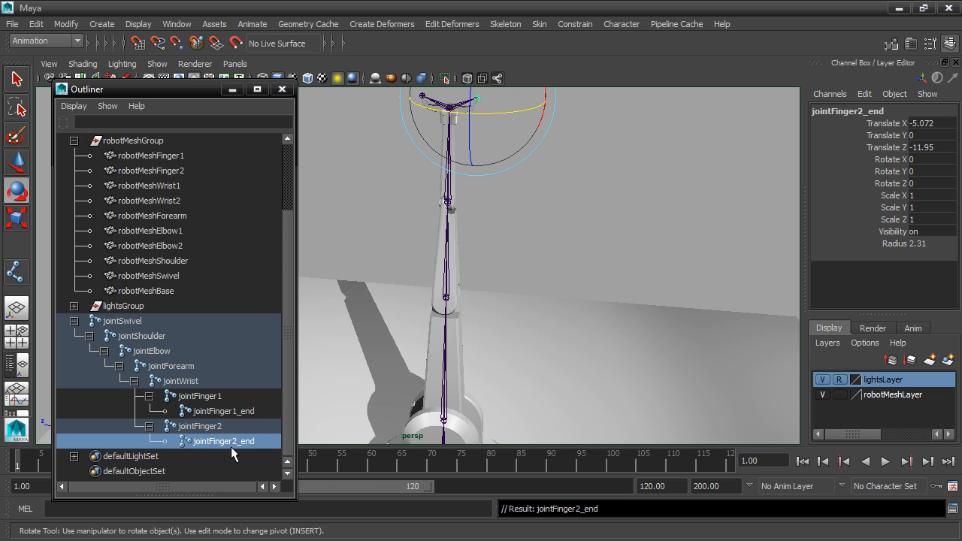
# Parent-constrain robotMeshSwivel to jointSwivel using the reset default settings with Maintain offset enabled, on all translate and rotate axes
pyautogui.keyDown('alt'); pyautogui.moveTo(439, 382); pyautogui.dragTo(455, 321, button='middle'); pyautogui.keyUp('alt')
pyautogui.scroll(5, 456, 319)
pyautogui.keyDown('alt'); pyautogui.moveTo(544, 333); pyautogui.dragTo(523, 283, button='middle'); pyautogui.keyUp('alt')
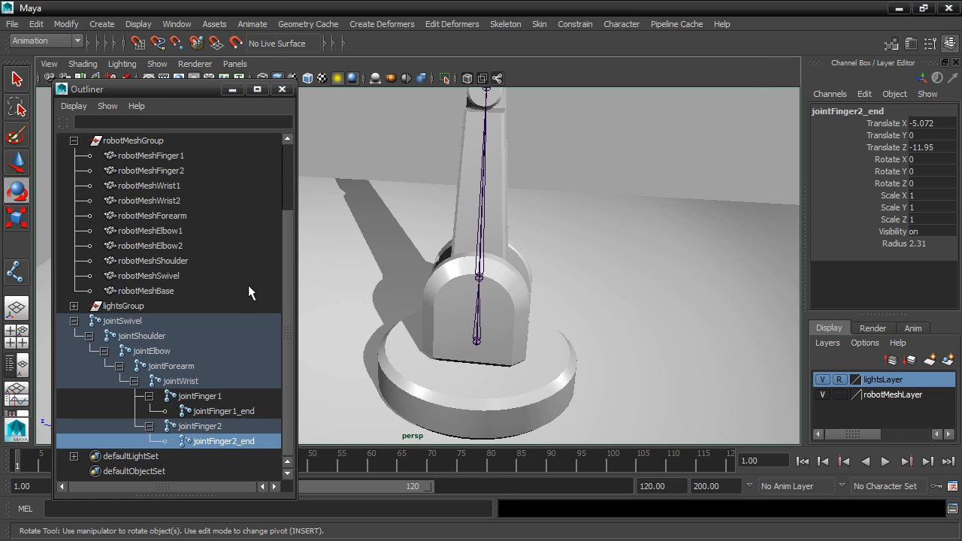
pyautogui.click(167, 276)
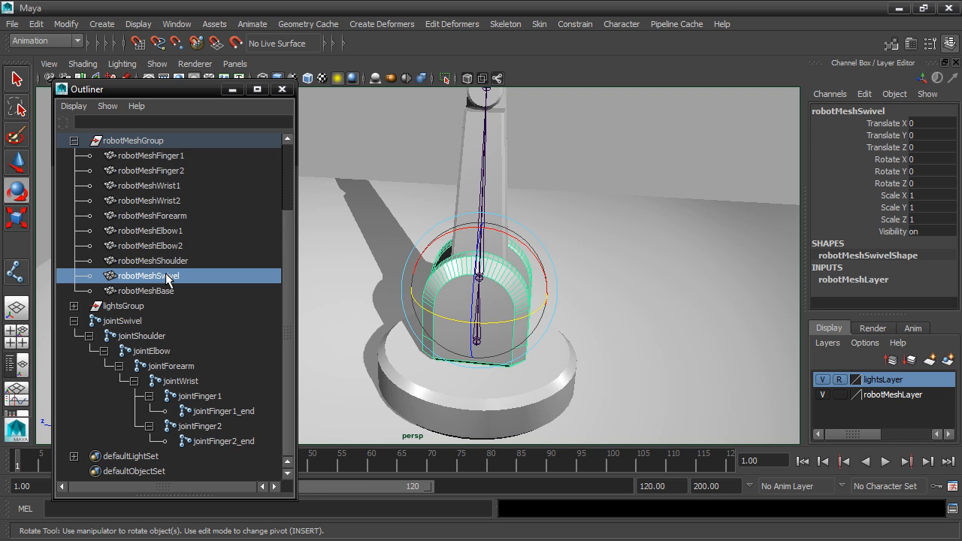
pyautogui.click(134, 323)
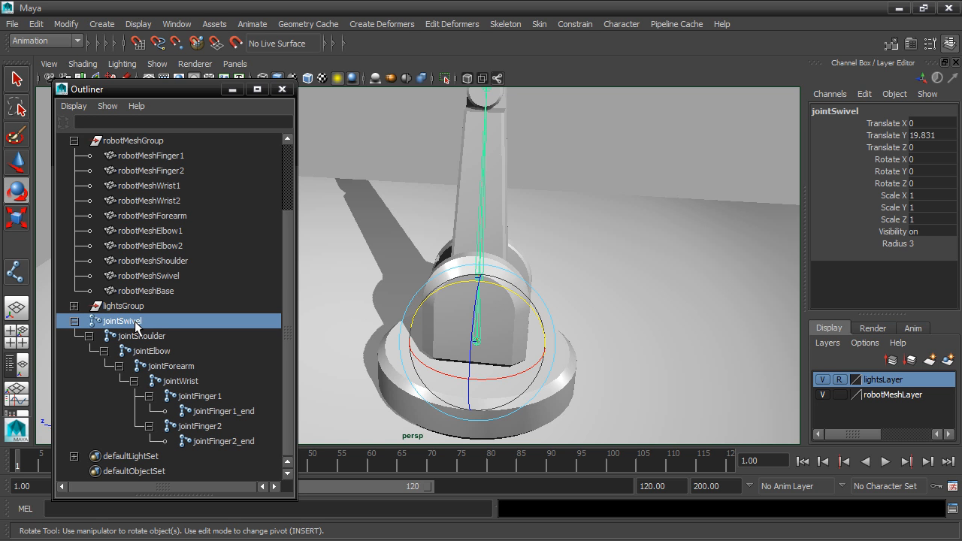
pyautogui.keyDown('ctrl'); pyautogui.click(143, 275); pyautogui.keyUp('ctrl')
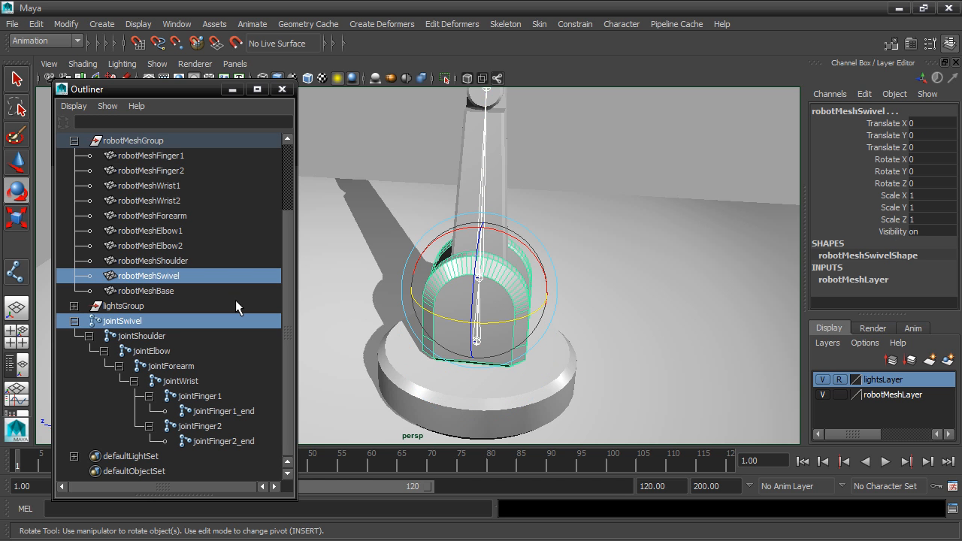
pyautogui.click(581, 24)
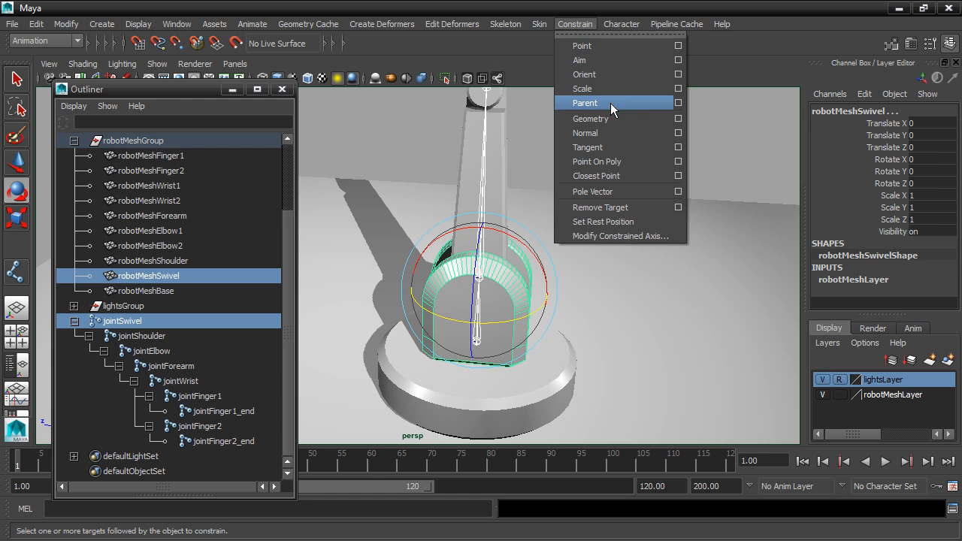
pyautogui.click(678, 104)
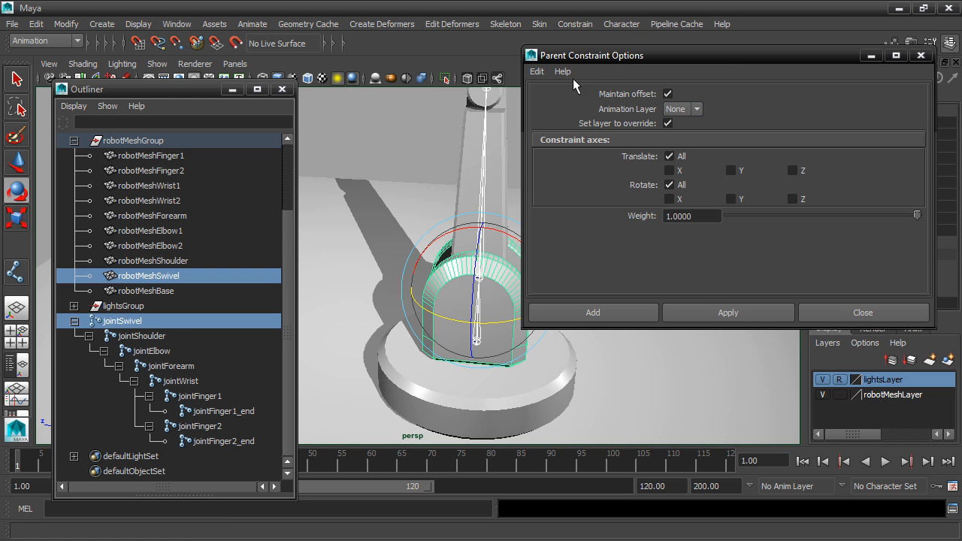
pyautogui.click(542, 72)
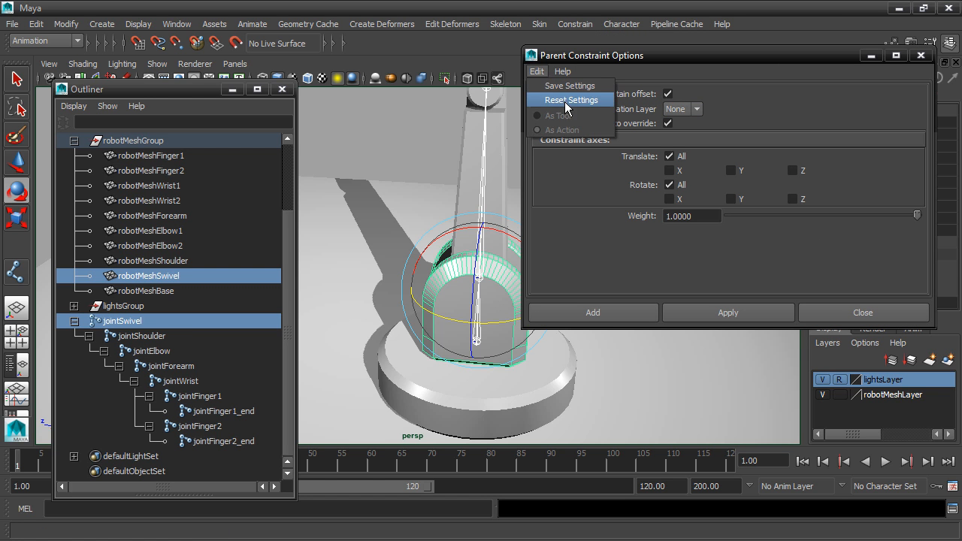
pyautogui.click(565, 99)
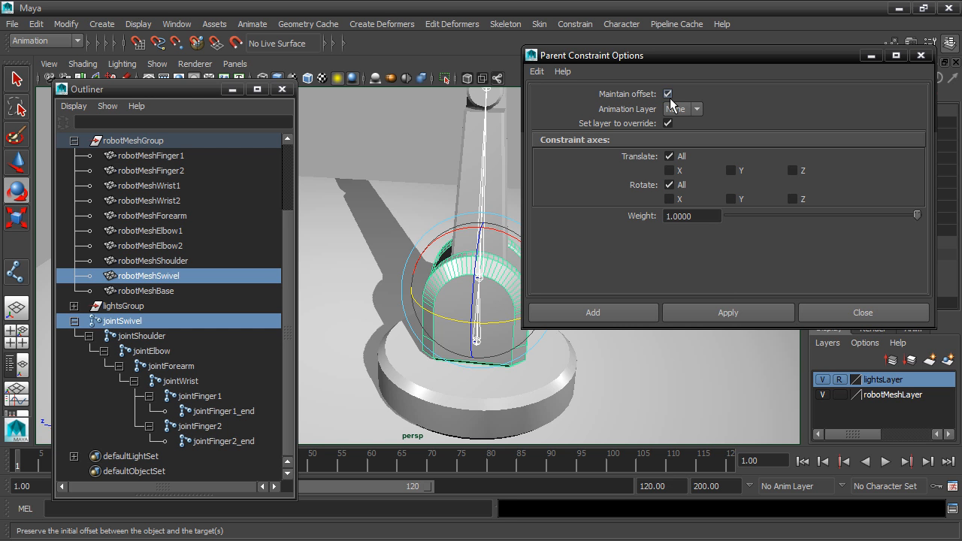
pyautogui.click(624, 313)
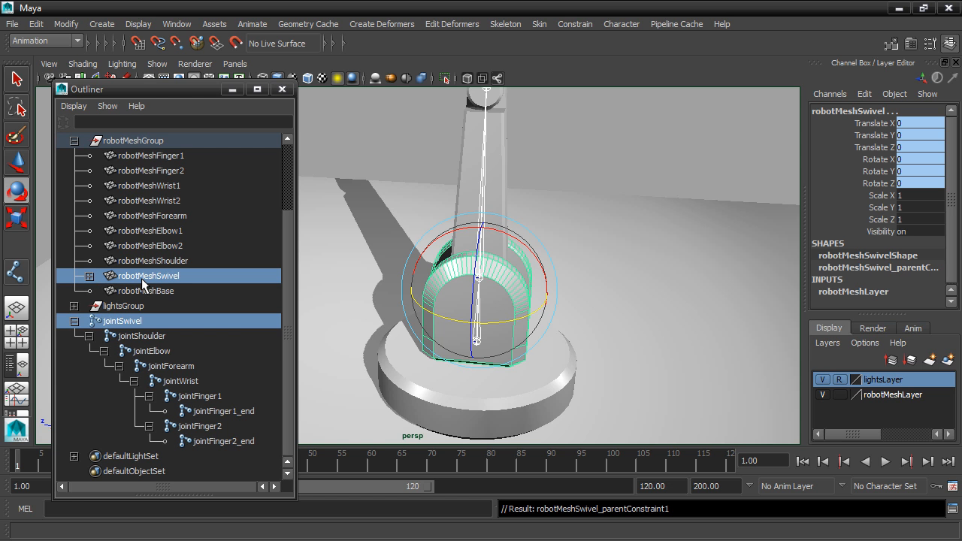
# Examine the parent constraint node under robotMeshSwivel and the mesh's constrained channels
pyautogui.click(90, 276)
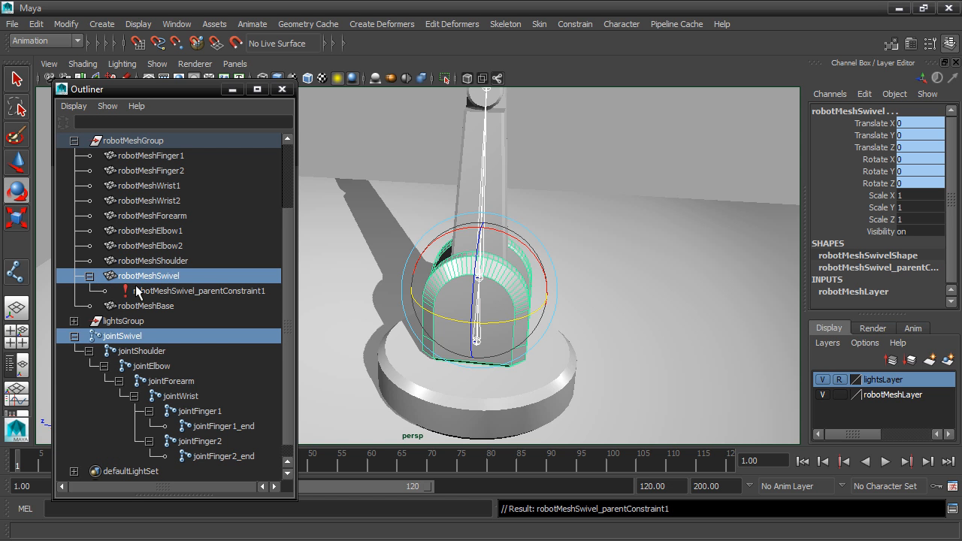
pyautogui.click(196, 290)
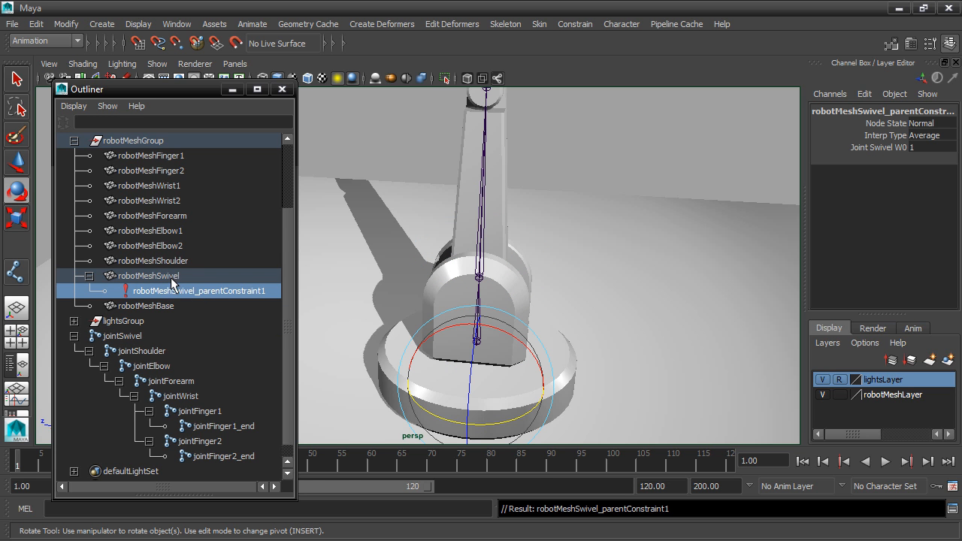
pyautogui.click(173, 277)
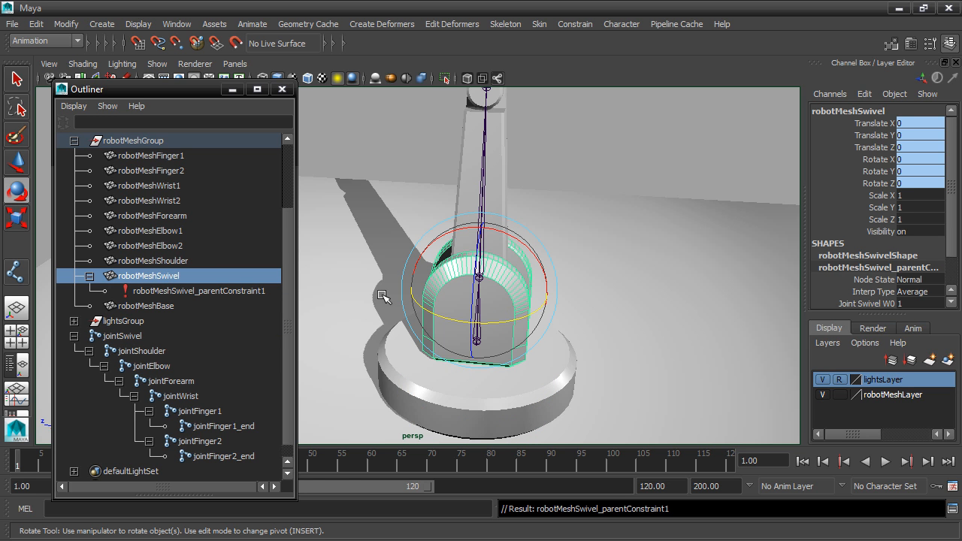
# Test the constraint by rotating jointSwivel about -36.7 degrees around X, and undo the rotation
pyautogui.click(124, 336)
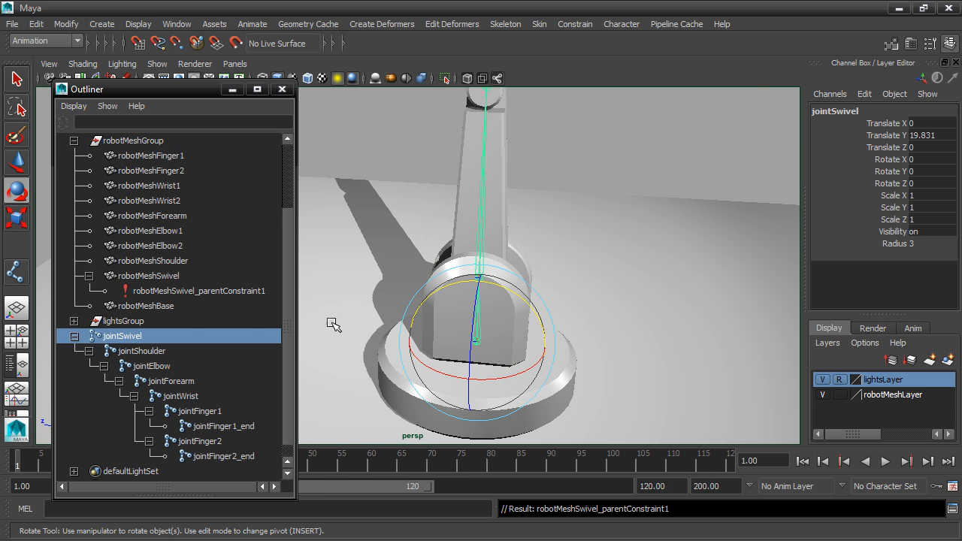
pyautogui.moveTo(507, 376); pyautogui.dragTo(485, 370)
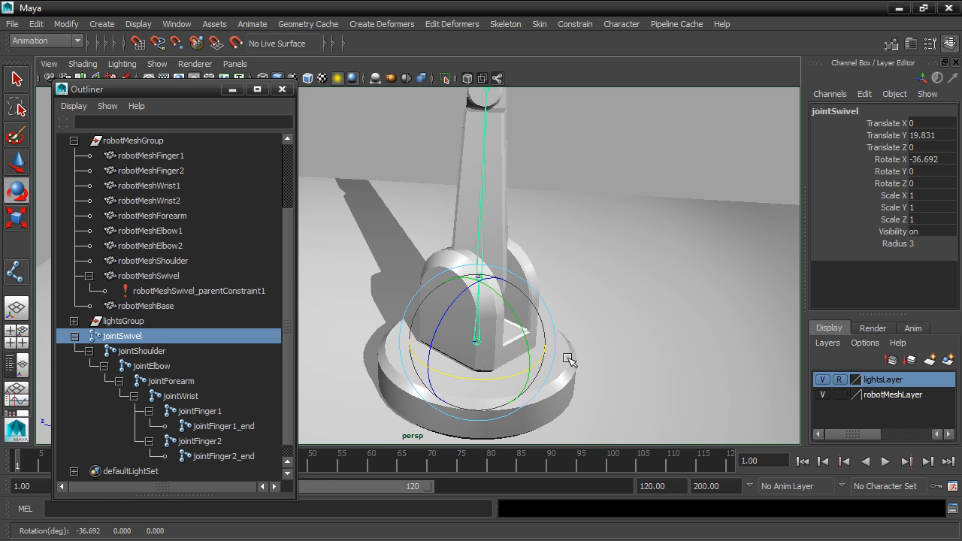
pyautogui.hotkey('ctrl', 'z')
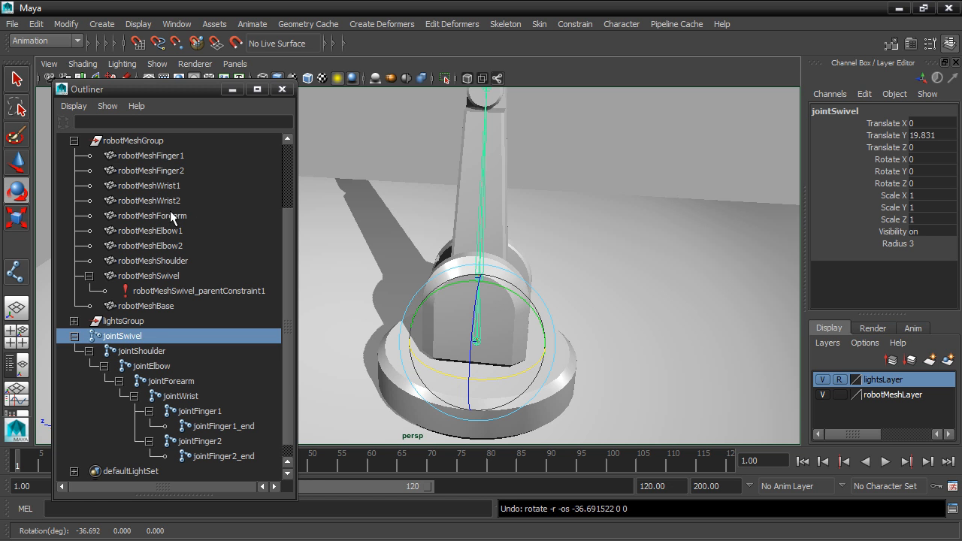
# Examine which parts of the upper arm robotMeshWrist1, robotMeshWrist2 and robotMeshForearm correspond to
pyautogui.keyDown('alt'); pyautogui.moveTo(447, 221); pyautogui.dragTo(521, 314); pyautogui.keyUp('alt')
pyautogui.click(151, 187)
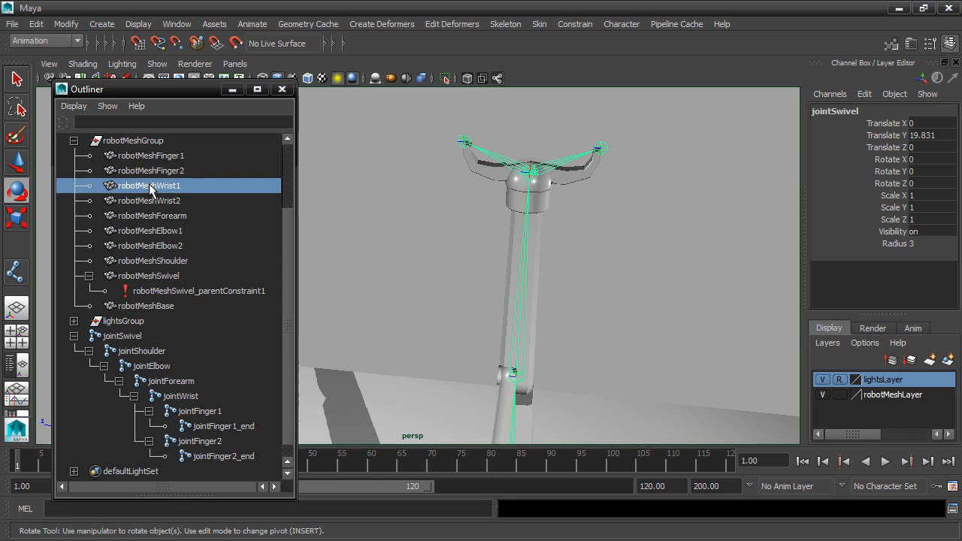
pyautogui.press('f')
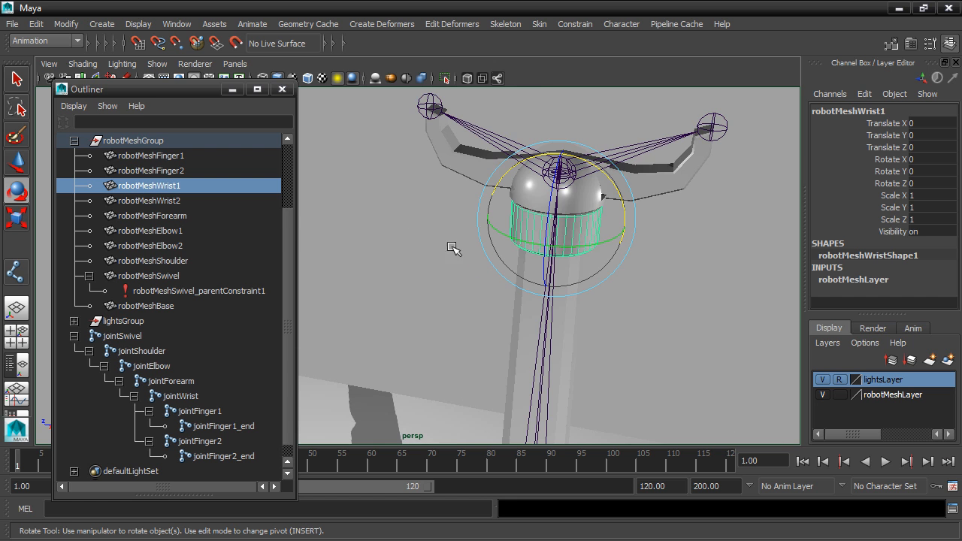
pyautogui.click(155, 200)
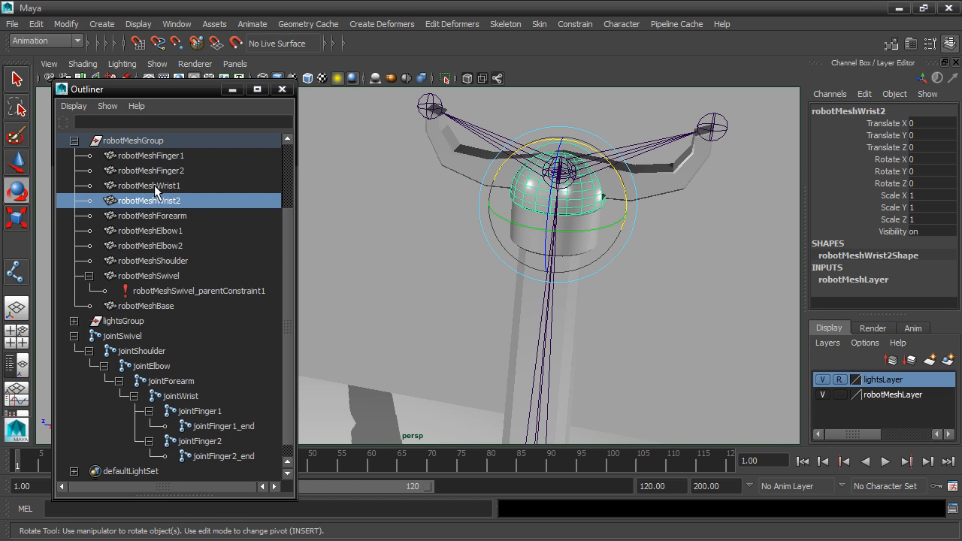
pyautogui.click(157, 186)
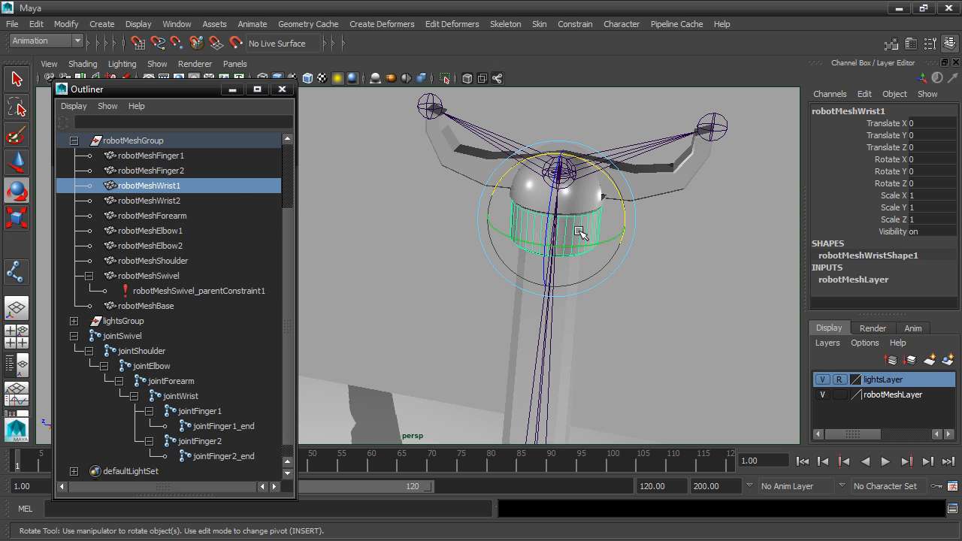
pyautogui.keyDown('alt'); pyautogui.moveTo(577, 316); pyautogui.dragTo(599, 296, button='middle'); pyautogui.keyUp('alt')
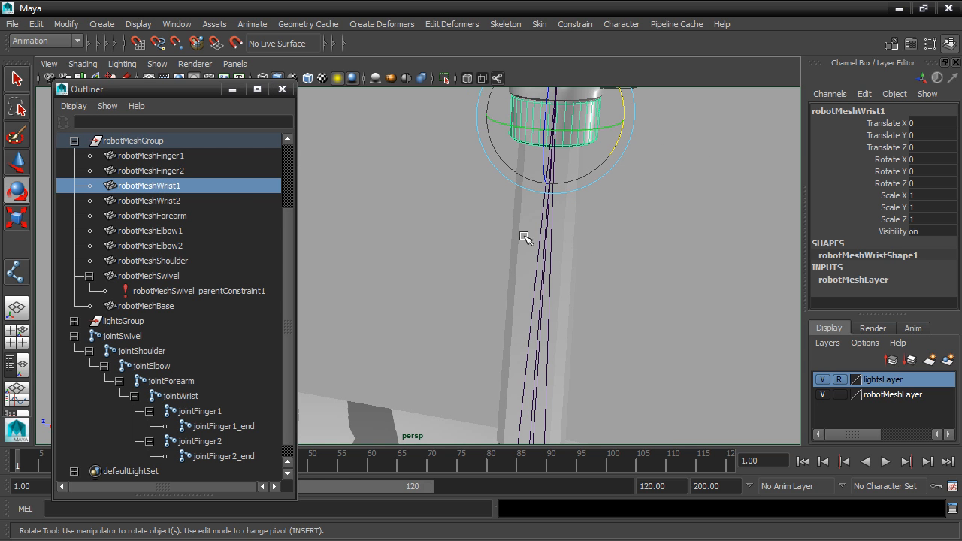
pyautogui.click(530, 240)
pyautogui.keyDown('alt'); pyautogui.moveTo(636, 229); pyautogui.dragTo(629, 260, button='middle'); pyautogui.keyUp('alt')
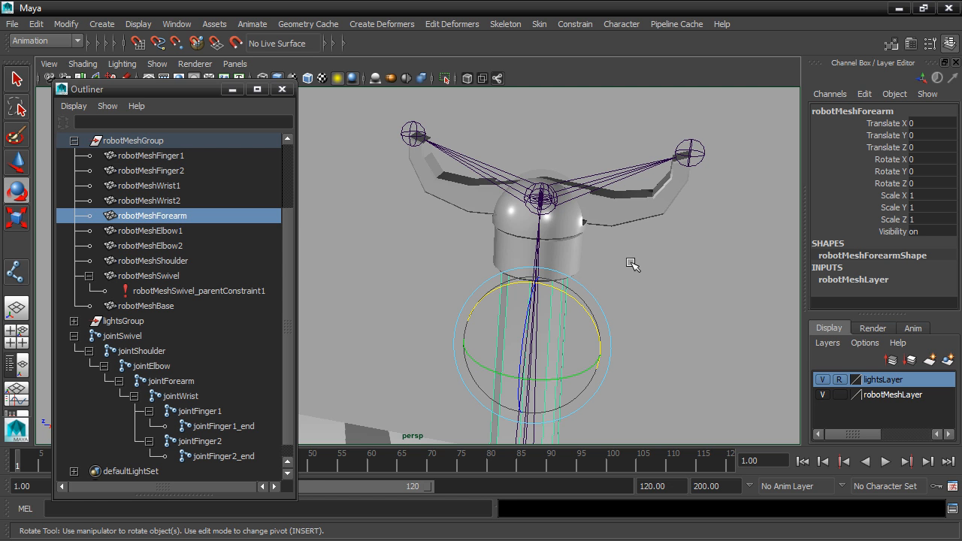
# Rename robotMeshWrist1, the cylindrical collar at the end of the forearm, as robotMeshForearm2
pyautogui.click(509, 251)
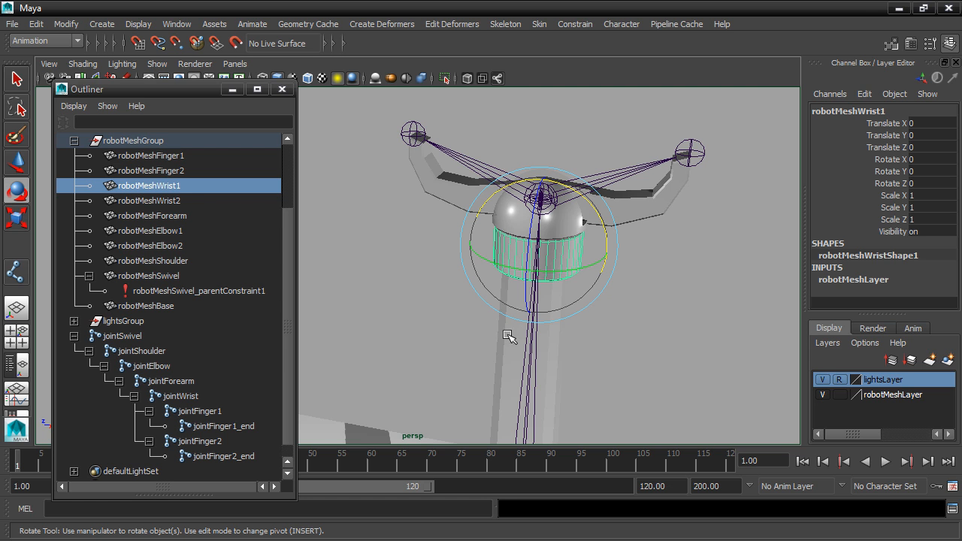
pyautogui.doubleClick(174, 186)
pyautogui.press('BackSpace')
pyautogui.press('BackSpace')
pyautogui.press('BackSpace')
pyautogui.press('BackSpace')
pyautogui.press('BackSpace')
pyautogui.press('BackSpace')
pyautogui.write('For')
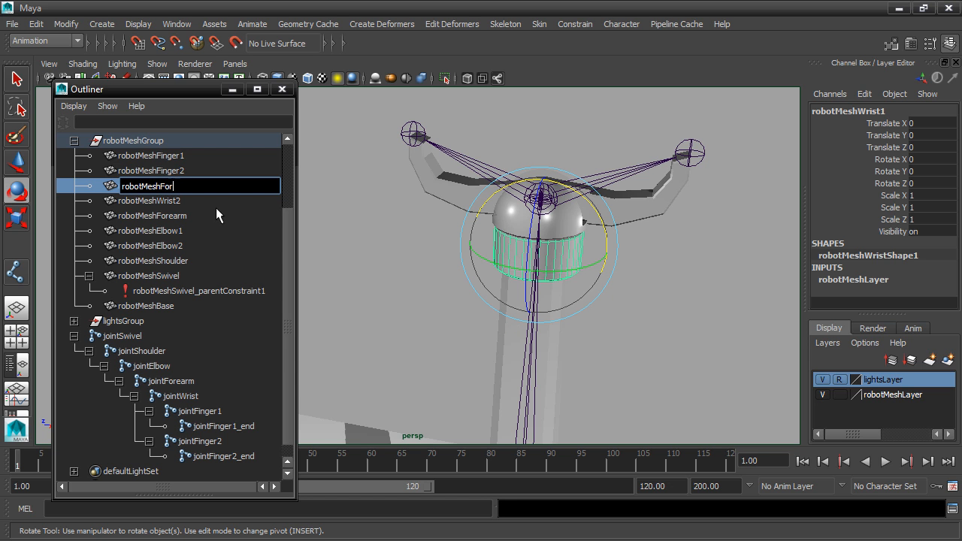
pyautogui.write('earm2')
pyautogui.press('Return')
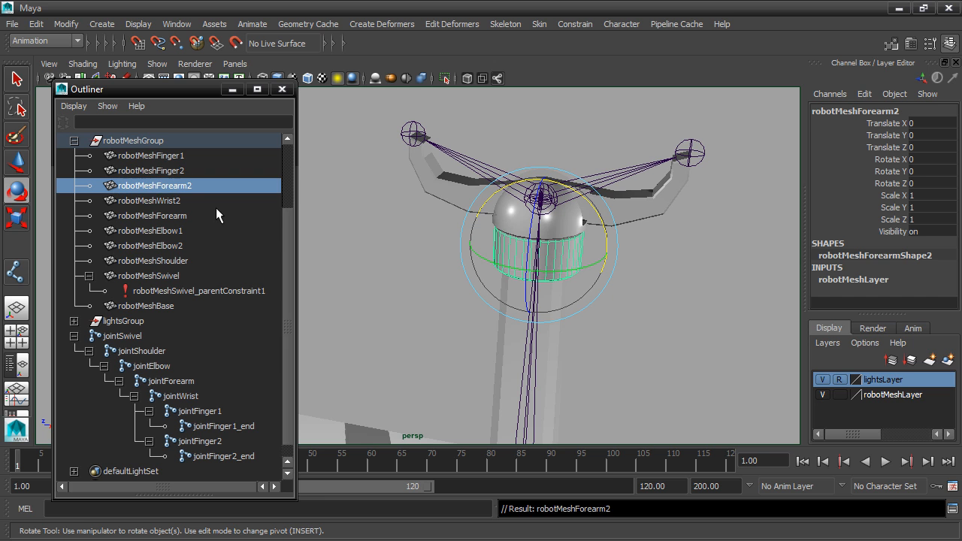
# Rename robotMeshWrist2, the dome-shaped piece below the fingers, as robotMeshWrist
pyautogui.click(517, 217)
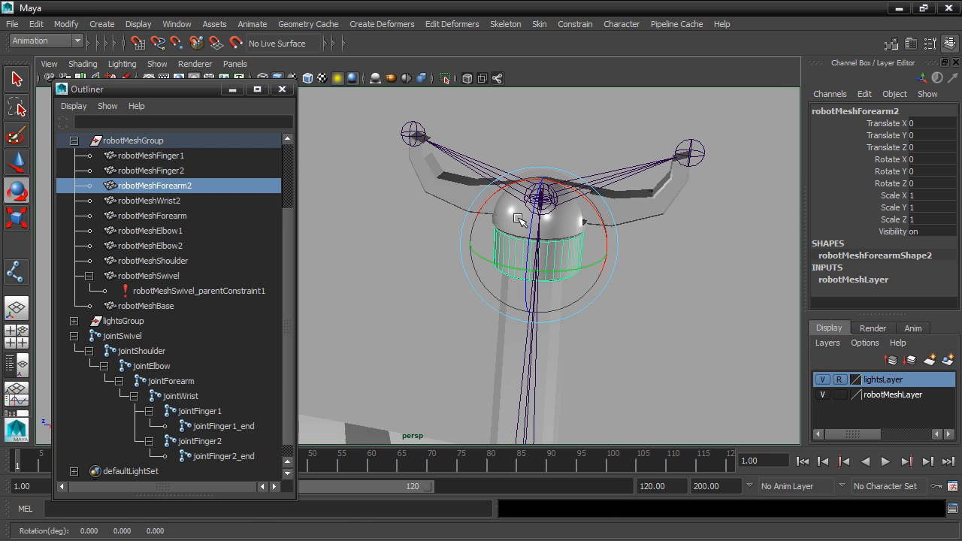
pyautogui.click(16, 161)
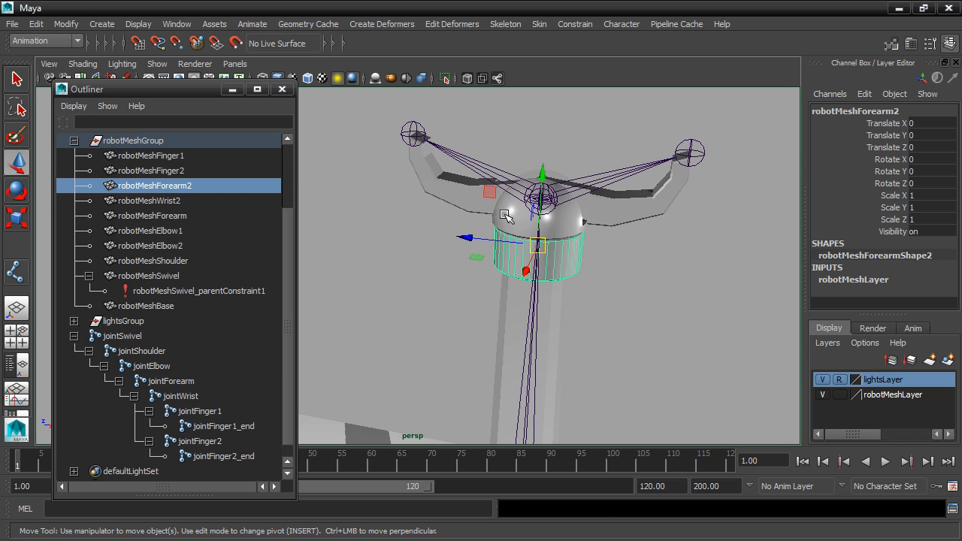
pyautogui.click(515, 220)
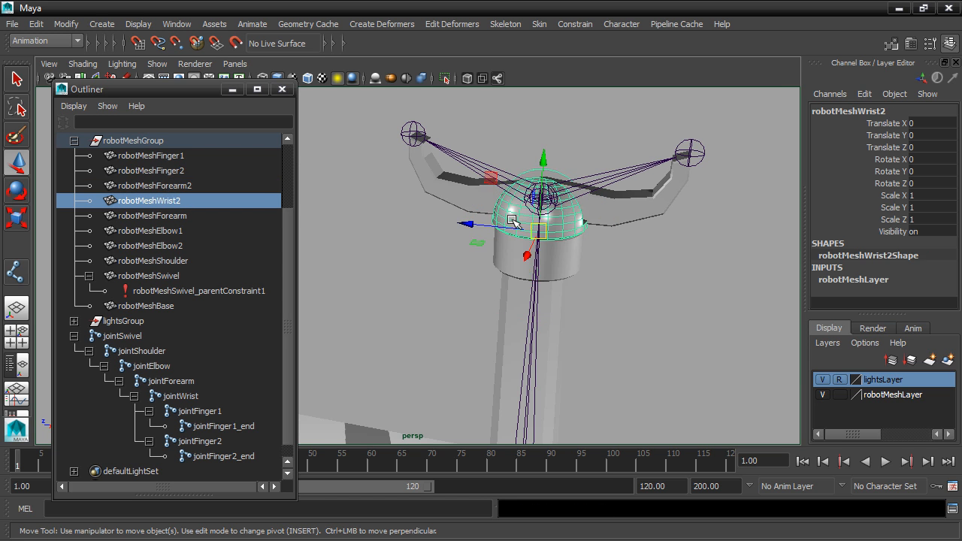
pyautogui.doubleClick(185, 201)
pyautogui.click(191, 200)
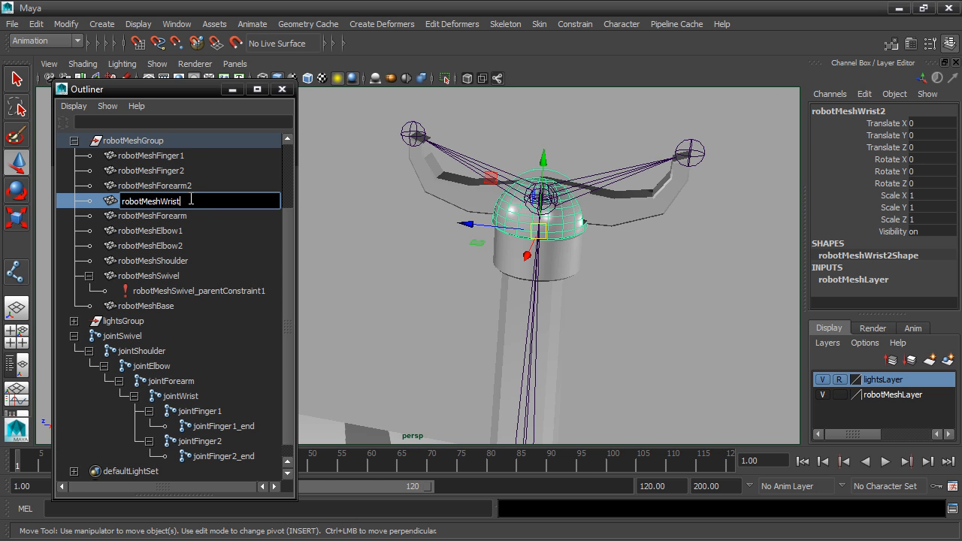
pyautogui.press('Return')
# Parent-constrain robotMeshShoulder to jointShoulder with the existing constraint settings
pyautogui.scroll(-5, 606, 338)
pyautogui.keyDown('alt'); pyautogui.moveTo(594, 343); pyautogui.dragTo(592, 289, button='middle'); pyautogui.keyUp('alt')
pyautogui.keyDown('alt'); pyautogui.moveTo(593, 289); pyautogui.dragTo(606, 343, button='right'); pyautogui.keyUp('alt')
pyautogui.keyDown('alt'); pyautogui.moveTo(573, 361); pyautogui.dragTo(516, 238, button='middle'); pyautogui.keyUp('alt')
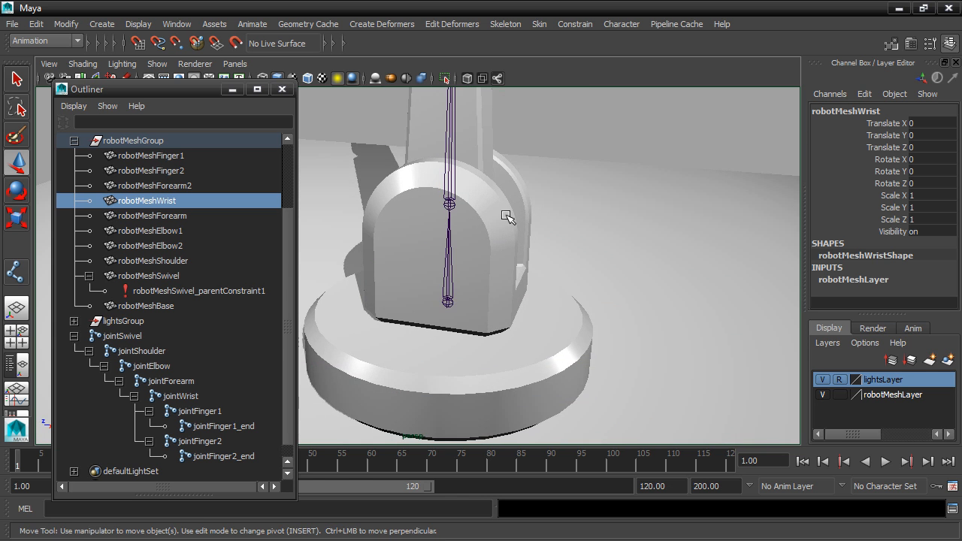
pyautogui.keyDown('alt'); pyautogui.moveTo(582, 189); pyautogui.dragTo(571, 248, button='middle'); pyautogui.keyUp('alt')
pyautogui.keyDown('alt'); pyautogui.moveTo(427, 210); pyautogui.dragTo(500, 245, button='middle'); pyautogui.keyUp('alt')
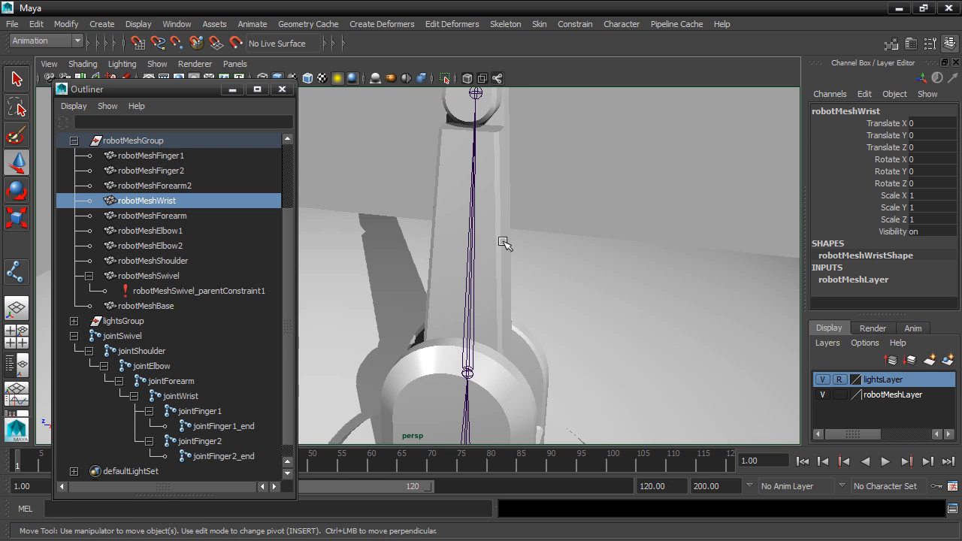
pyautogui.click(502, 241)
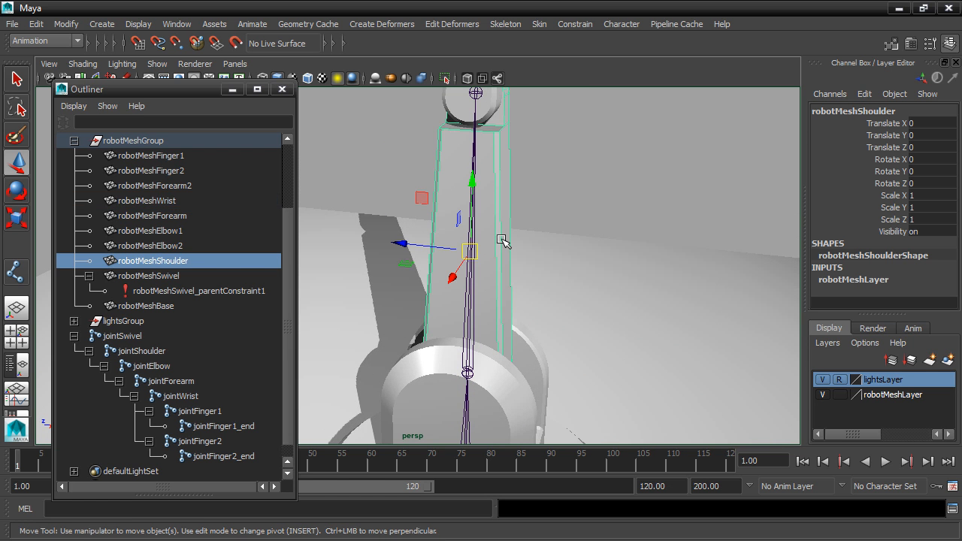
pyautogui.click(468, 297)
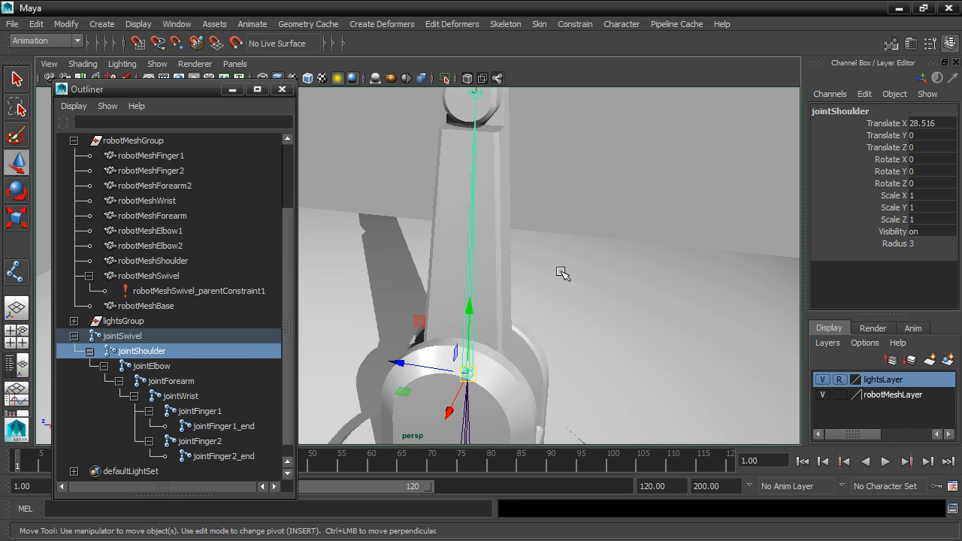
pyautogui.click(141, 356)
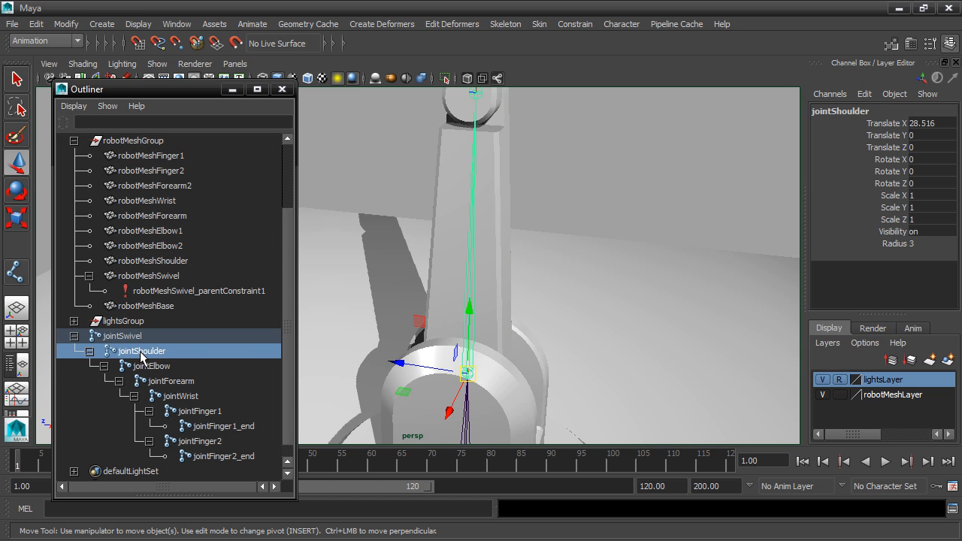
pyautogui.keyDown('ctrl'); pyautogui.click(147, 261); pyautogui.keyUp('ctrl')
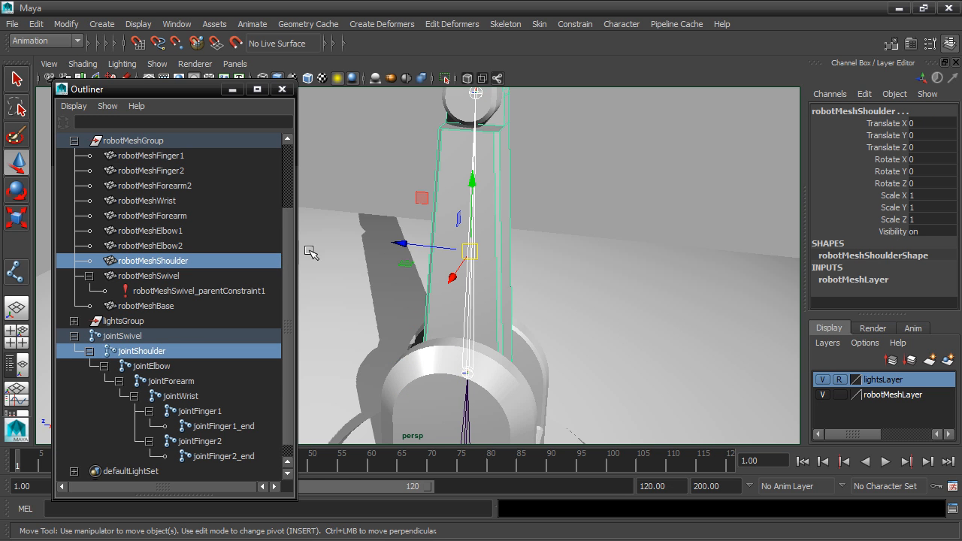
pyautogui.click(574, 24)
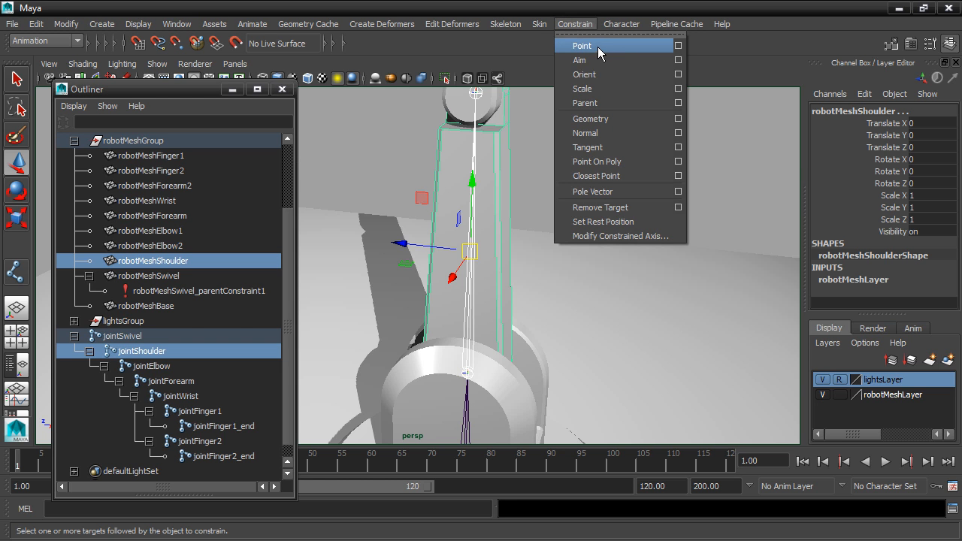
pyautogui.click(622, 102)
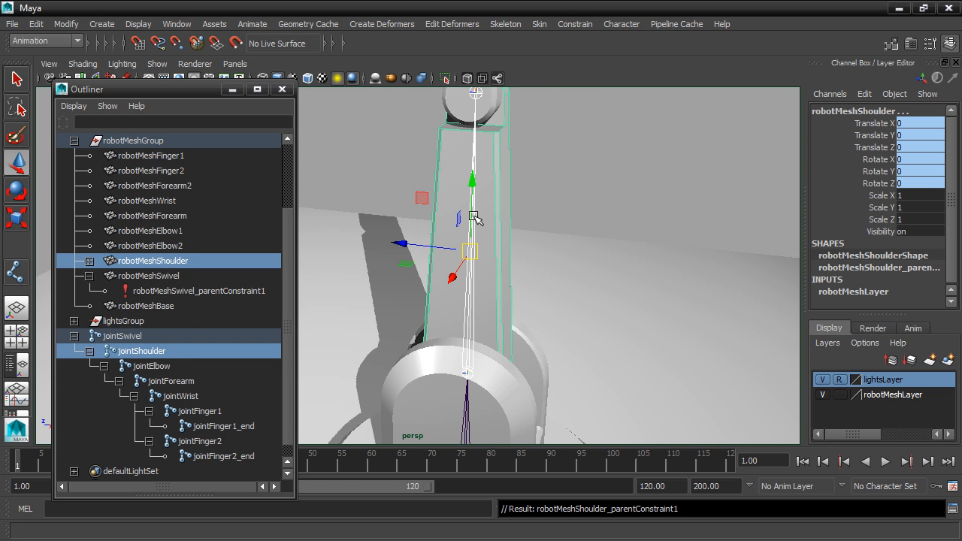
# Test the shoulder constraint by rotating jointShoulder, and undo the rotation
pyautogui.click(166, 354)
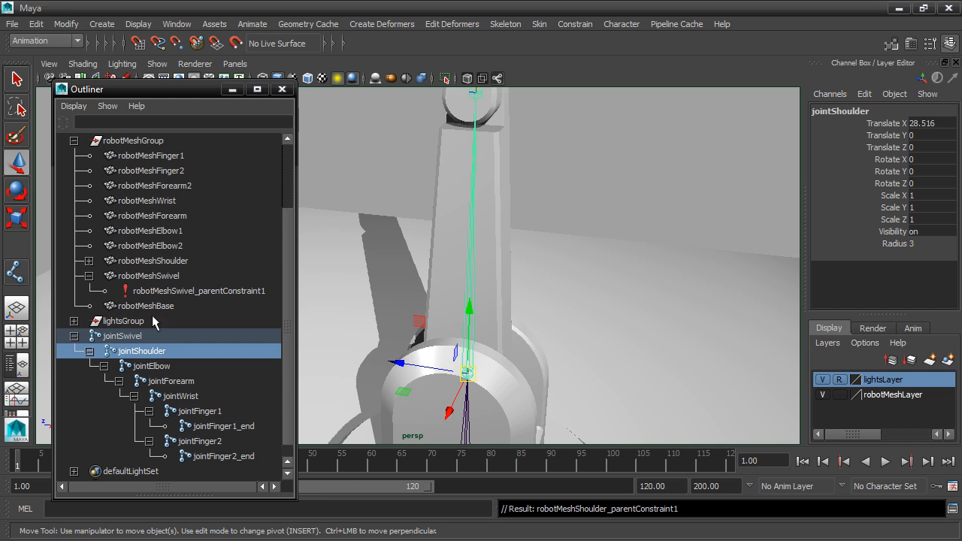
pyautogui.click(17, 190)
pyautogui.moveTo(478, 316)
pyautogui.mouseDown()
pyautogui.moveTo(451, 306)
pyautogui.moveTo(470, 304)
pyautogui.mouseUp()
pyautogui.hotkey('ctrl', 'z')
# Parent-constrain robotMeshElbow1 to jointElbow with the existing constraint settings
pyautogui.keyDown('alt'); pyautogui.moveTo(621, 245); pyautogui.dragTo(621, 369, button='middle'); pyautogui.keyUp('alt')
pyautogui.keyDown('alt'); pyautogui.moveTo(614, 318); pyautogui.dragTo(606, 270, button='middle'); pyautogui.keyUp('alt')
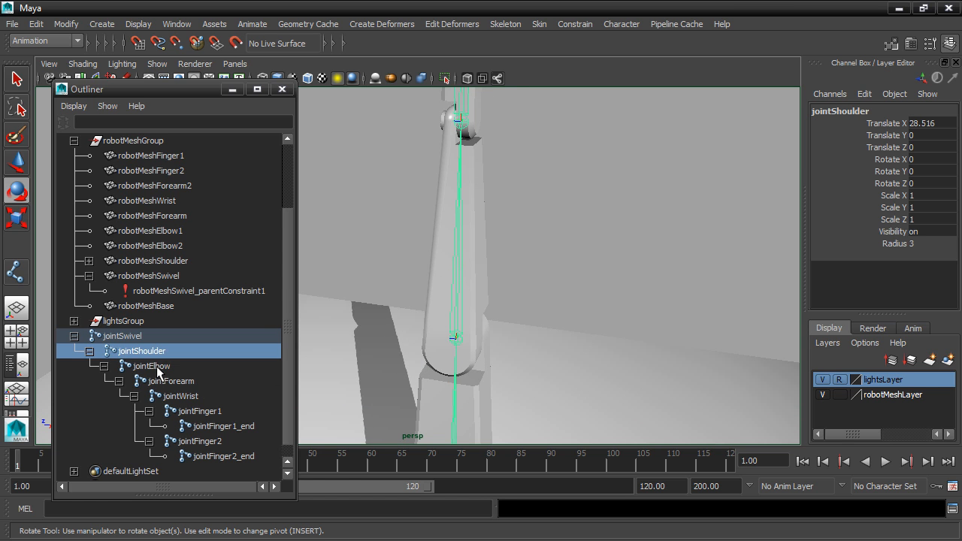
pyautogui.click(157, 367)
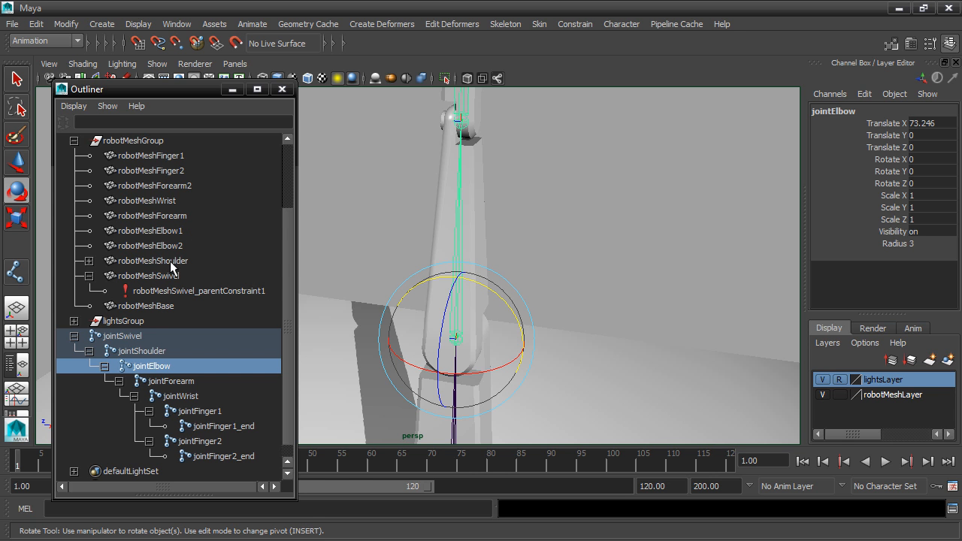
pyautogui.keyDown('ctrl'); pyautogui.click(170, 233); pyautogui.keyUp('ctrl')
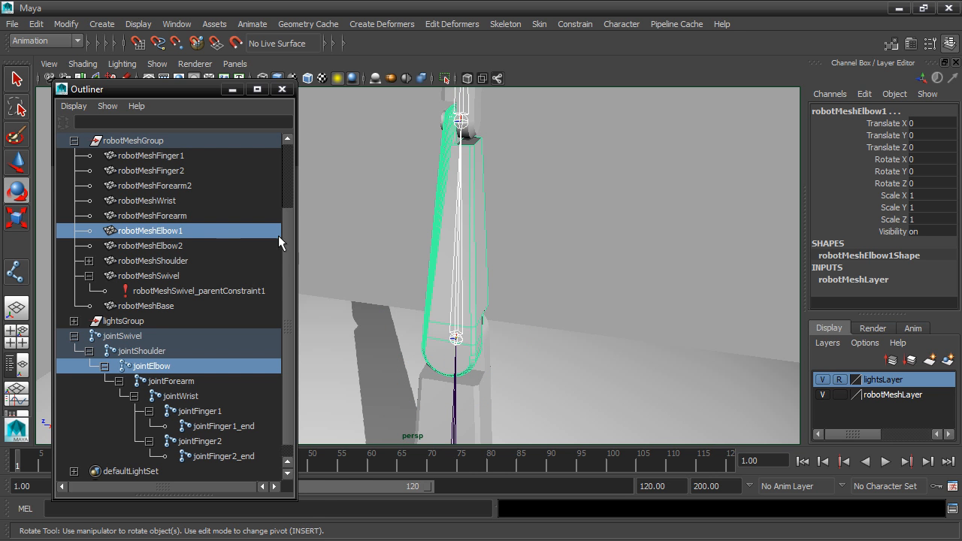
pyautogui.keyDown('alt'); pyautogui.moveTo(486, 224); pyautogui.dragTo(568, 218); pyautogui.keyUp('alt')
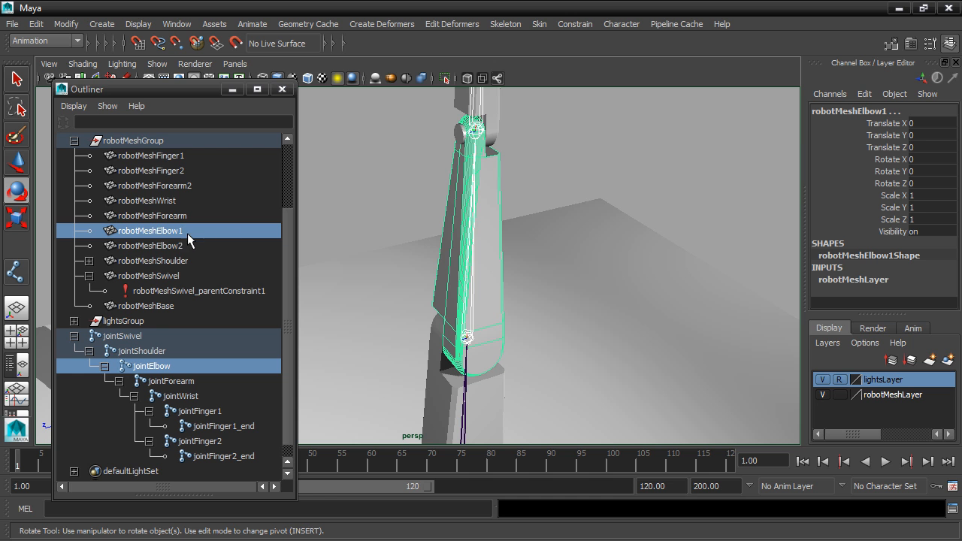
pyautogui.press('f')
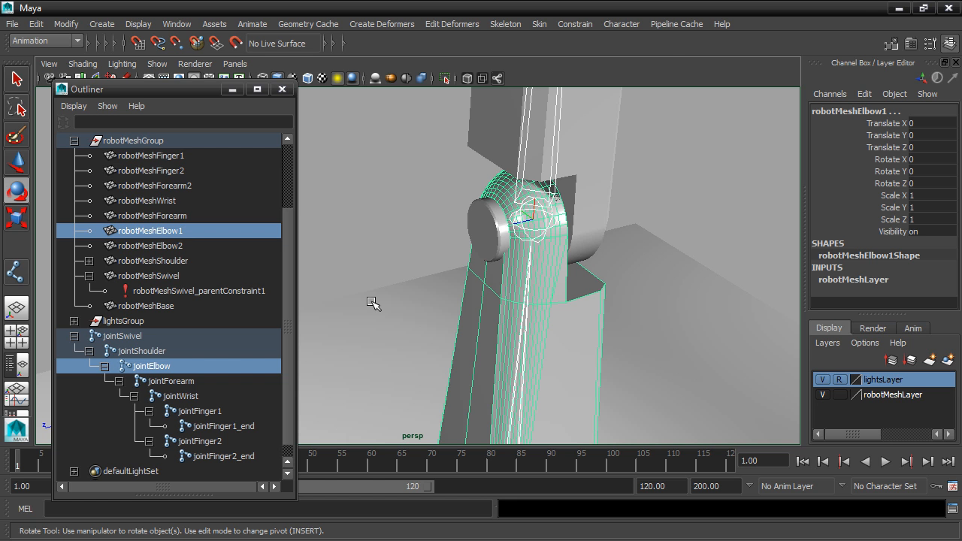
pyautogui.click(576, 25)
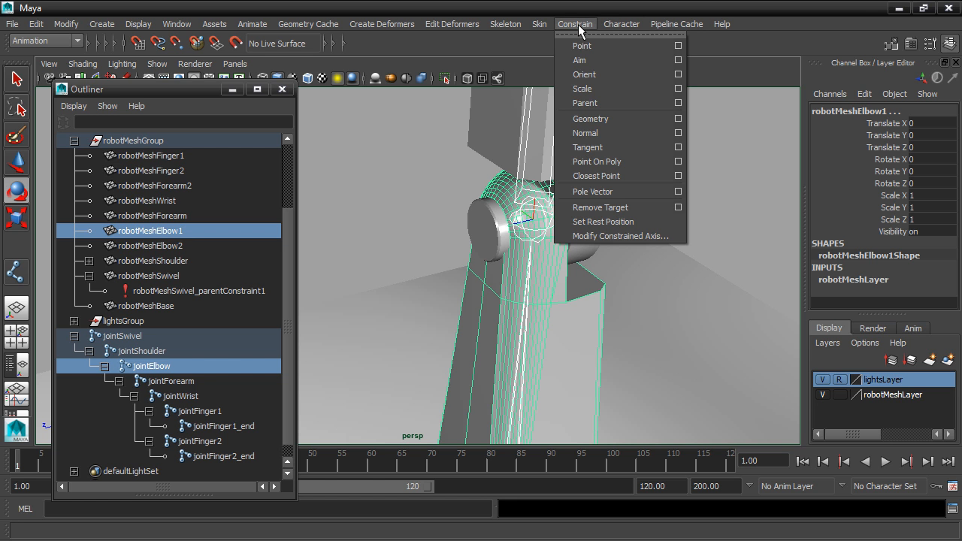
pyautogui.click(584, 103)
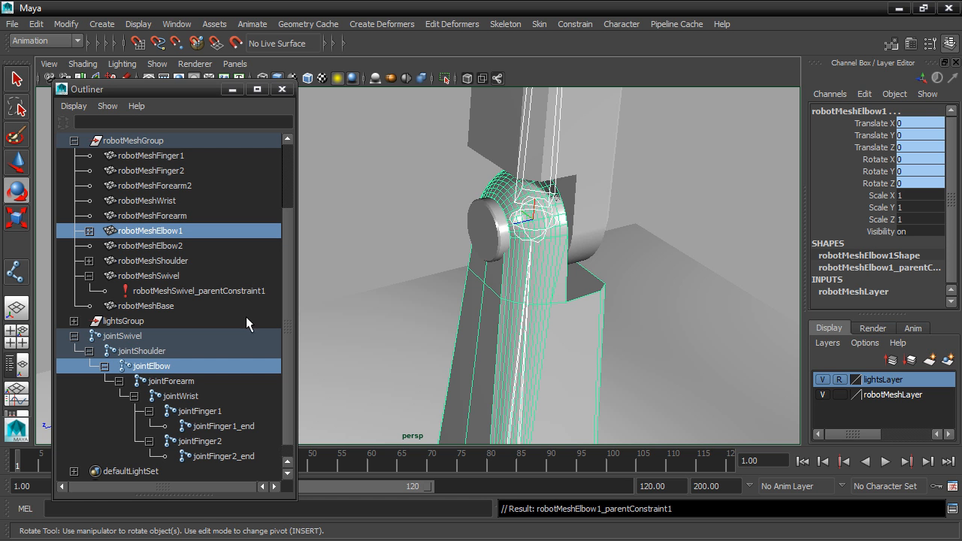
# Repeat the parent constraint to attach robotMeshElbow2, the round elbow pin, to jointElbow
pyautogui.click(155, 368)
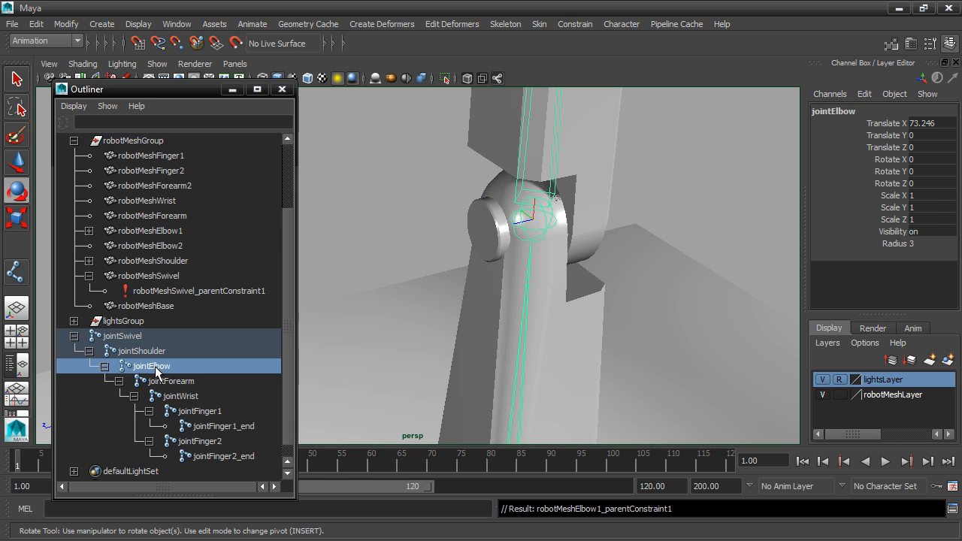
pyautogui.keyDown('ctrl'); pyautogui.click(156, 246); pyautogui.keyUp('ctrl')
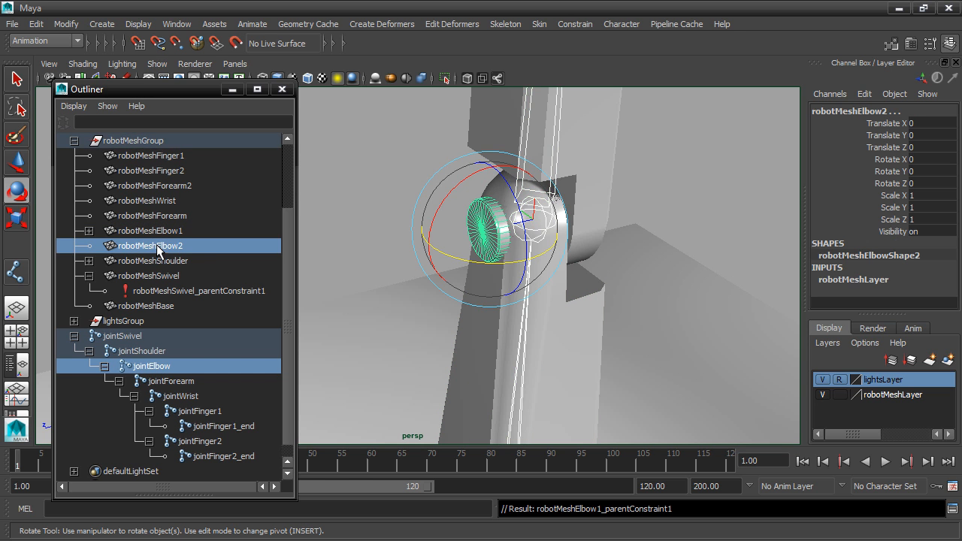
pyautogui.press('g')
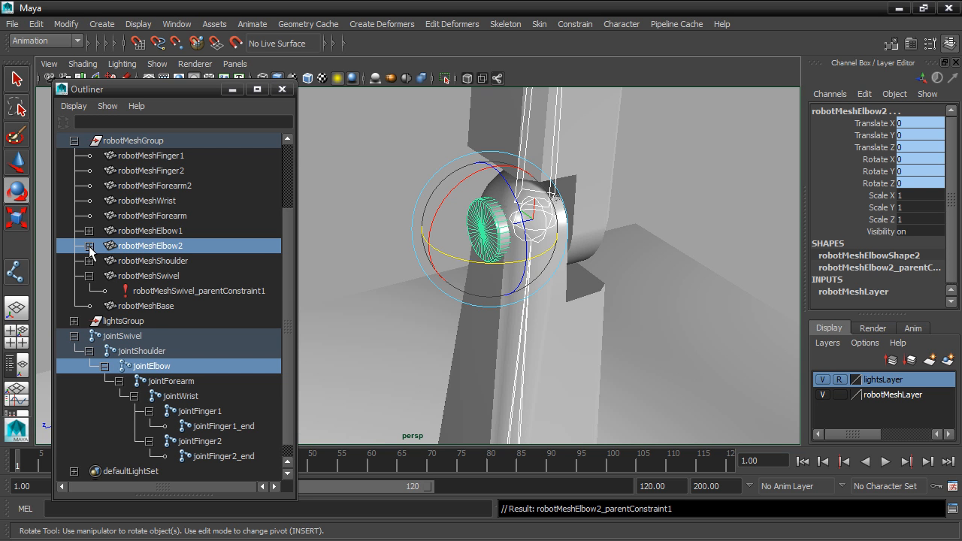
# Test the elbow constraints by rotating jointElbow about -19.1 degrees around Z, and undo the rotation
pyautogui.click(158, 366)
pyautogui.scroll(-4, 452, 339)
pyautogui.keyDown('alt'); pyautogui.moveTo(500, 342); pyautogui.dragTo(501, 248, button='middle'); pyautogui.keyUp('alt')
pyautogui.moveTo(485, 350); pyautogui.dragTo(467, 397)
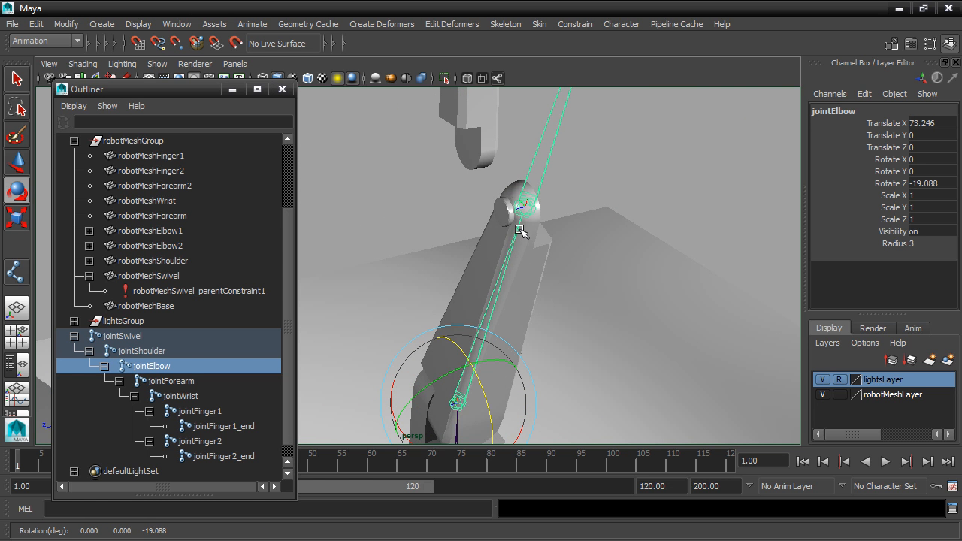
pyautogui.hotkey('ctrl', 'z')
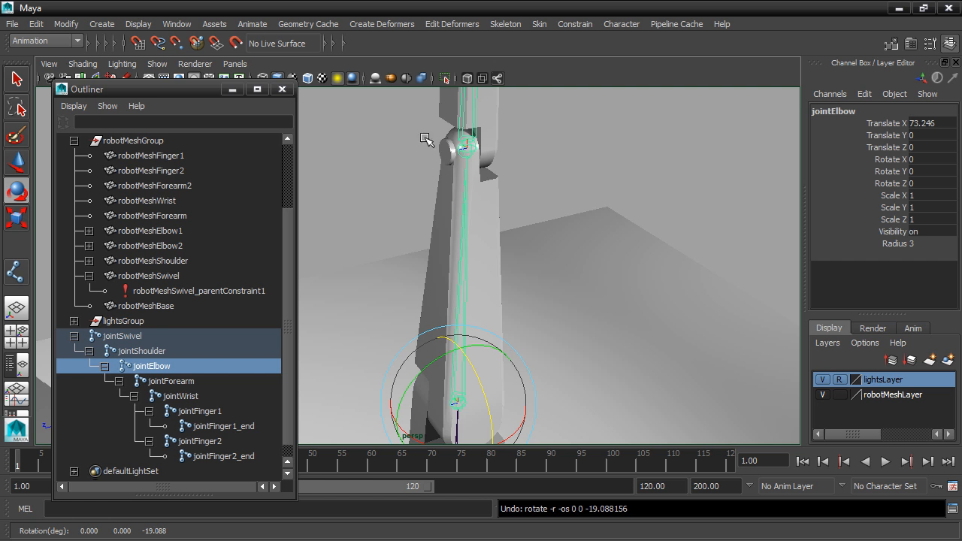
pyautogui.keyDown('alt'); pyautogui.moveTo(575, 180); pyautogui.dragTo(571, 368, button='middle'); pyautogui.keyUp('alt')
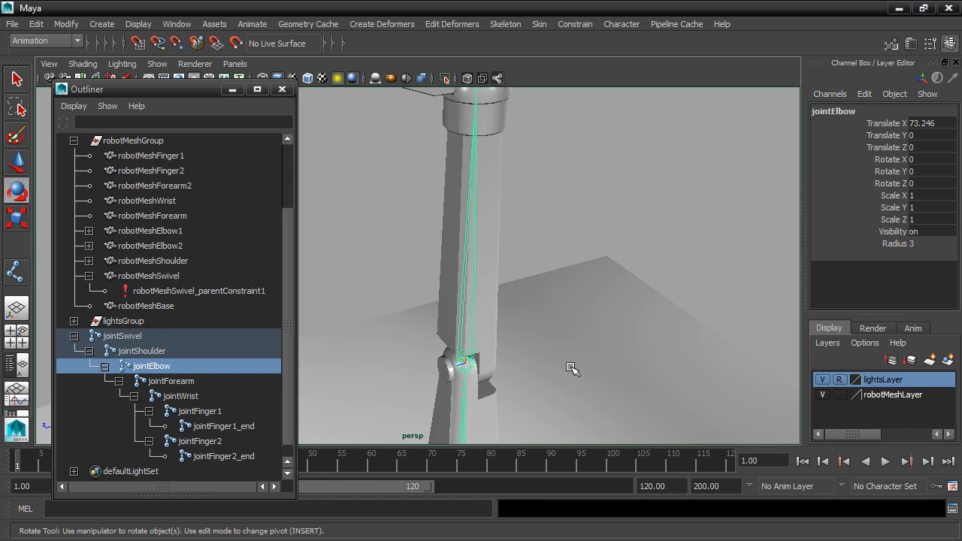
# Parent-constrain robotMeshForearm and robotMeshForearm2 to jointForearm with the existing constraint settings
pyautogui.click(178, 380)
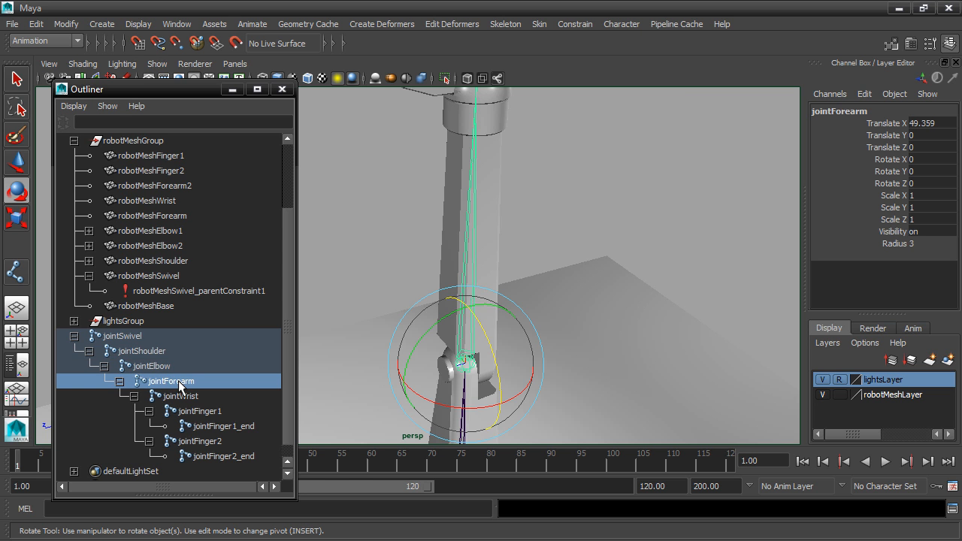
pyautogui.keyDown('ctrl'); pyautogui.click(162, 216); pyautogui.keyUp('ctrl')
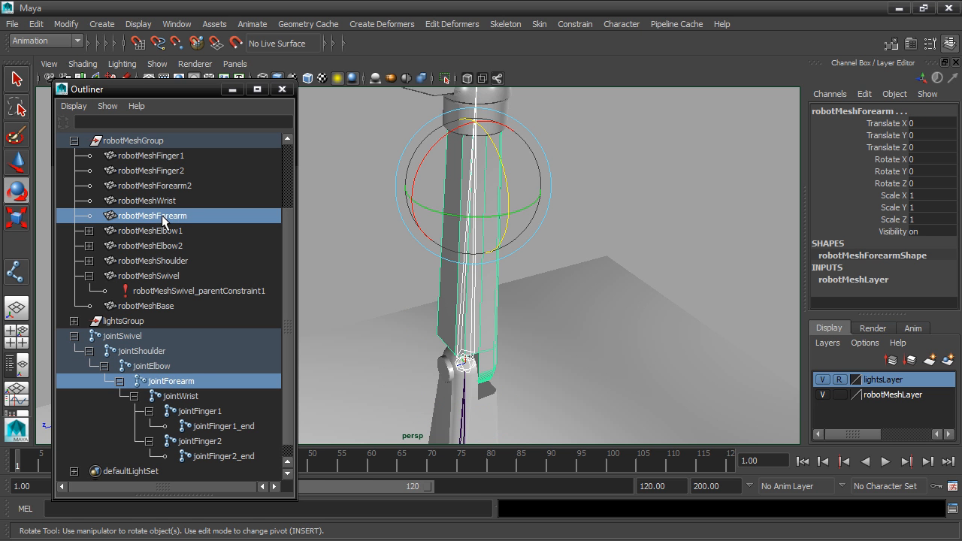
pyautogui.press('g')
pyautogui.click(159, 381)
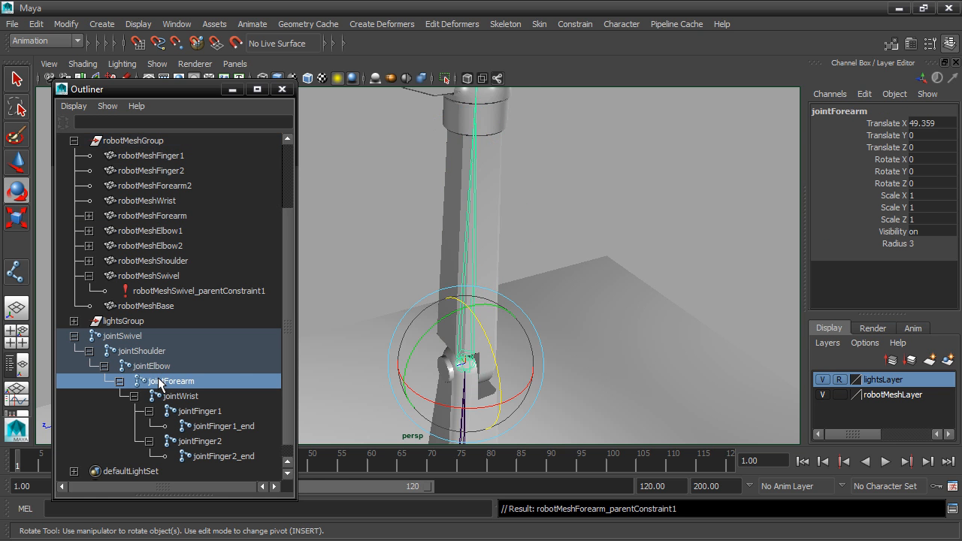
pyautogui.keyDown('ctrl'); pyautogui.click(153, 186); pyautogui.keyUp('ctrl')
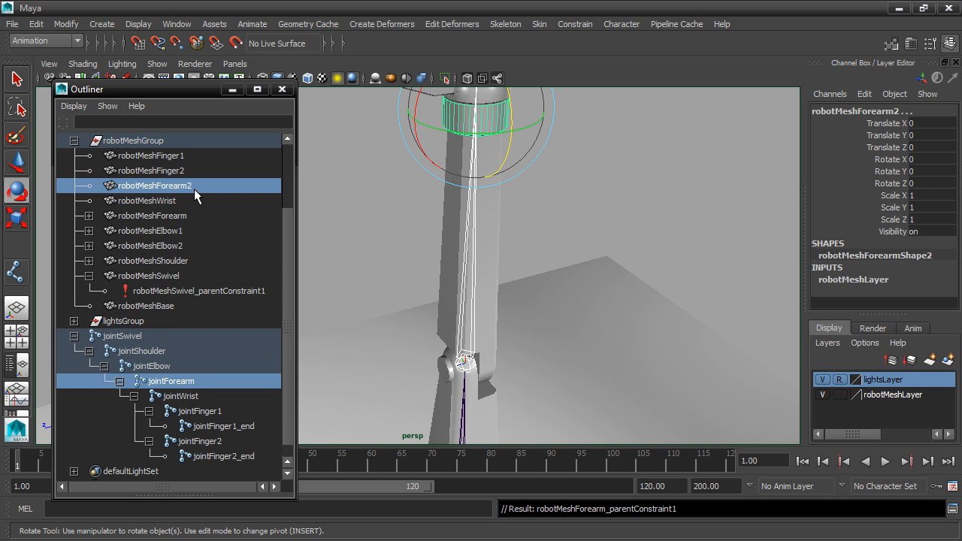
pyautogui.press('g')
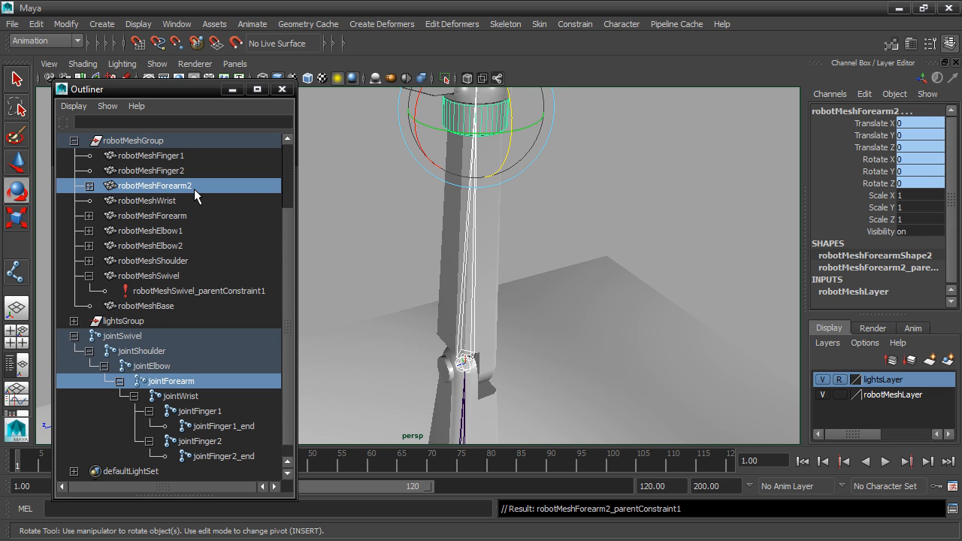
# Parent-constrain robotMeshWrist to jointWrist by repeating the last constraint
pyautogui.click(182, 397)
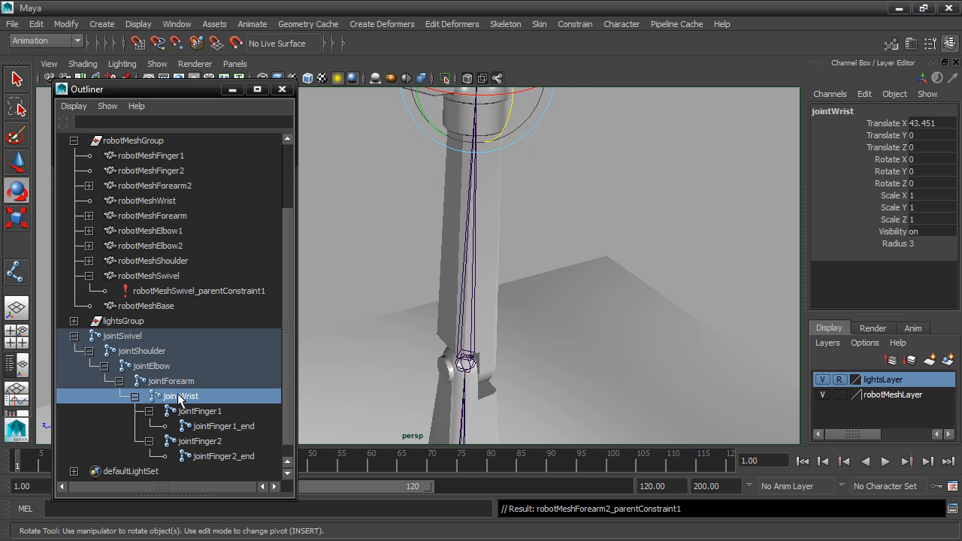
pyautogui.keyDown('ctrl'); pyautogui.click(150, 199); pyautogui.keyUp('ctrl')
pyautogui.press('g')
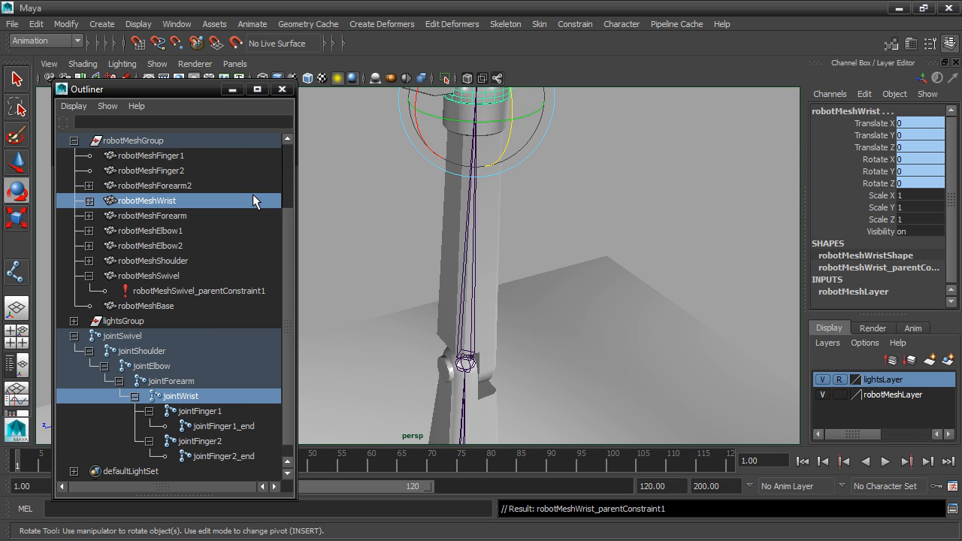
# Parent-constrain robotMeshFinger1 to jointFinger1 and robotMeshFinger2 to jointFinger2
pyautogui.click(205, 412)
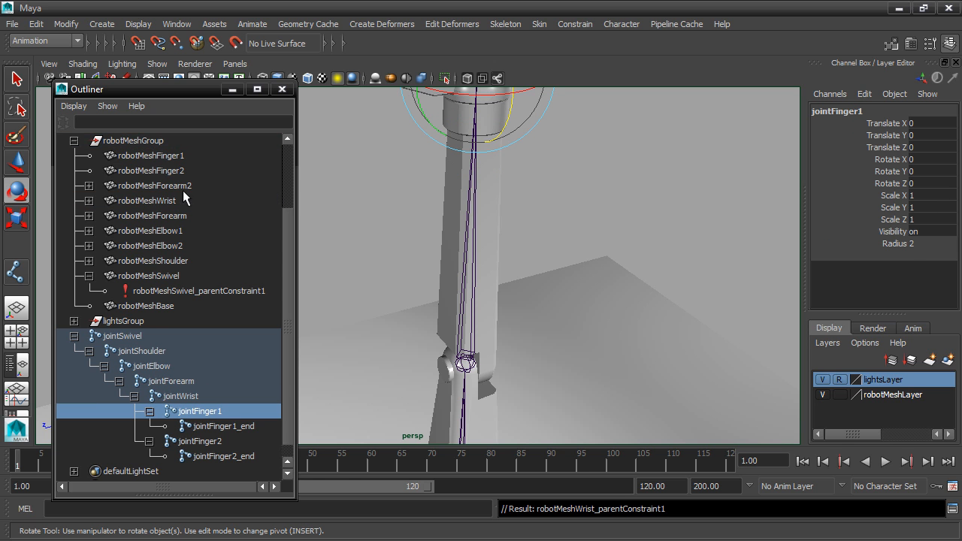
pyautogui.keyDown('ctrl'); pyautogui.click(154, 155); pyautogui.keyUp('ctrl')
pyautogui.press('g')
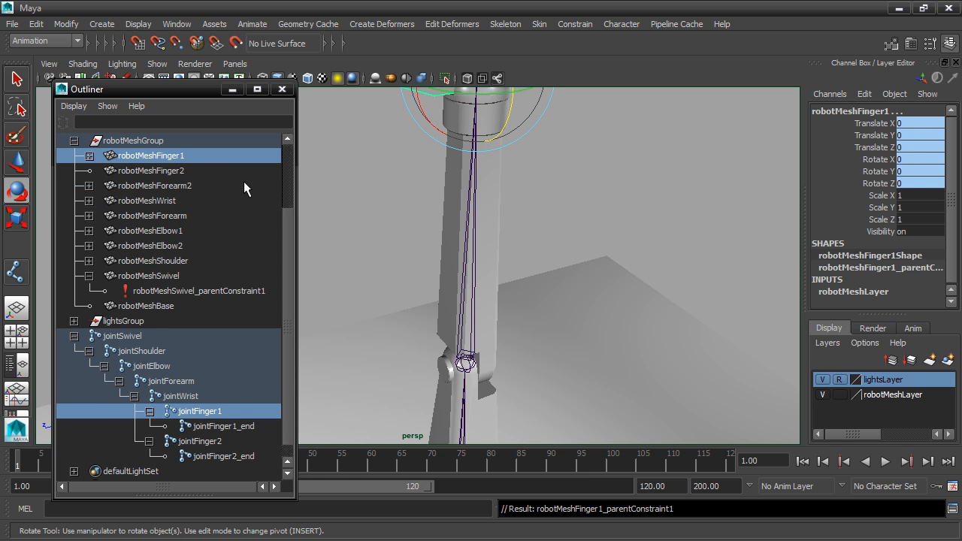
pyautogui.click(203, 442)
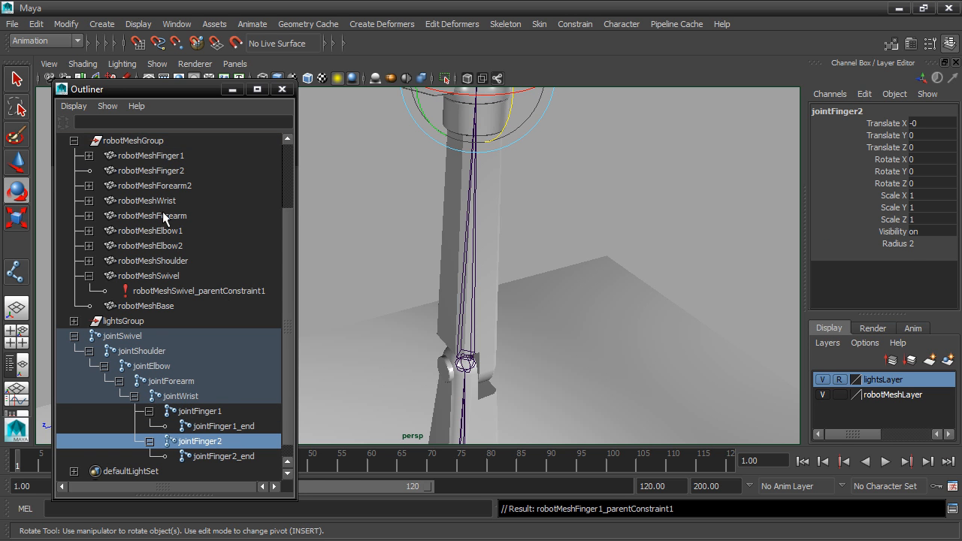
pyautogui.keyDown('ctrl'); pyautogui.click(156, 170); pyautogui.keyUp('ctrl')
pyautogui.press('g')
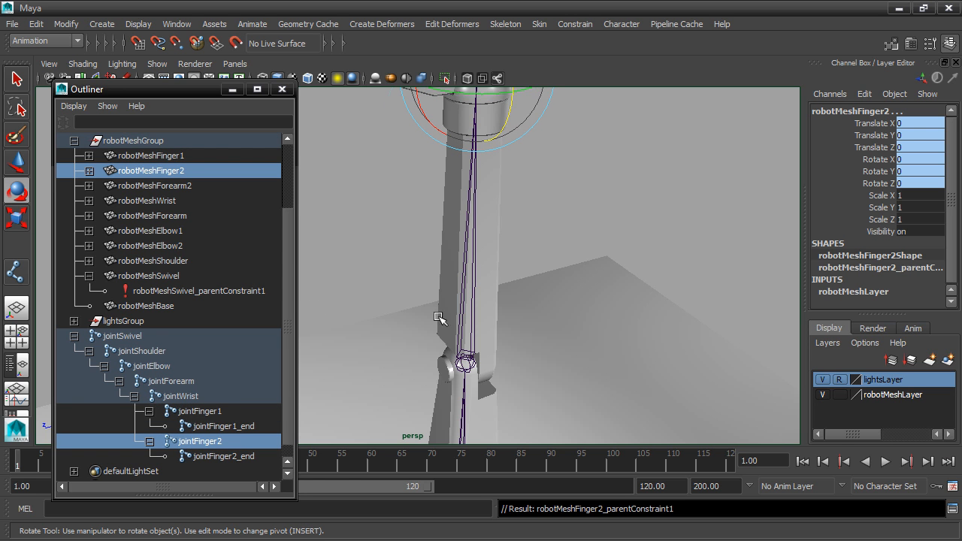
# Set robotMeshLayer's display type to Reference and try selecting the forearm mesh in the viewport
pyautogui.scroll(-5, 456, 312)
pyautogui.keyDown('alt'); pyautogui.moveTo(532, 256); pyautogui.dragTo(593, 269); pyautogui.keyUp('alt')
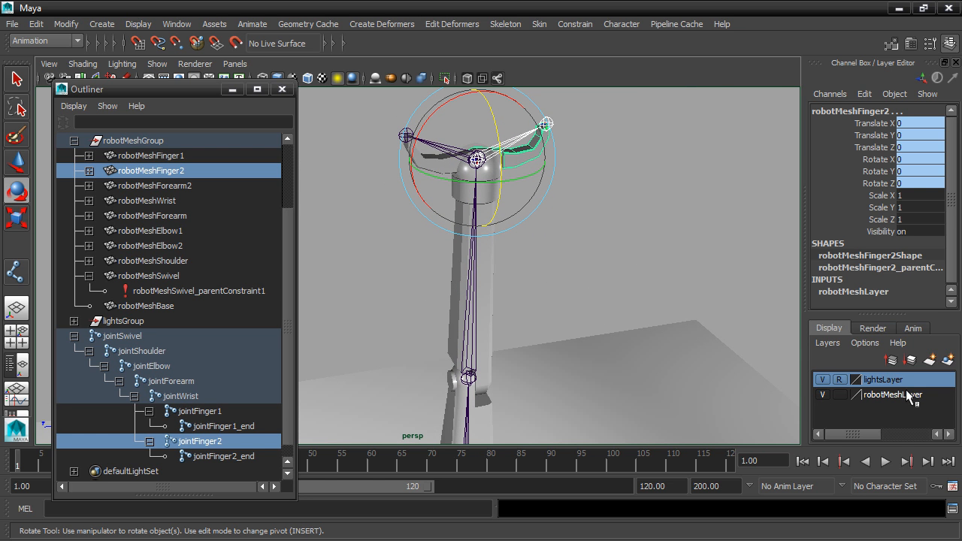
pyautogui.click(839, 394)
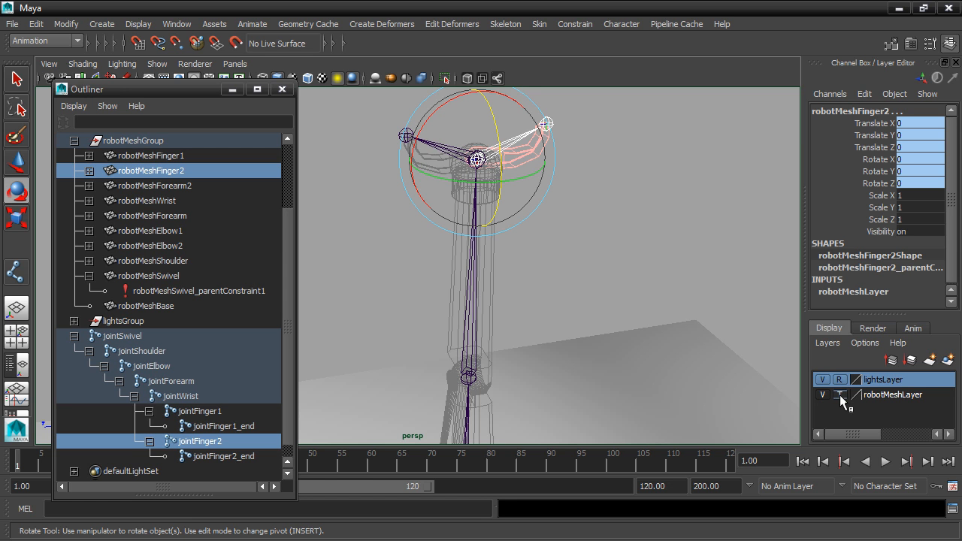
pyautogui.click(840, 394)
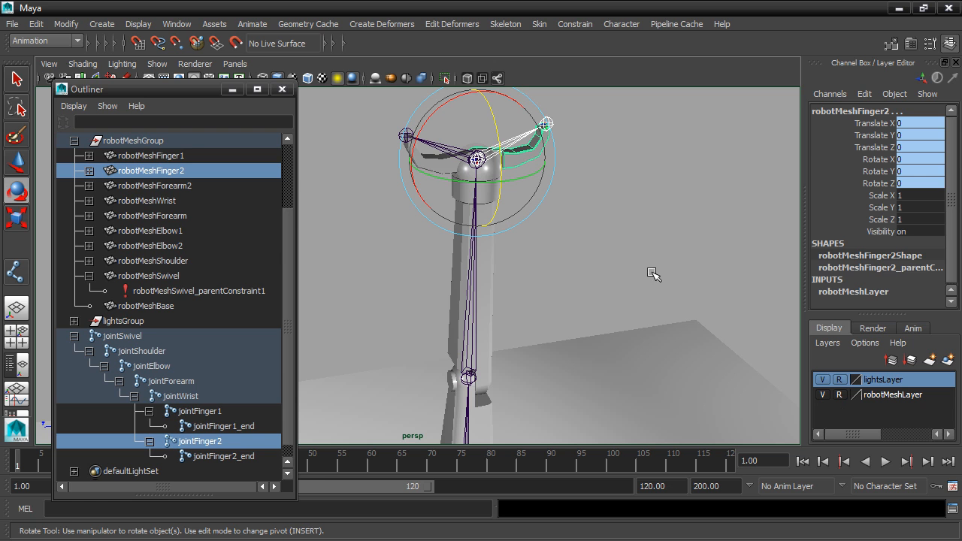
pyautogui.click(492, 293)
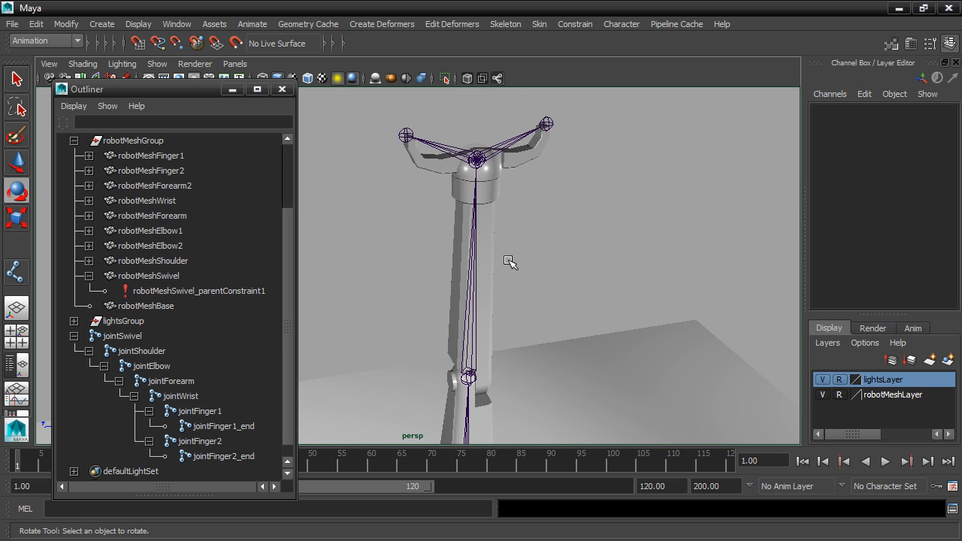
# Test the elbow joint by rotating it in the viewport, undo the rotation, and clear the selection
pyautogui.keyDown('alt'); pyautogui.moveTo(510, 261); pyautogui.dragTo(594, 266); pyautogui.keyUp('alt')
pyautogui.click(465, 298)
pyautogui.moveTo(439, 253); pyautogui.dragTo(533, 299)
pyautogui.hotkey('ctrl', 'z')
pyautogui.click(590, 217)
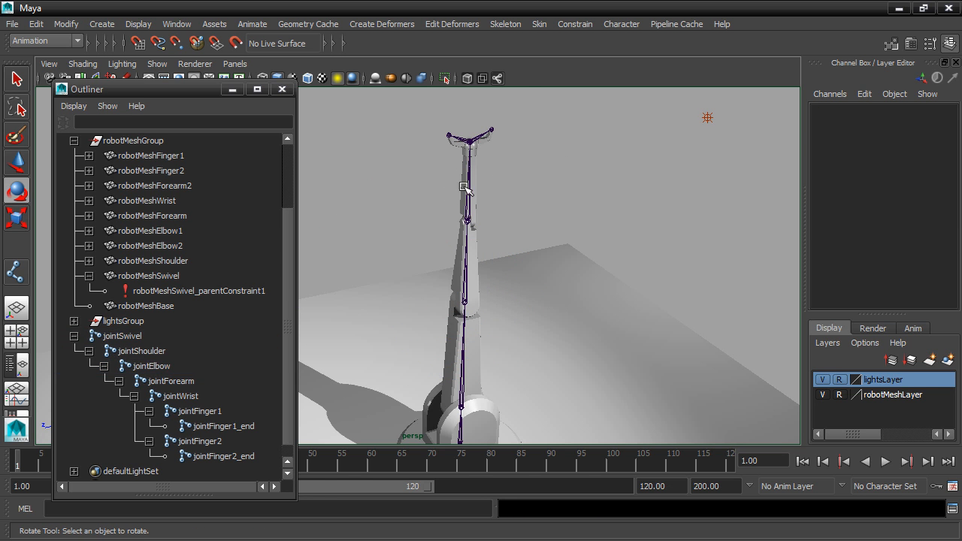
# Test jointForearm by rotating it about -55.8 degrees around Y and about -56.5 degrees around Z, undoing each rotation
pyautogui.click(467, 187)
pyautogui.moveTo(433, 175); pyautogui.dragTo(402, 276)
pyautogui.hotkey('ctrl', 'z')
pyautogui.press('f')
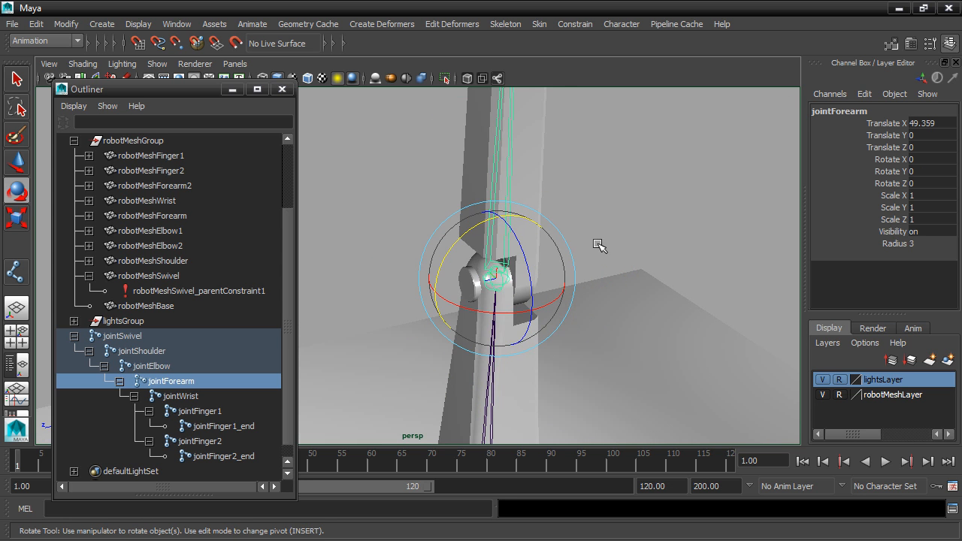
pyautogui.moveTo(476, 227); pyautogui.dragTo(546, 282)
pyautogui.hotkey('ctrl', 'z')
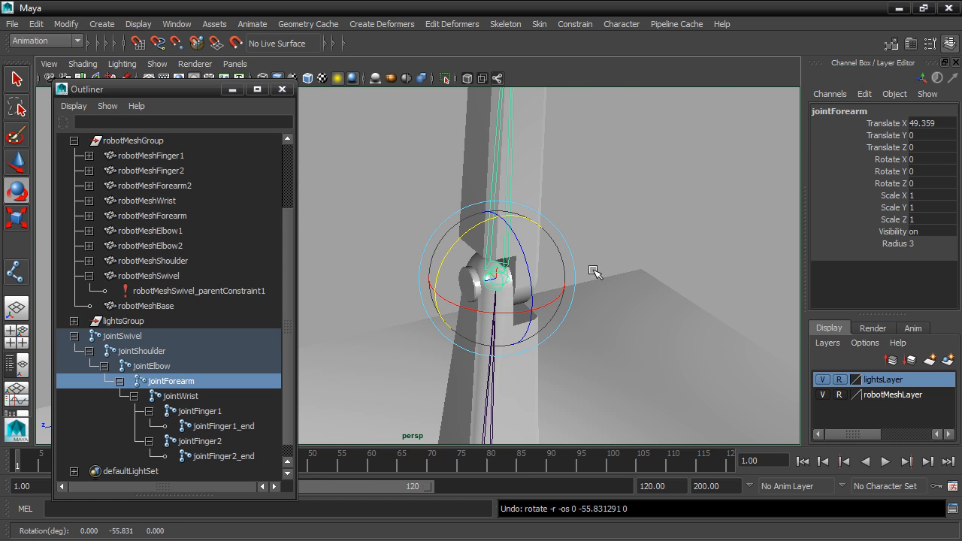
pyautogui.moveTo(516, 238); pyautogui.dragTo(515, 301)
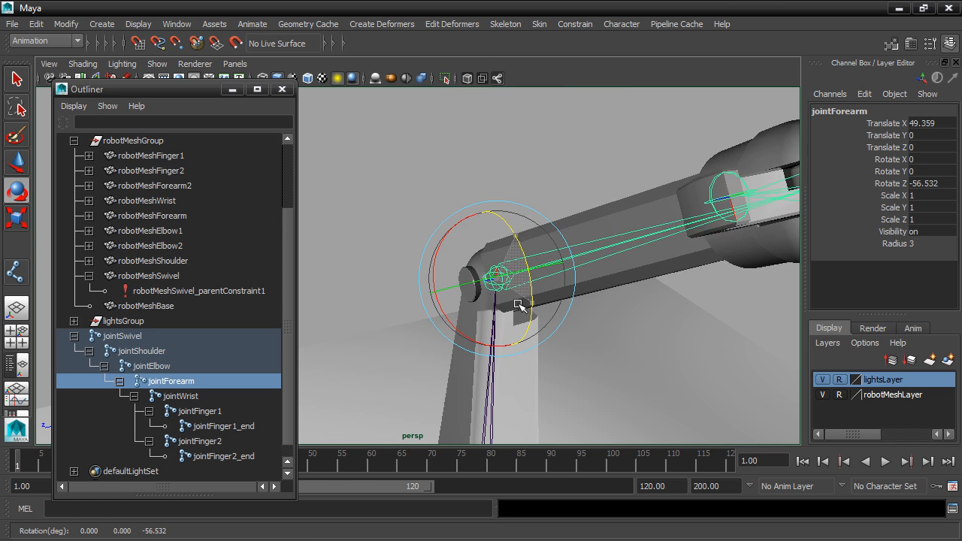
pyautogui.hotkey('ctrl', 'z')
# Close the Outliner and open jointForearm's full attributes, trying its X degree of freedom off and back on
pyautogui.click(282, 88)
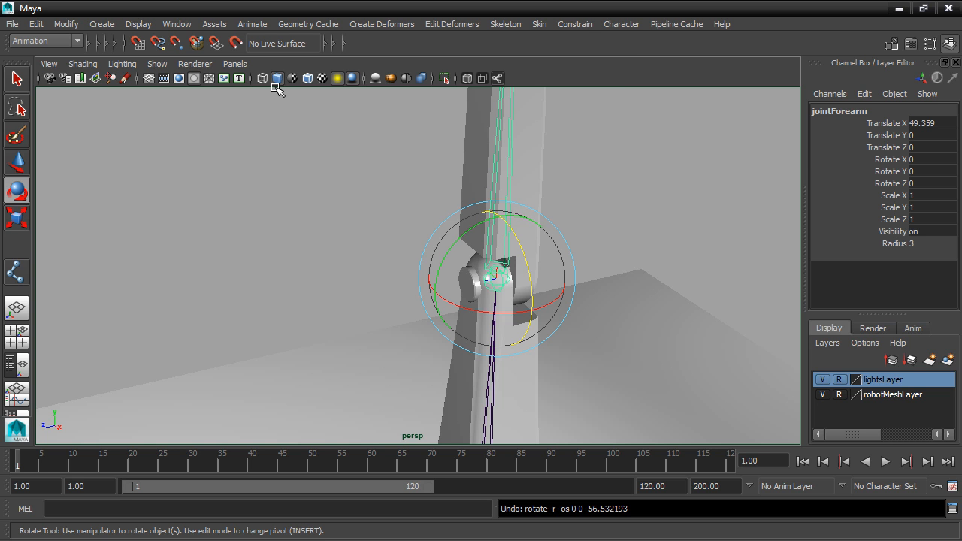
pyautogui.hotkey('ctrl', 'a')
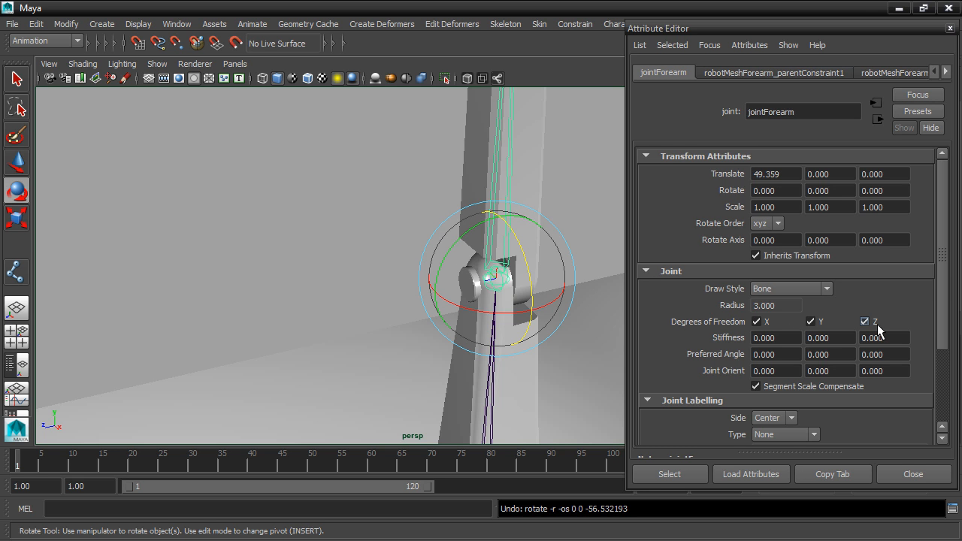
pyautogui.click(757, 321)
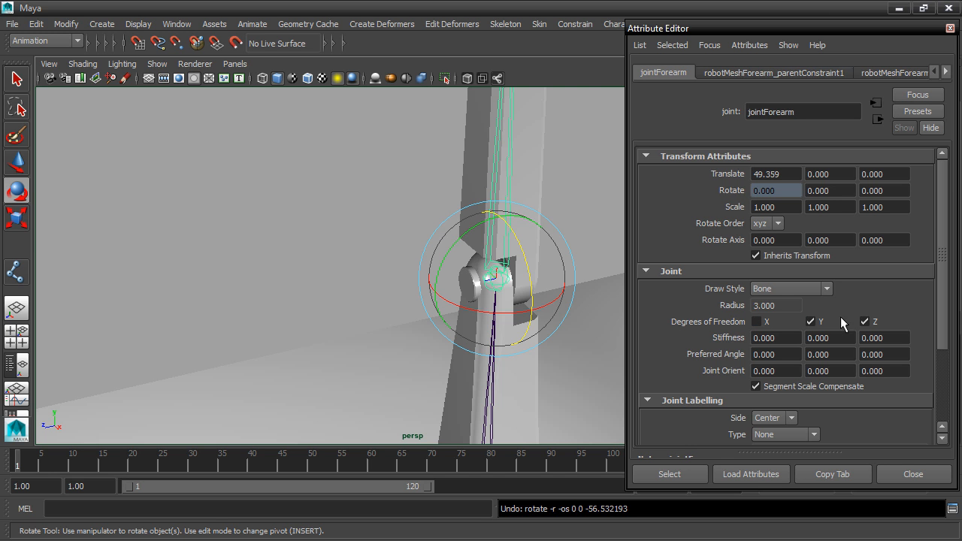
pyautogui.click(757, 321)
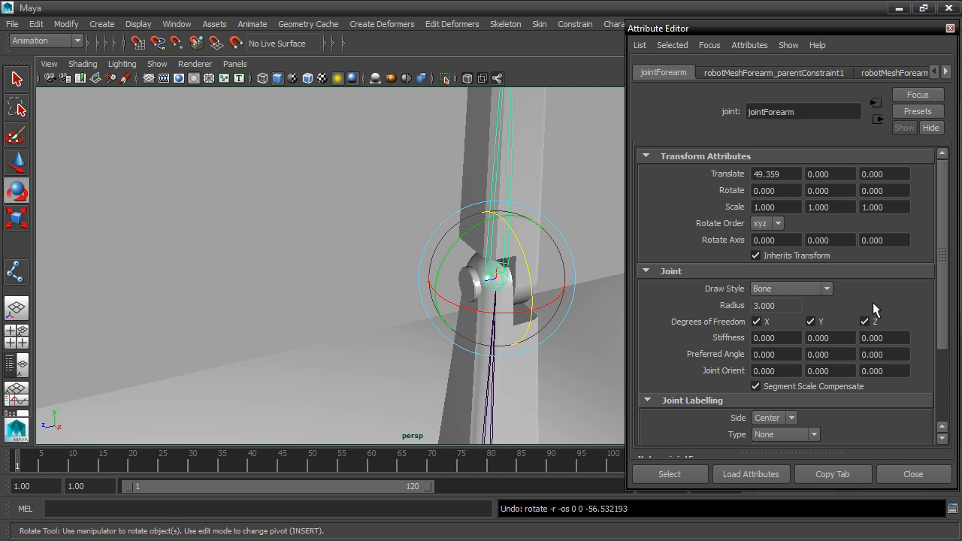
# Open the Rotate Tool's settings and set its rotate mode to Gimbal
pyautogui.click(12, 194)
pyautogui.doubleClick(12, 194)
pyautogui.moveTo(432, 18); pyautogui.dragTo(129, 31)
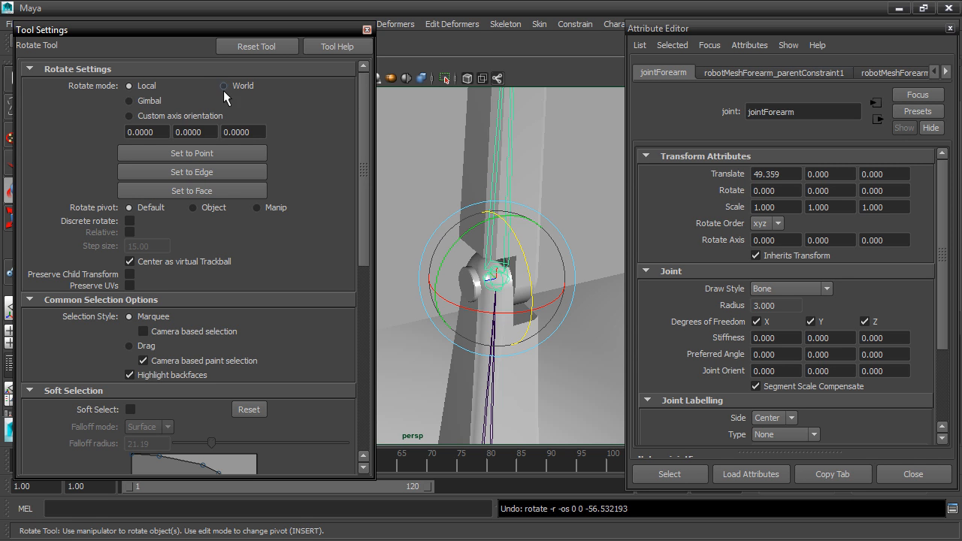
pyautogui.click(129, 101)
# Disable jointForearm's X and Y degrees of freedom, then test its remaining Z rotation and undo it
pyautogui.click(756, 321)
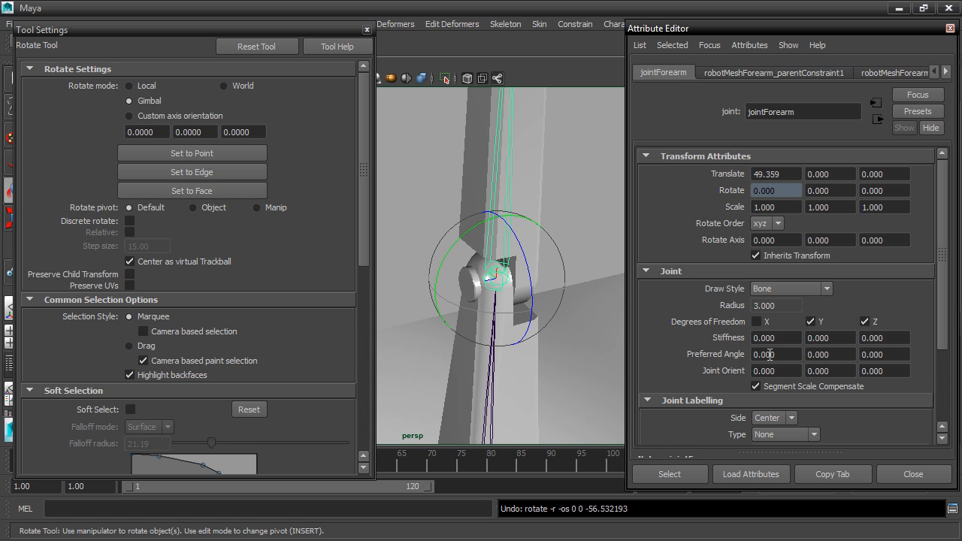
pyautogui.click(811, 324)
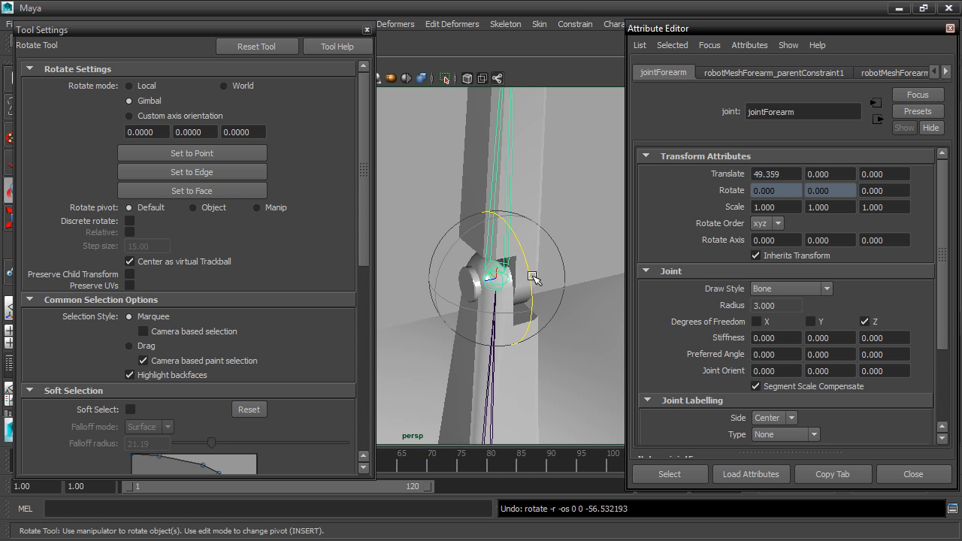
pyautogui.moveTo(525, 266); pyautogui.dragTo(521, 247)
pyautogui.hotkey('ctrl', 'z')
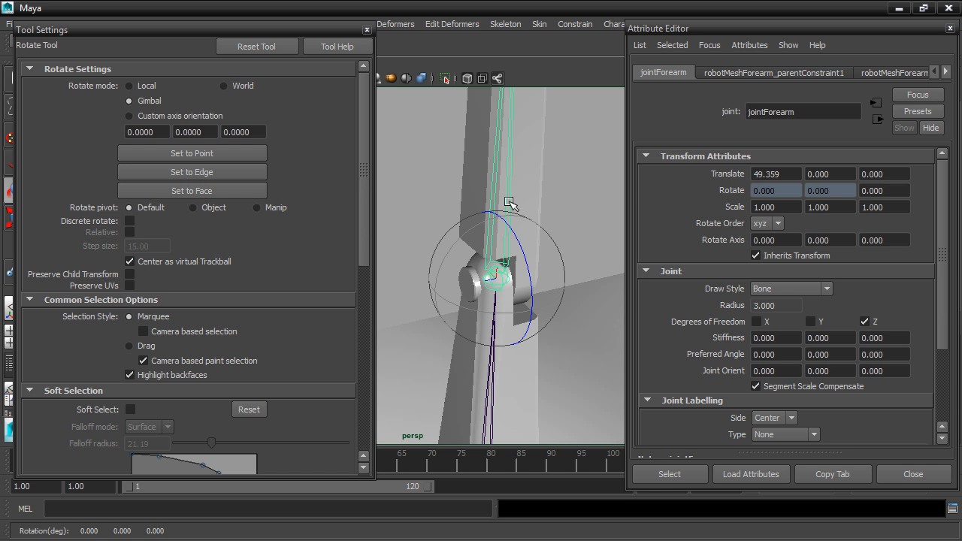
# Try rotating jointForearm in Local rotate mode, undo the rotations, and return the rotate mode to Gimbal
pyautogui.click(130, 86)
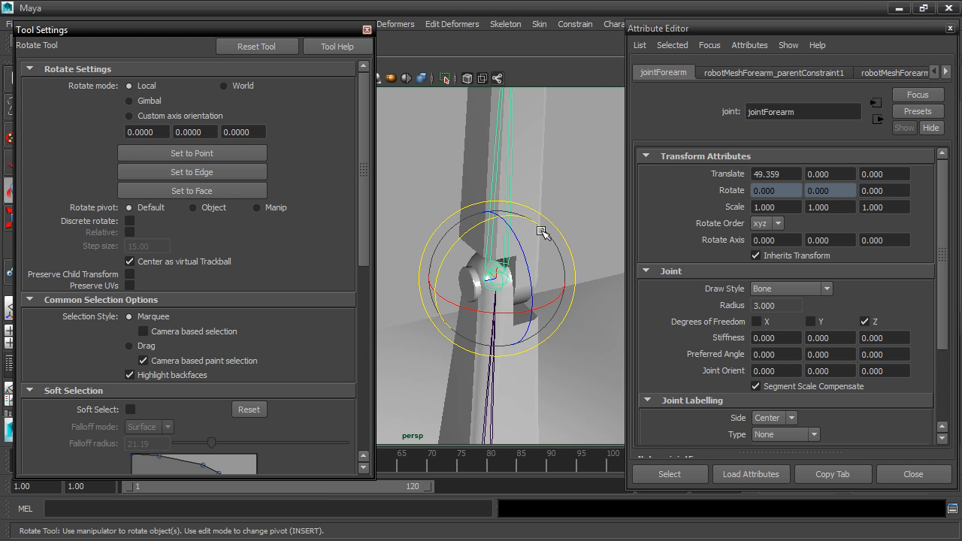
pyautogui.moveTo(470, 235); pyautogui.dragTo(456, 279)
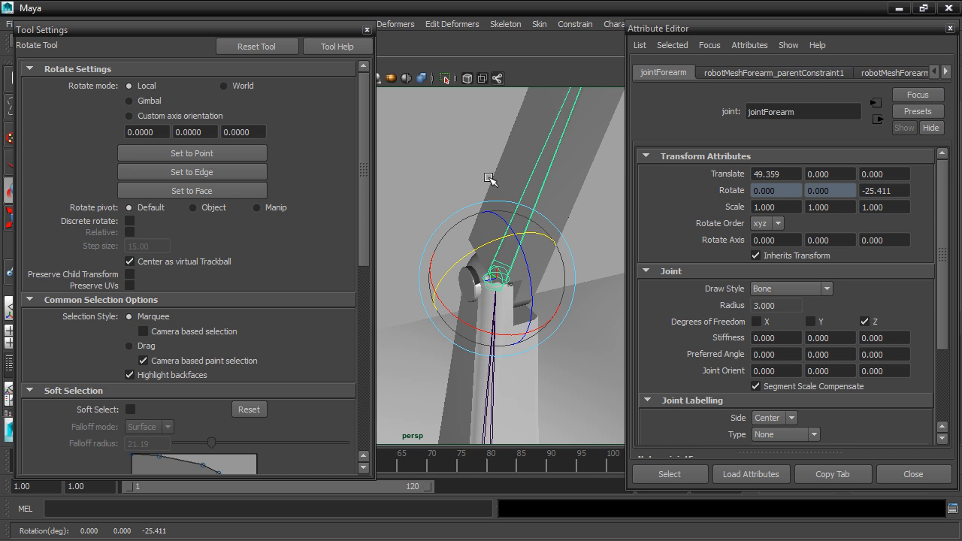
pyautogui.hotkey('ctrl', 'z')
pyautogui.hotkey('ctrl', 'z')
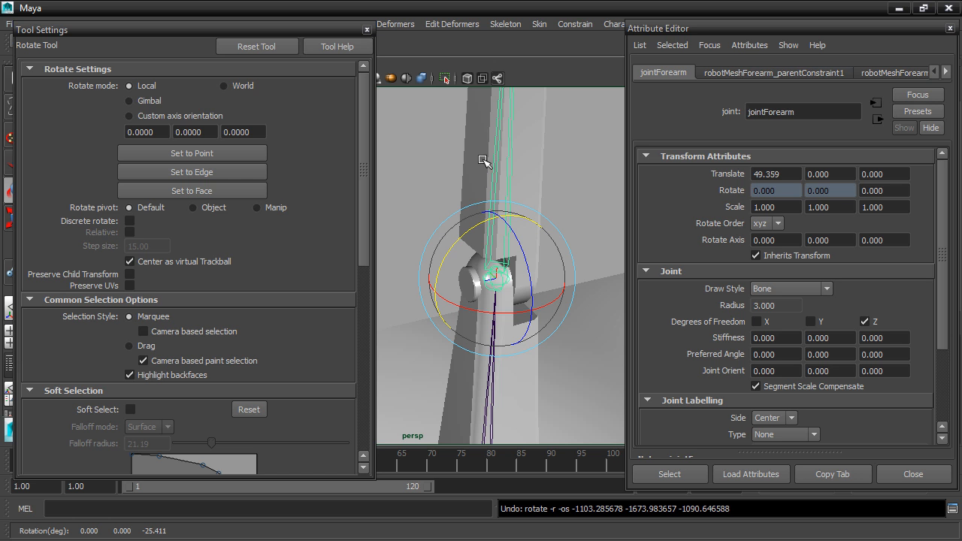
pyautogui.click(130, 100)
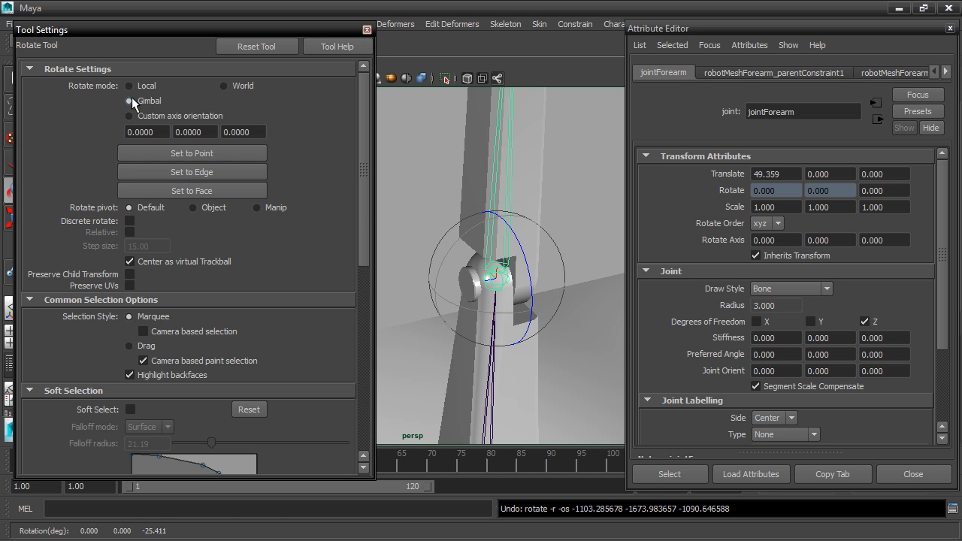
# Limit jointElbow's degrees of freedom to its hinge axis, disabling X and the other unneeded axis
pyautogui.scroll(-6, 557, 260)
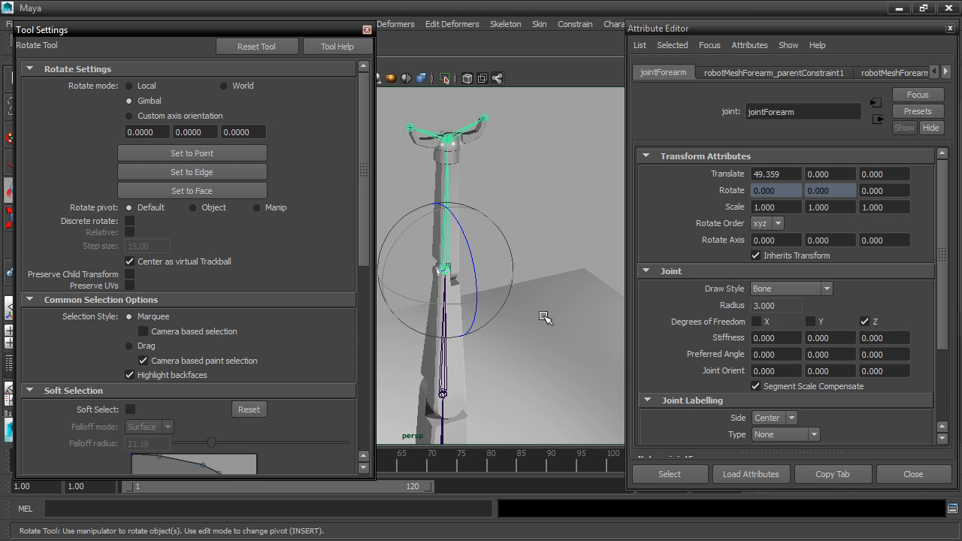
pyautogui.keyDown('alt'); pyautogui.moveTo(538, 312); pyautogui.dragTo(533, 221, button='middle'); pyautogui.keyUp('alt')
pyautogui.scroll(-5, 530, 233)
pyautogui.keyDown('alt'); pyautogui.moveTo(518, 255); pyautogui.dragTo(560, 234, button='middle'); pyautogui.keyUp('alt')
pyautogui.scroll(5, 558, 255)
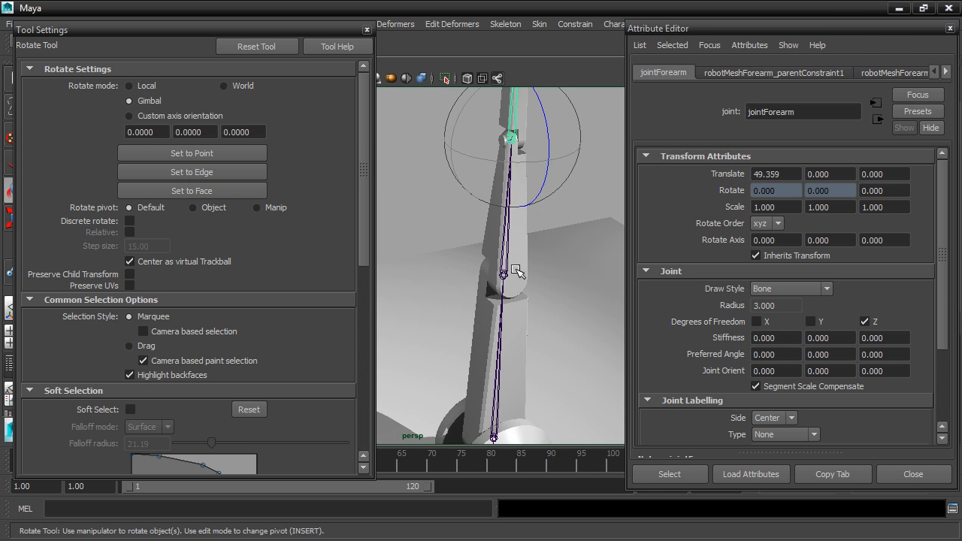
pyautogui.click(507, 268)
pyautogui.moveTo(538, 196)
pyautogui.keyDown('alt'); pyautogui.mouseDown(button='middle')
pyautogui.moveTo(524, 188)
pyautogui.moveTo(542, 178)
pyautogui.mouseUp(button='middle'); pyautogui.keyUp('alt')
pyautogui.scroll(3, 524, 188)
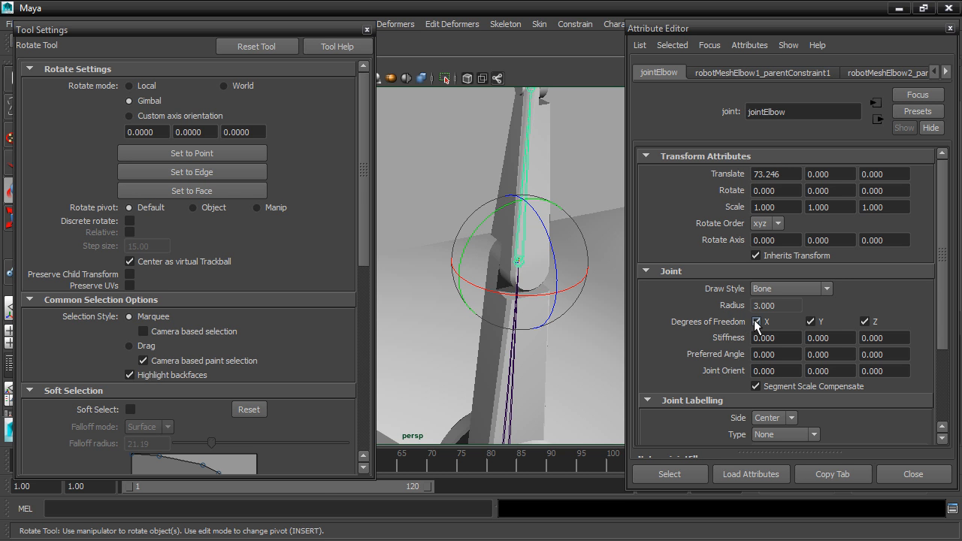
pyautogui.click(756, 322)
pyautogui.click(864, 322)
# Disable jointShoulder's X and Z degrees of freedom, leaving only Y enabled
pyautogui.keyDown('alt'); pyautogui.moveTo(568, 326); pyautogui.dragTo(546, 153, button='middle'); pyautogui.keyUp('alt')
pyautogui.click(485, 290)
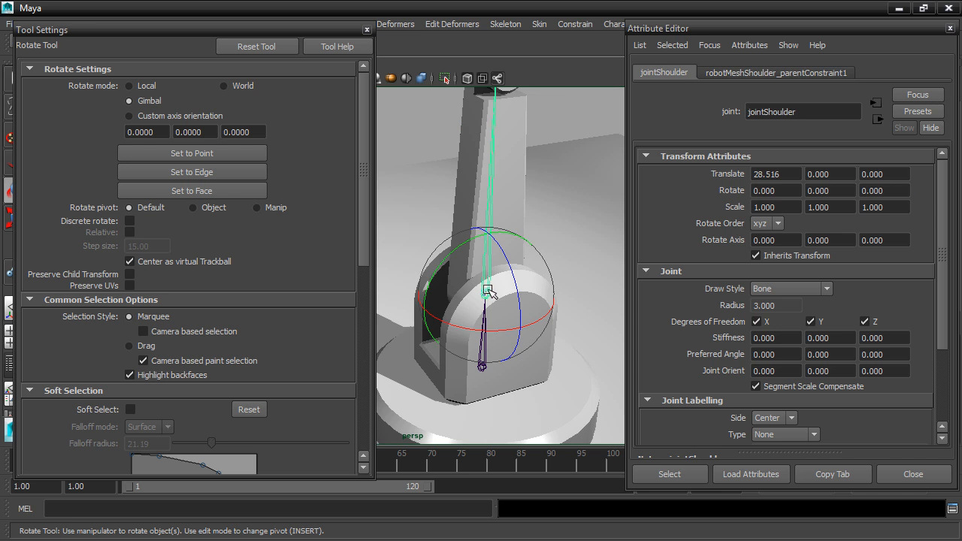
pyautogui.click(756, 322)
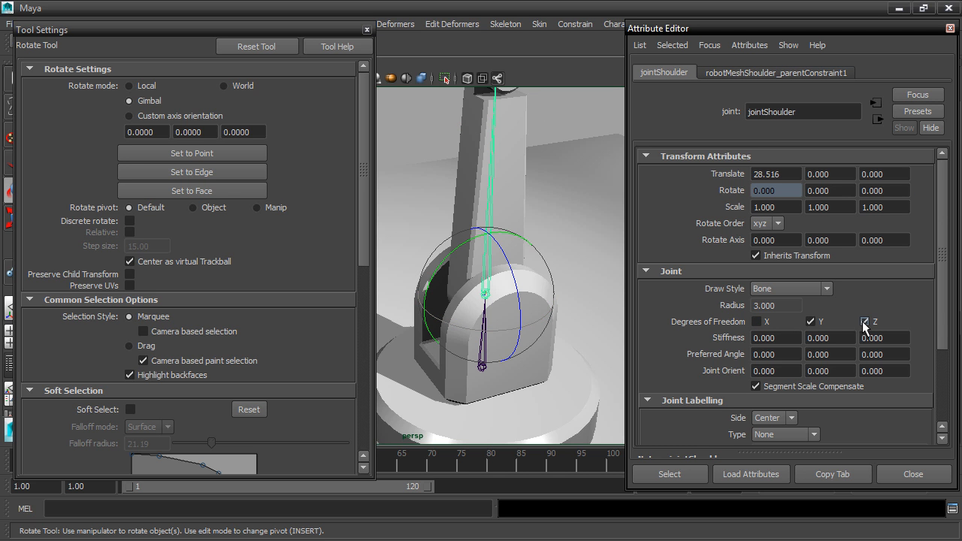
pyautogui.click(865, 321)
# Disable the Y and Z degrees of freedom on jointSwivel at the robot's base, leaving only X enabled
pyautogui.keyDown('alt'); pyautogui.moveTo(524, 315); pyautogui.dragTo(525, 278); pyautogui.keyUp('alt')
pyautogui.click(485, 314)
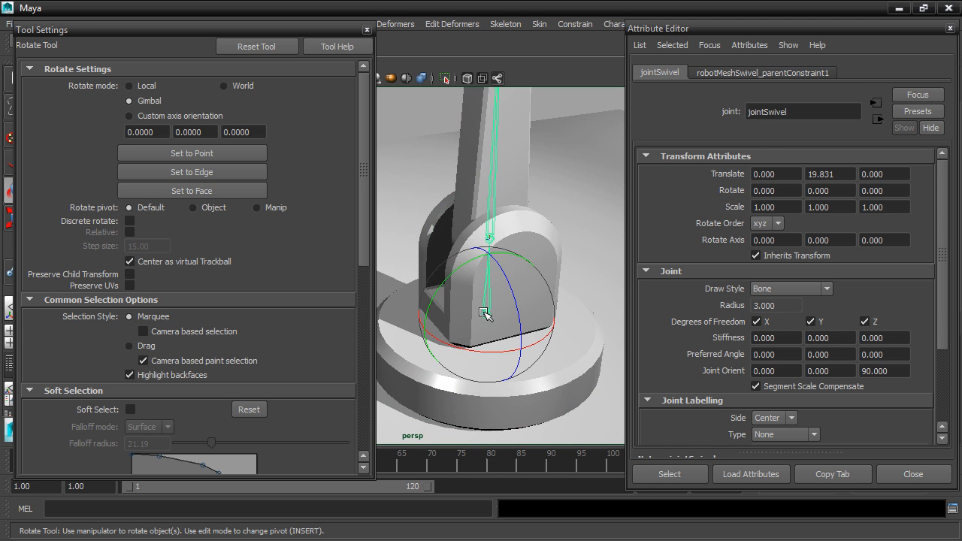
pyautogui.keyDown('alt'); pyautogui.moveTo(569, 233); pyautogui.dragTo(586, 233); pyautogui.keyUp('alt')
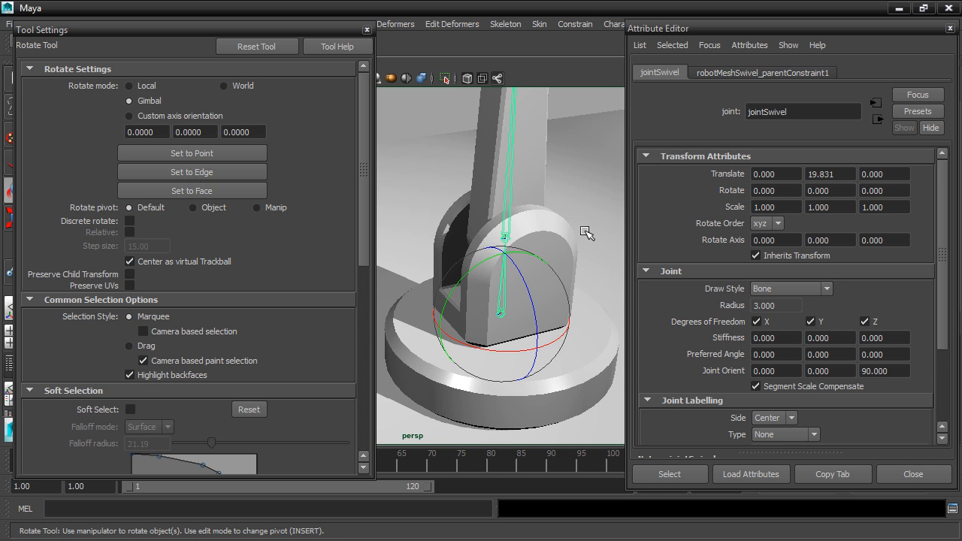
pyautogui.click(810, 322)
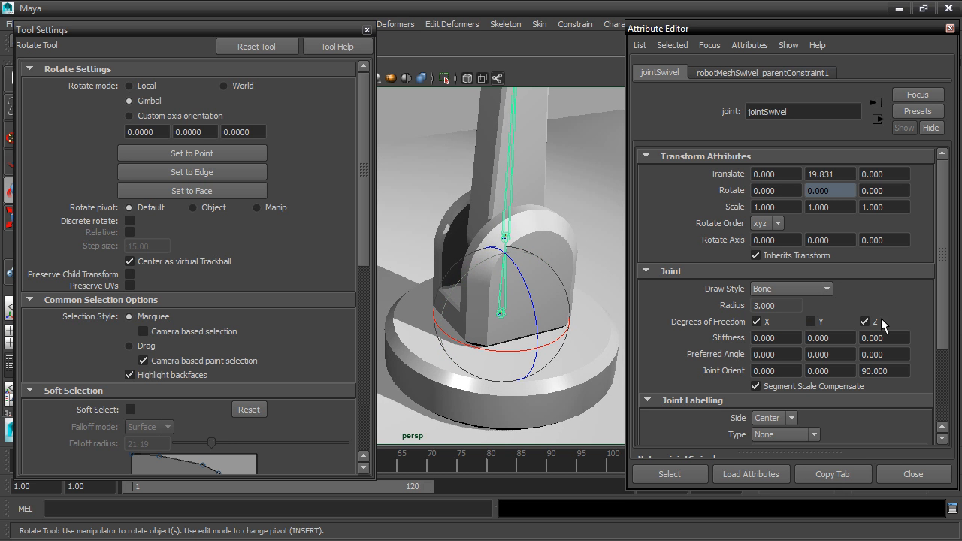
pyautogui.click(866, 322)
# Disable jointWrist's Y and Z degrees of freedom and close the Rotate Tool's settings
pyautogui.keyDown('alt'); pyautogui.moveTo(560, 266); pyautogui.dragTo(552, 216); pyautogui.keyUp('alt')
pyautogui.scroll(-3, 548, 307)
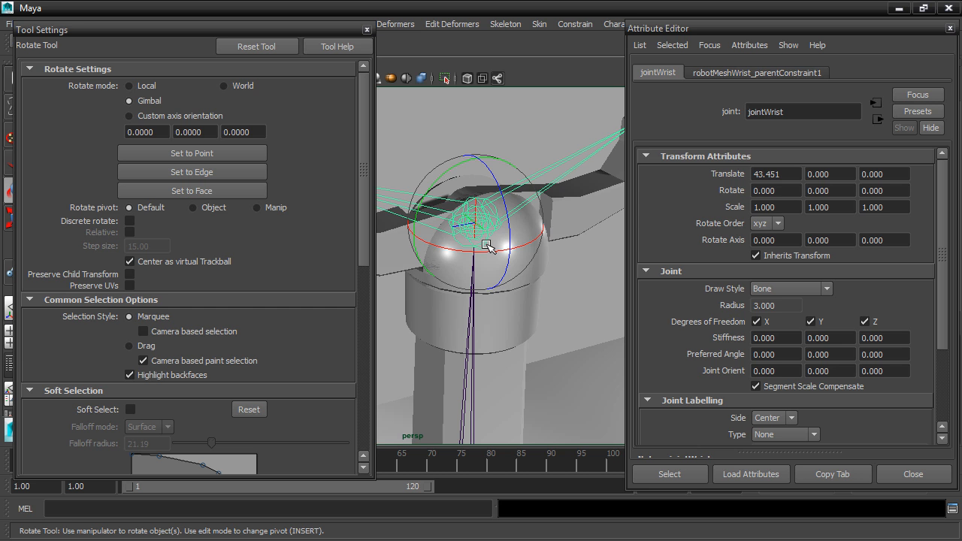
pyautogui.click(811, 321)
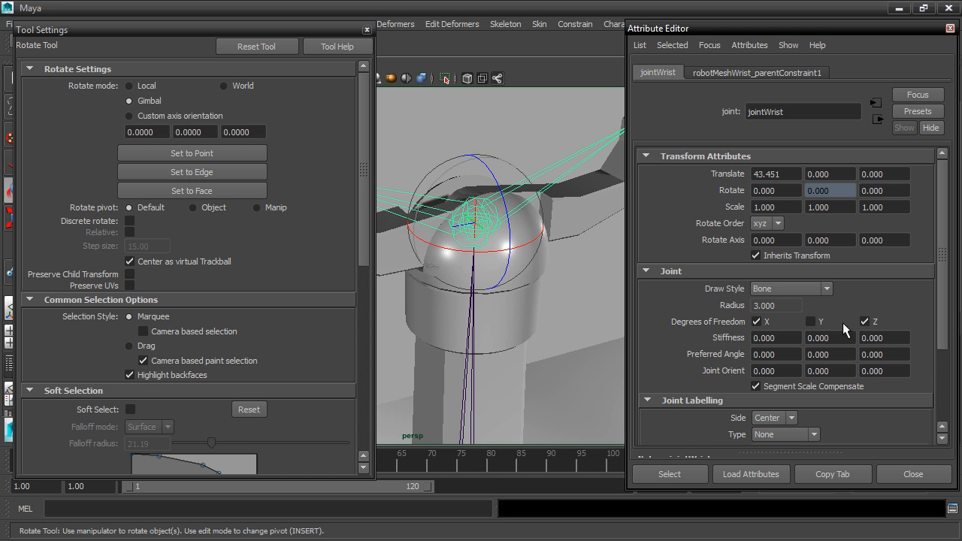
pyautogui.click(864, 321)
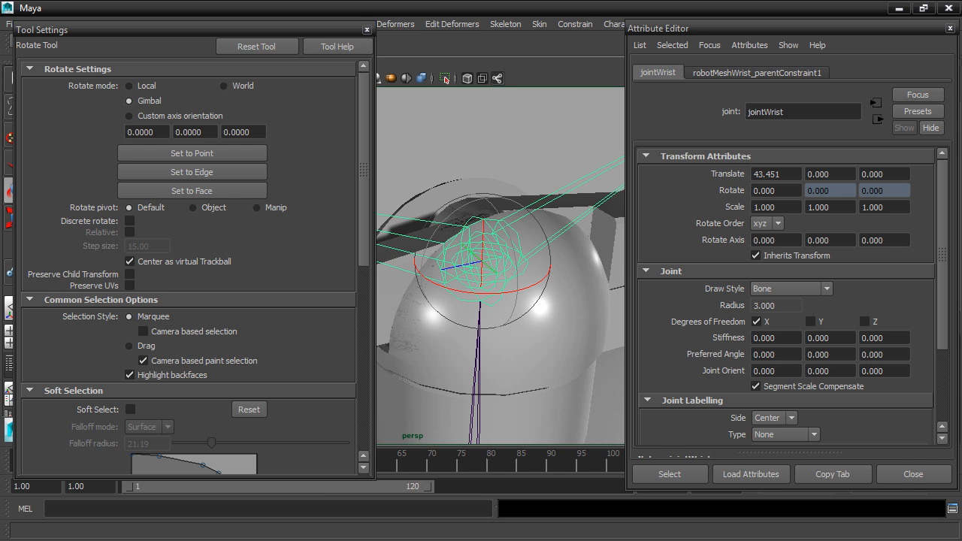
pyautogui.click(367, 30)
# Select jointFinger1 and disable its X and Z degrees of freedom
pyautogui.click(279, 147)
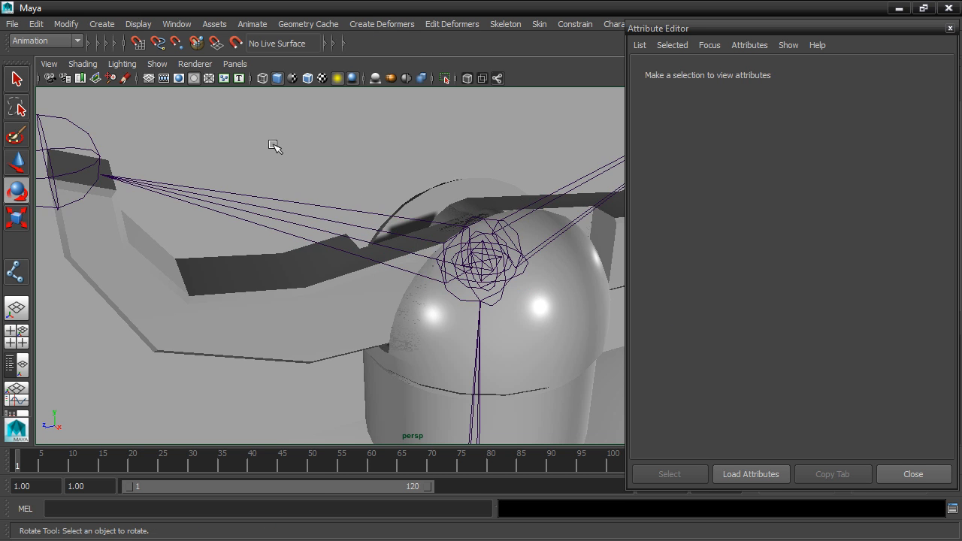
pyautogui.moveTo(204, 146); pyautogui.dragTo(268, 223)
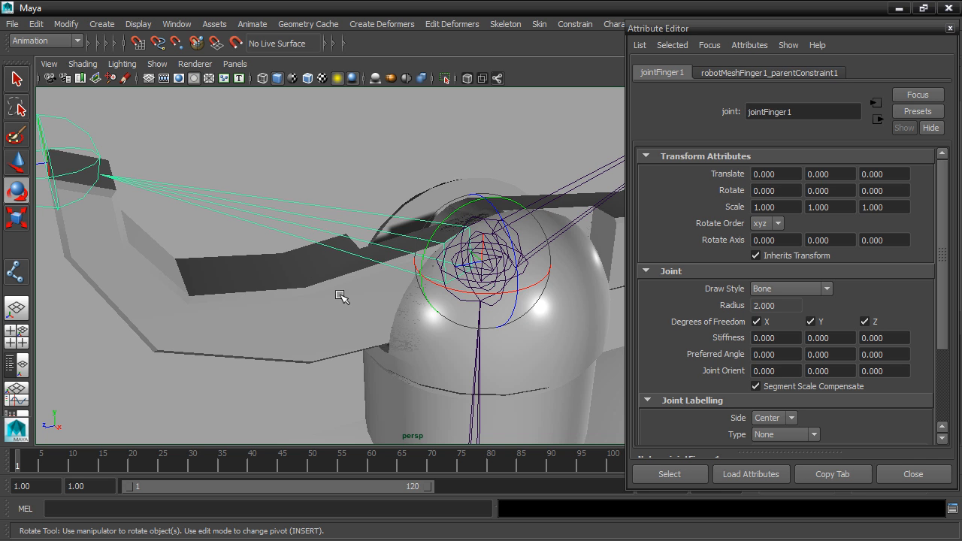
pyautogui.click(757, 321)
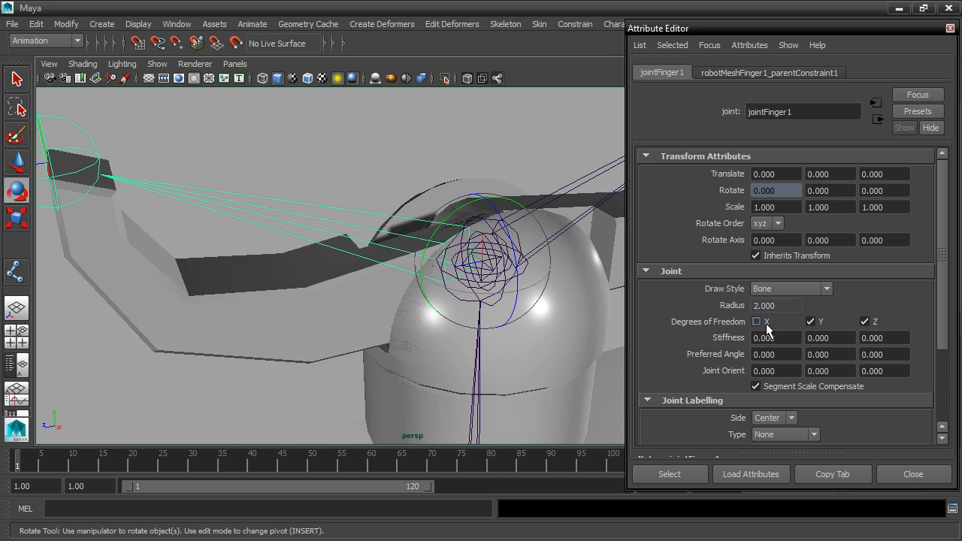
pyautogui.click(876, 322)
# Disable jointFinger2's X and Z degrees of freedom and close the Attribute Editor
pyautogui.keyDown('alt'); pyautogui.moveTo(571, 256); pyautogui.dragTo(486, 275, button='middle'); pyautogui.keyUp('alt')
pyautogui.click(392, 205)
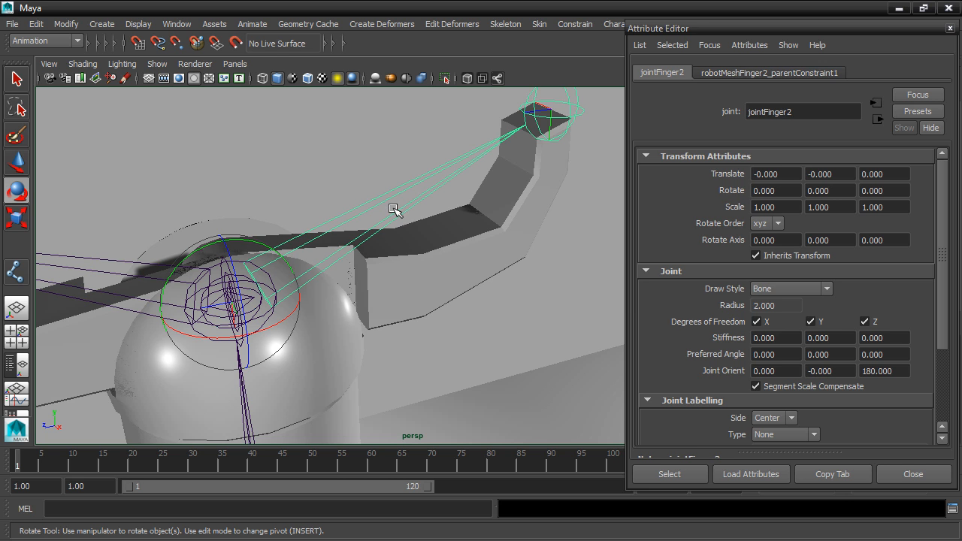
pyautogui.click(756, 320)
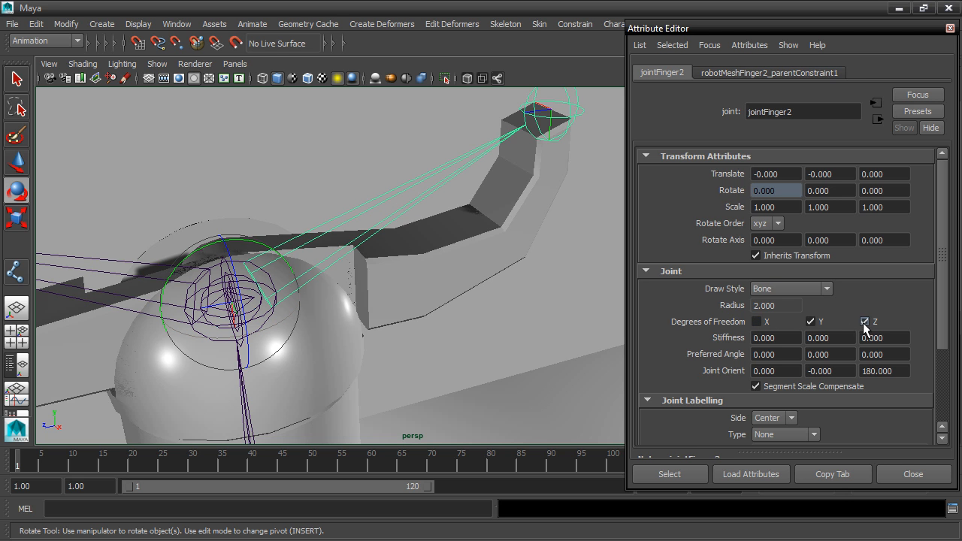
pyautogui.click(864, 321)
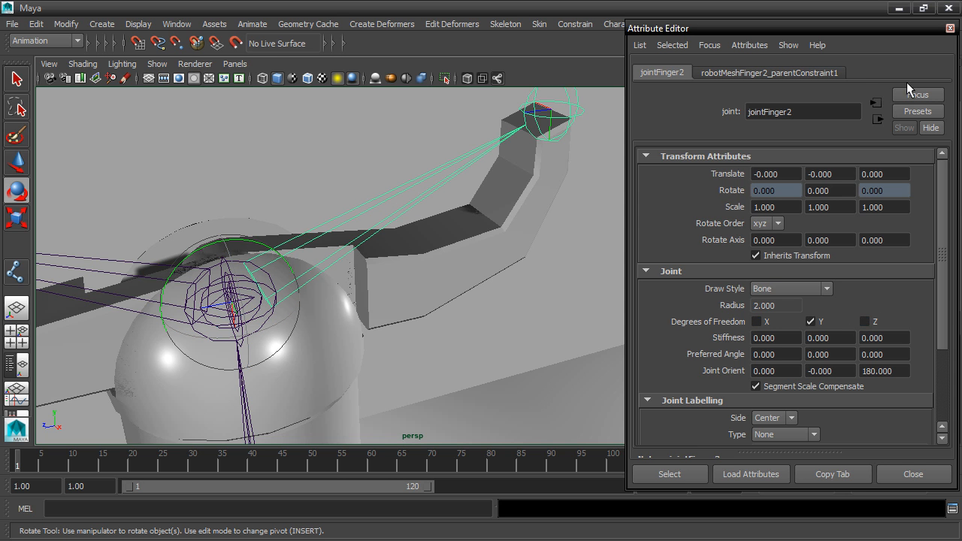
pyautogui.click(951, 28)
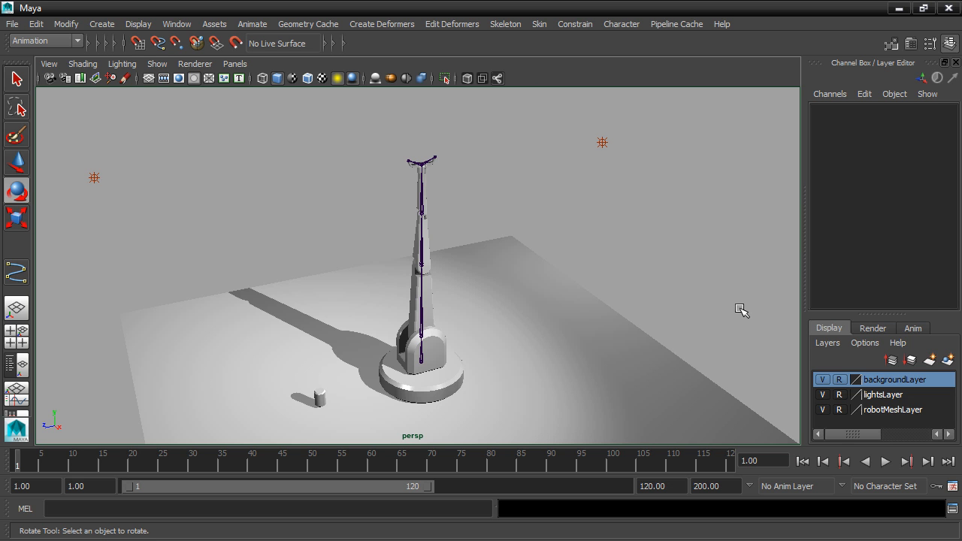
# Switch to the full top view and start the CV Curve Tool with its curve degree set to 1 Linear
pyautogui.press('space')
pyautogui.press('space')
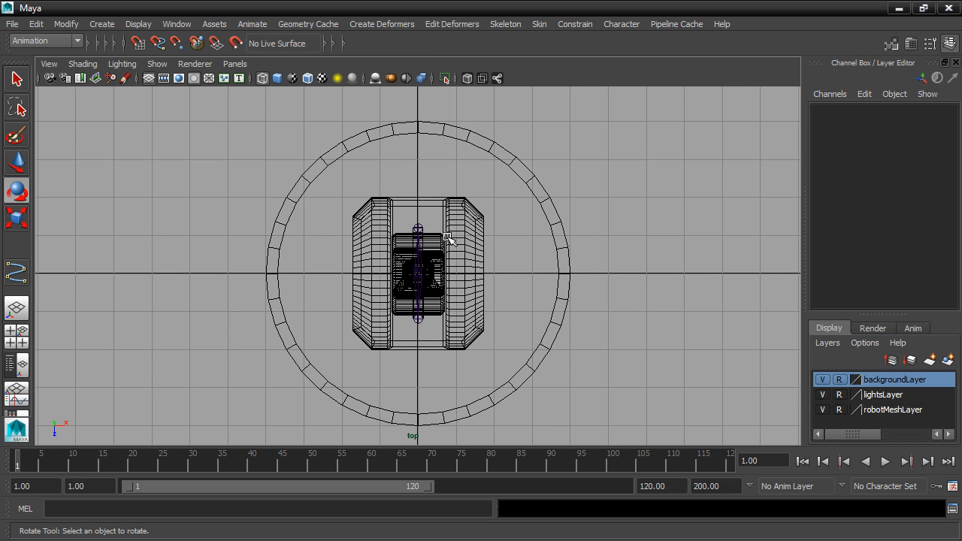
pyautogui.click(101, 23)
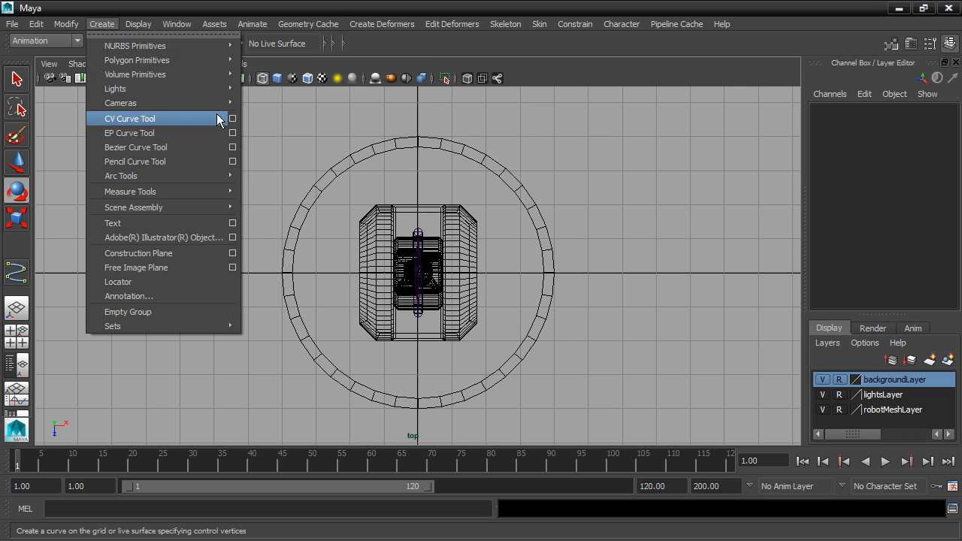
pyautogui.click(232, 118)
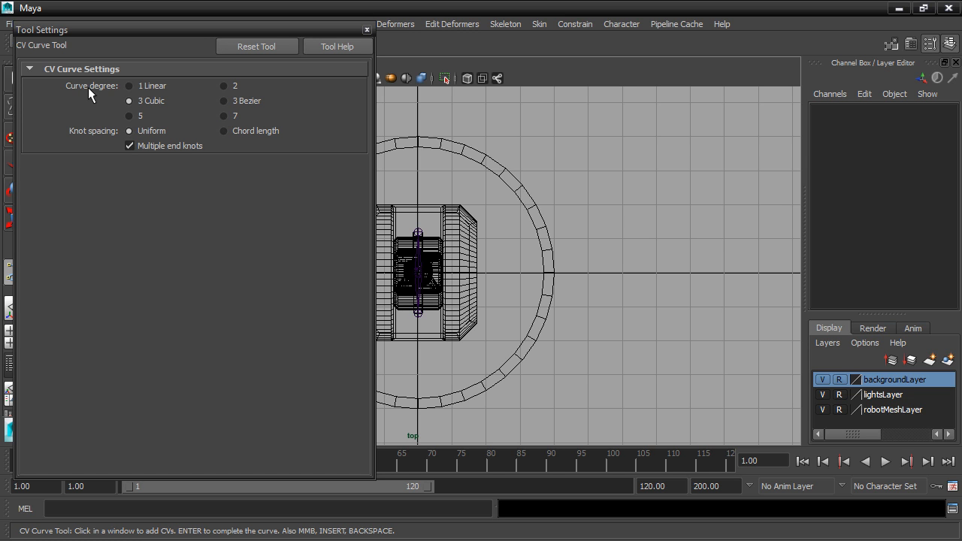
pyautogui.click(130, 86)
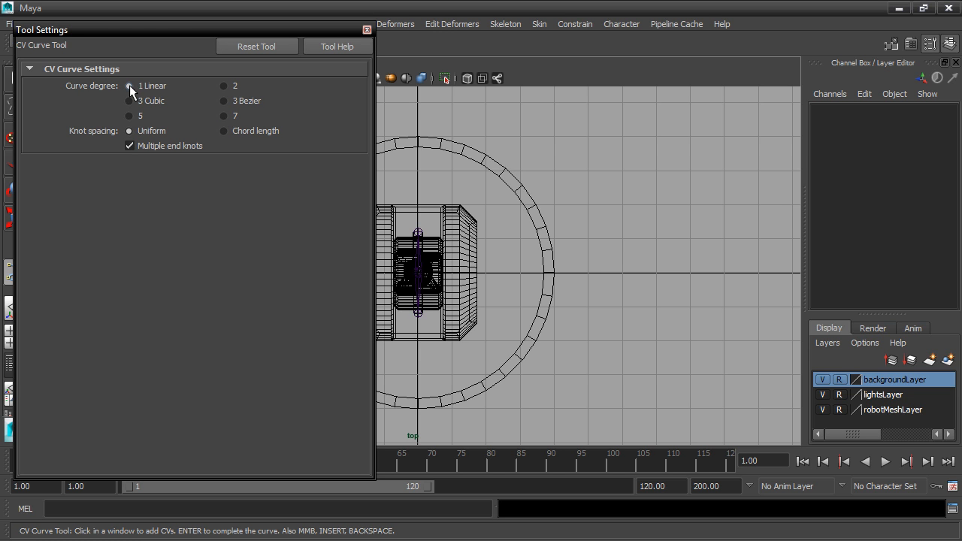
pyautogui.click(366, 30)
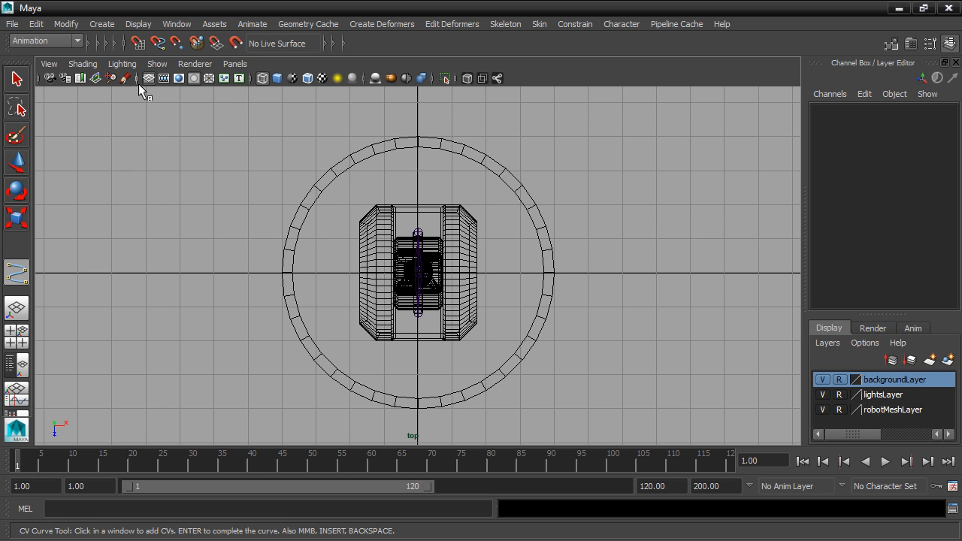
# With grid snapping on, draw three sides of a square curve around the robot's round base, about 10 grid squares per side
pyautogui.scroll(-1, 223, 181)
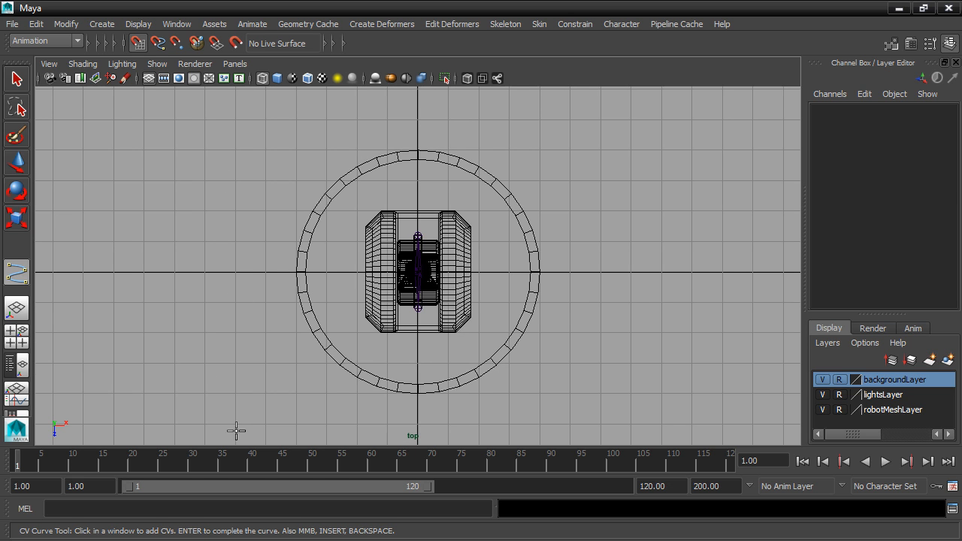
pyautogui.scroll(-2, 302, 337)
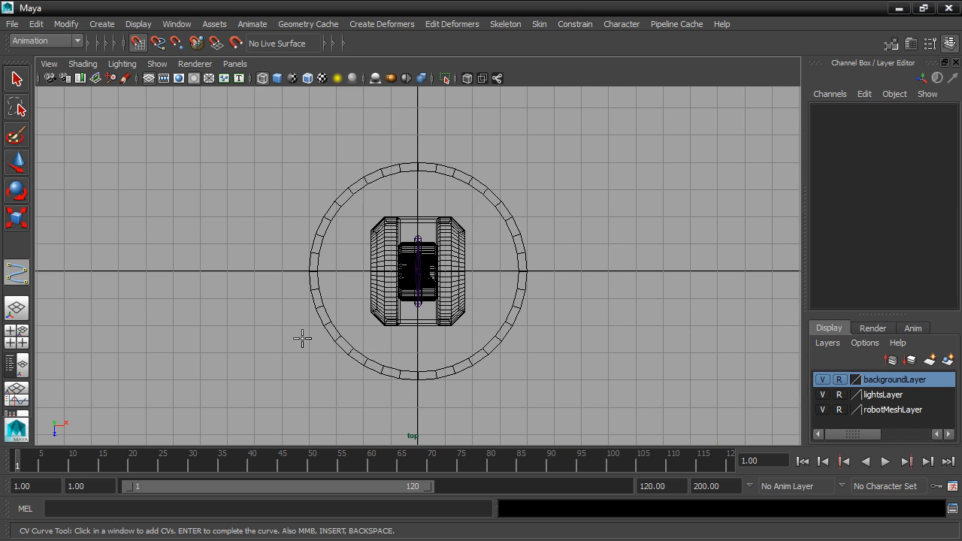
pyautogui.click(280, 410)
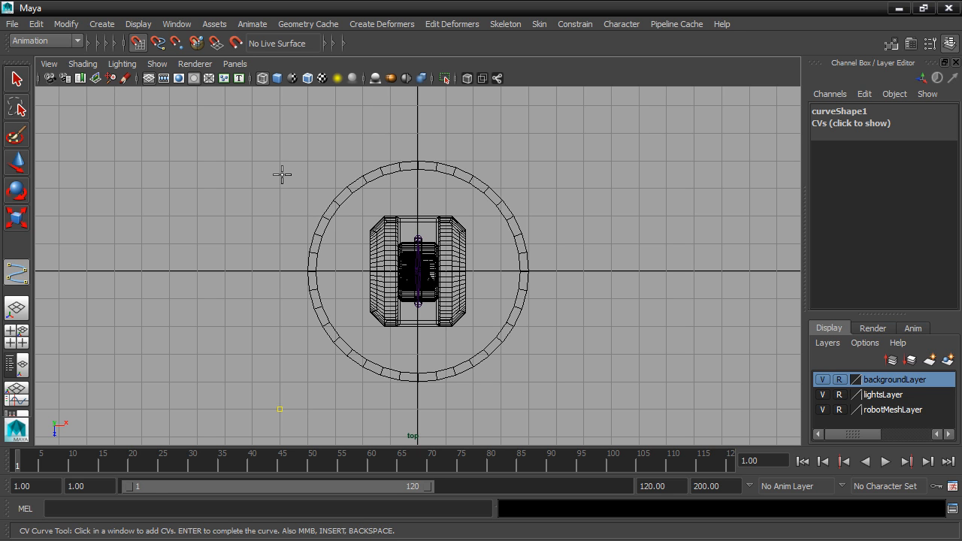
pyautogui.click(279, 134)
pyautogui.click(556, 410)
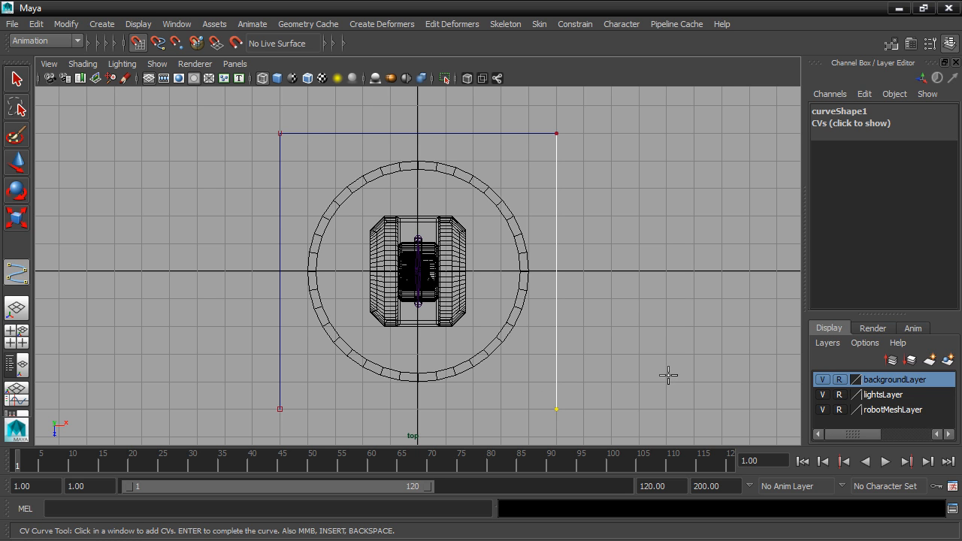
pyautogui.press('Return')
pyautogui.press('e')
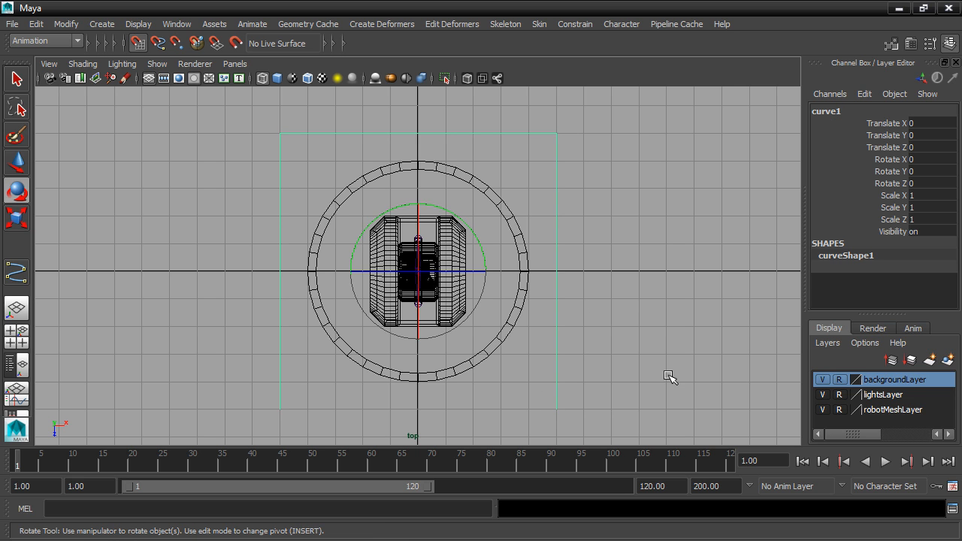
# Switch to the Surfaces menu set and close the three-sided curve into a square with Open/Close Curves
pyautogui.click(77, 42)
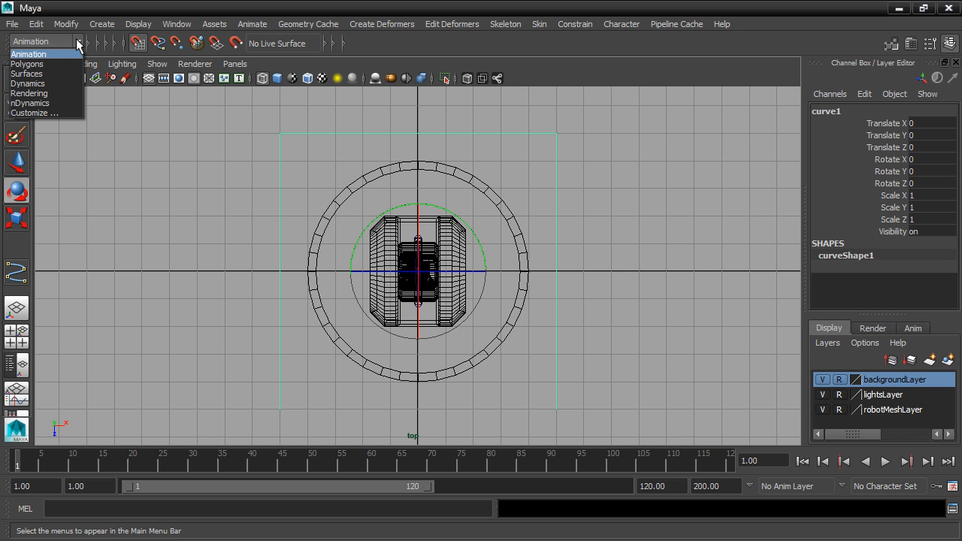
pyautogui.click(65, 74)
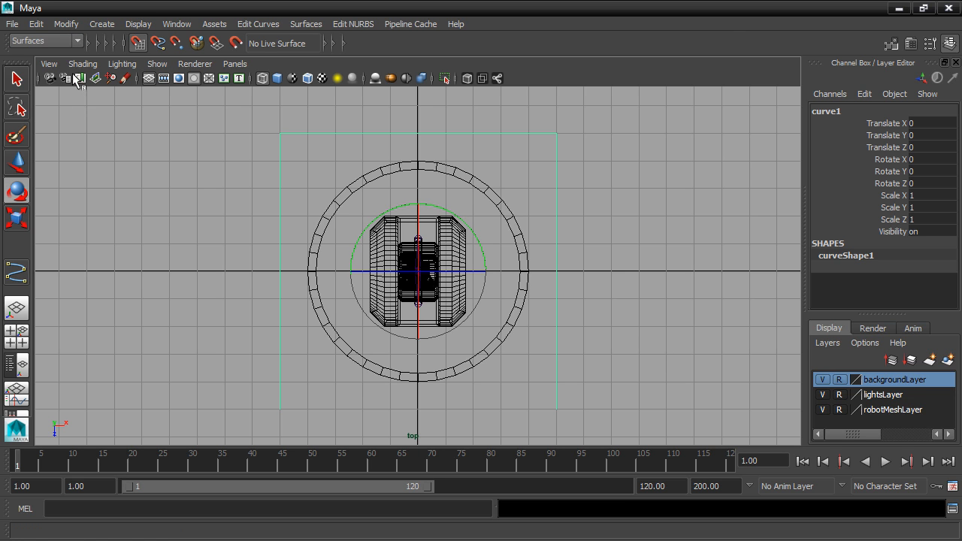
pyautogui.click(247, 24)
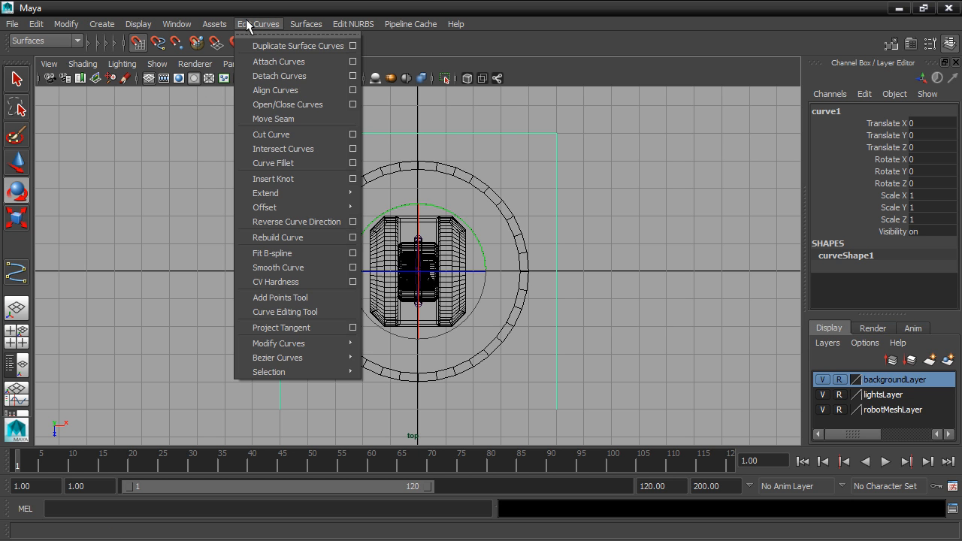
pyautogui.click(328, 106)
# Rename the square curve to robotMover
pyautogui.click(876, 110)
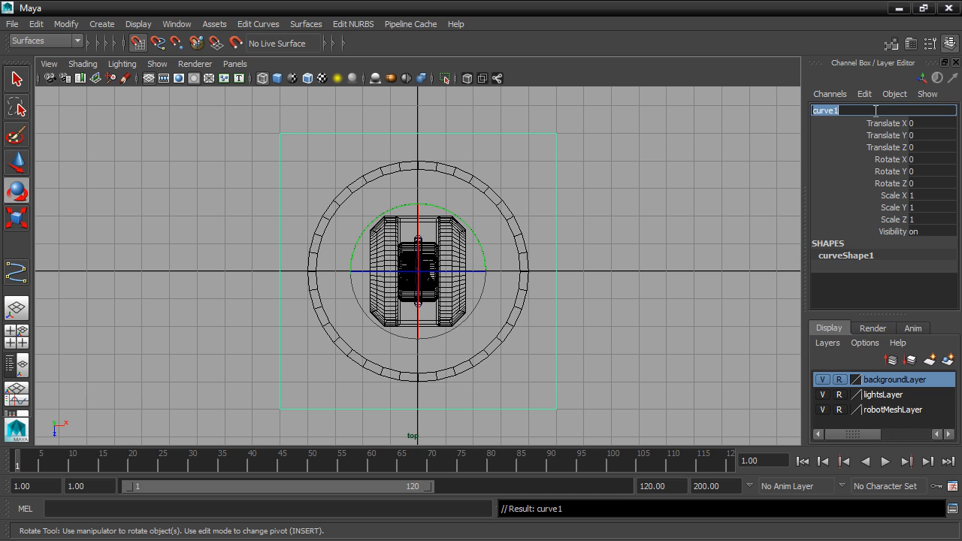
pyautogui.write('robotMover')
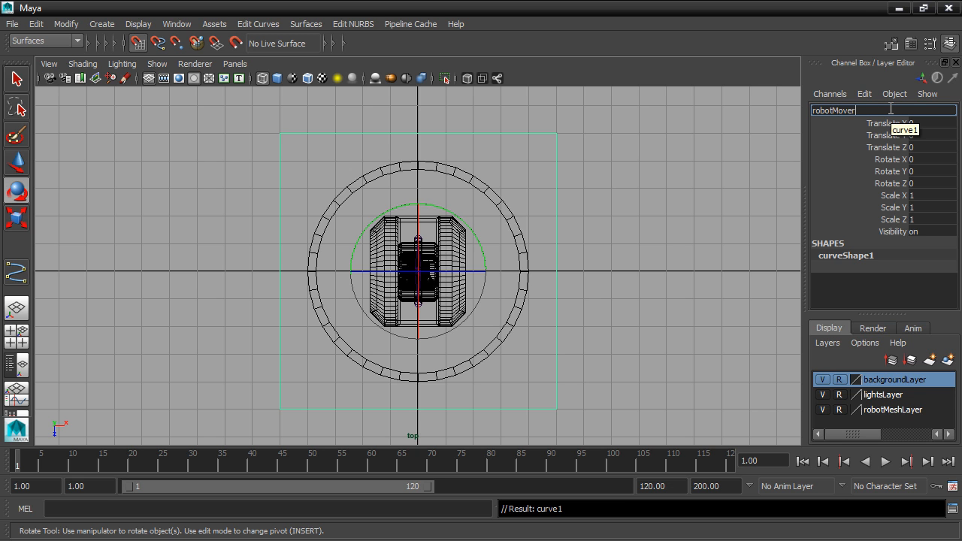
pyautogui.press('Return')
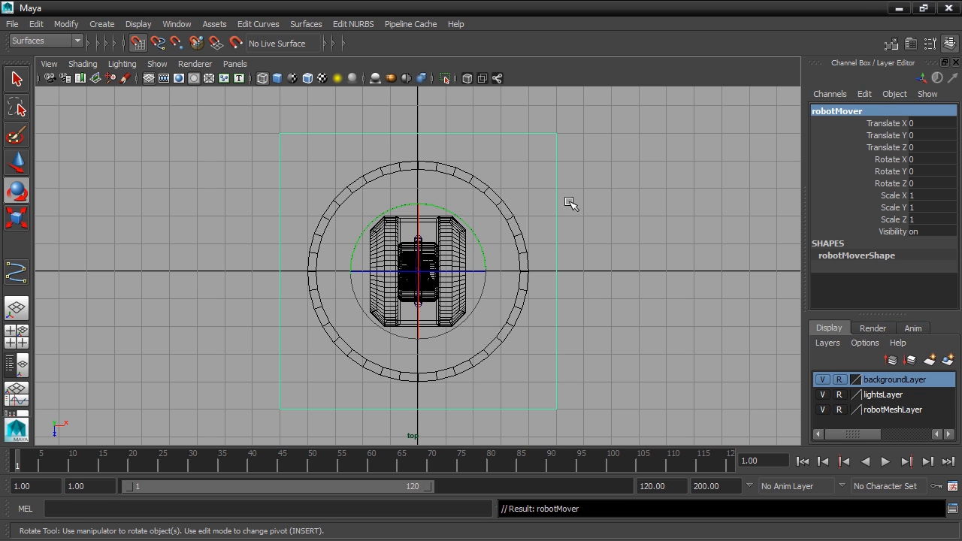
# In the full perspective view, parent the jointSwivel joint to the robotMover curve
pyautogui.press('space')
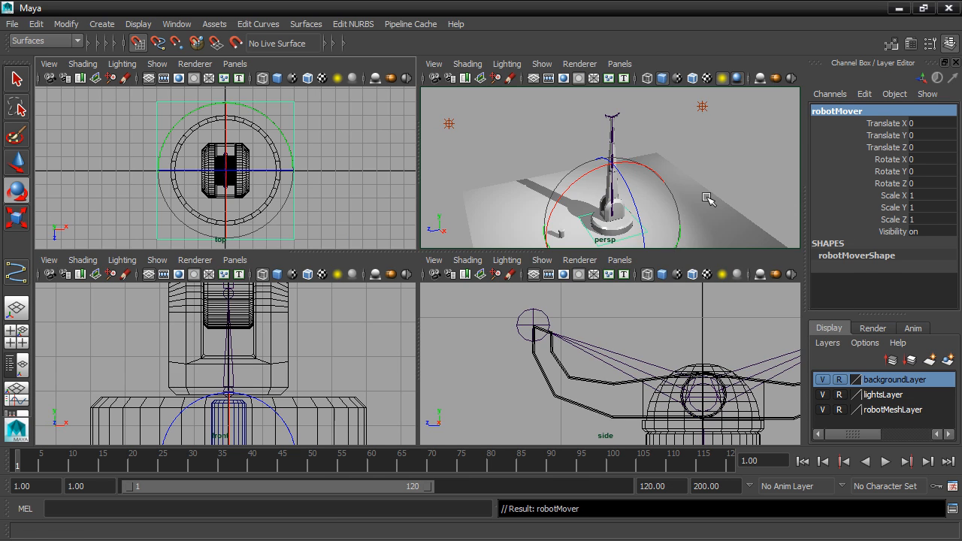
pyautogui.press('space')
pyautogui.scroll(10, 648, 242)
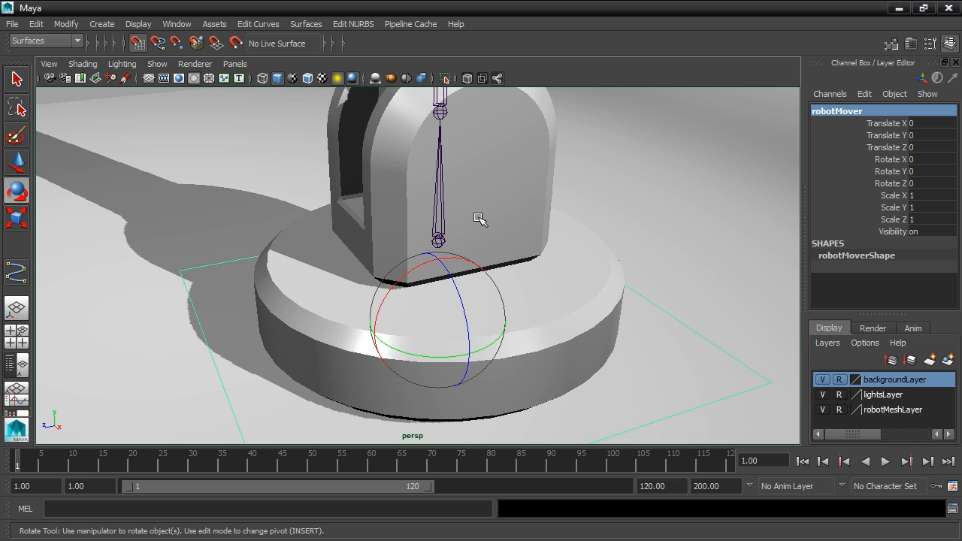
pyautogui.click(441, 203)
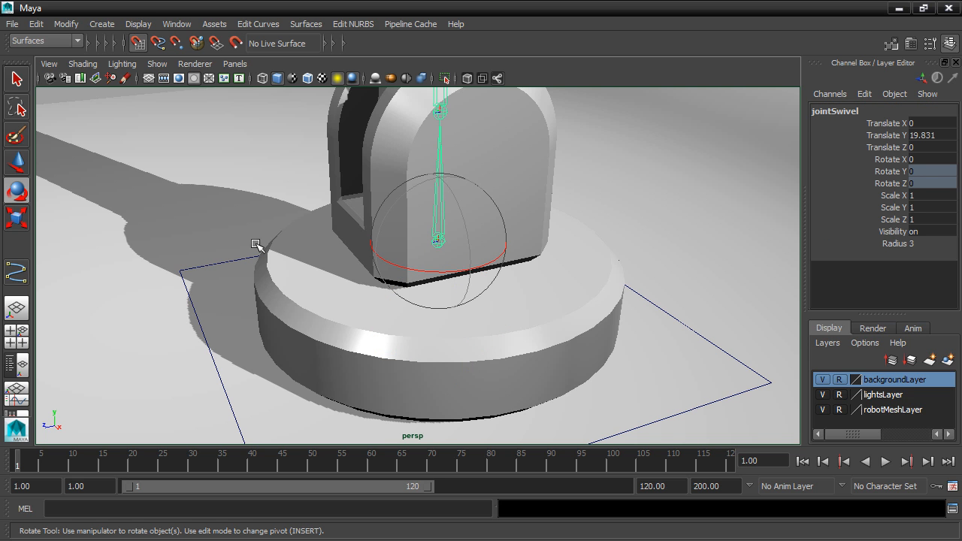
pyautogui.click(208, 265)
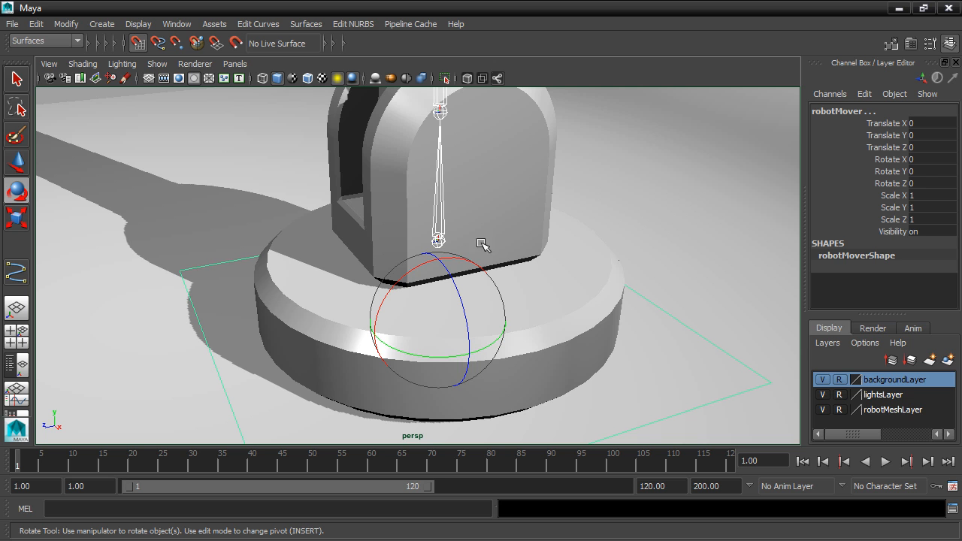
pyautogui.press('p')
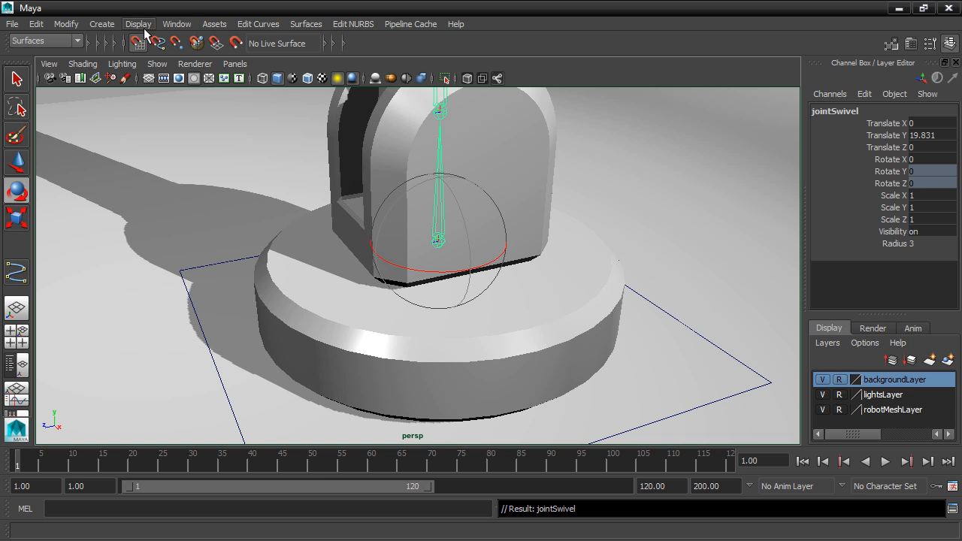
# Open the Outliner and expand the robotMover hierarchy down through jointSwivel to inspect the parenting
pyautogui.click(175, 25)
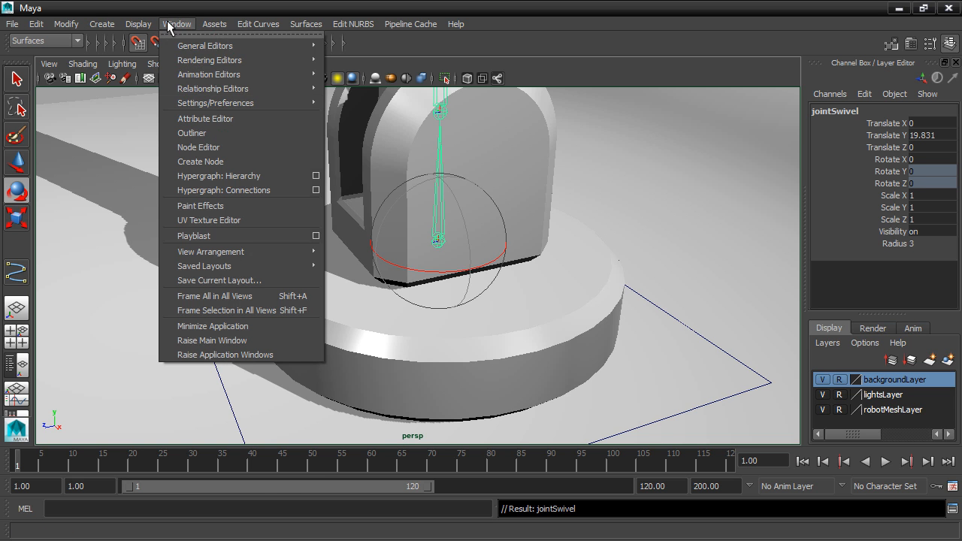
pyautogui.click(188, 133)
pyautogui.click(74, 261)
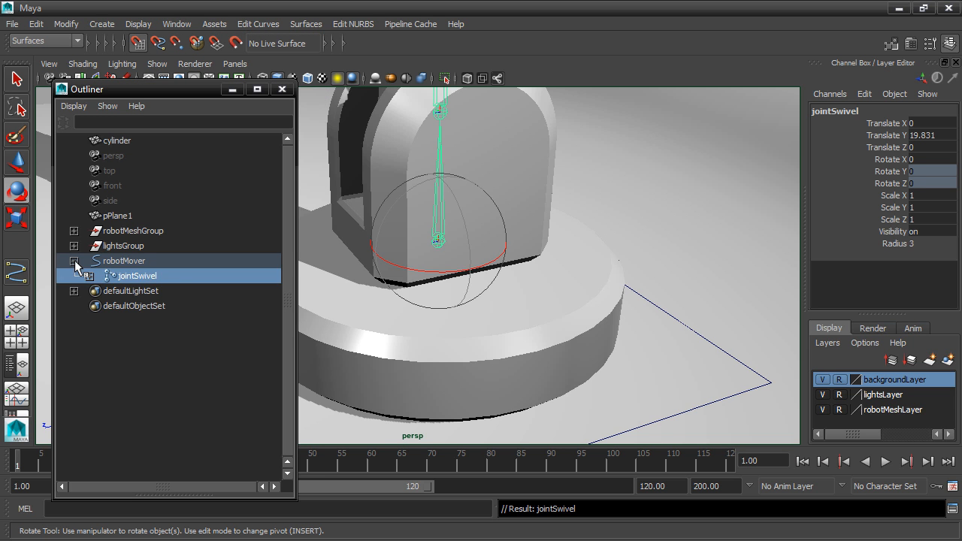
pyautogui.moveTo(201, 92); pyautogui.dragTo(171, 75)
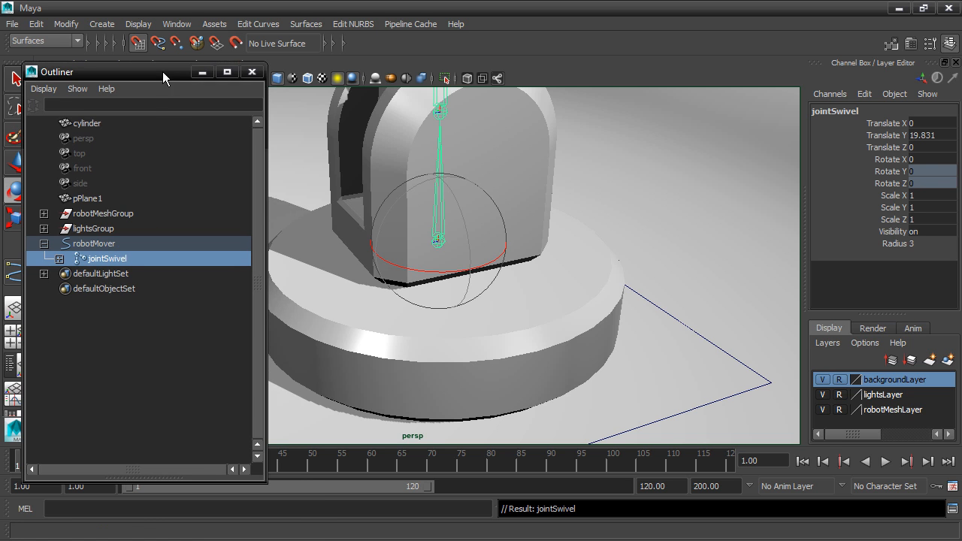
pyautogui.click(60, 258)
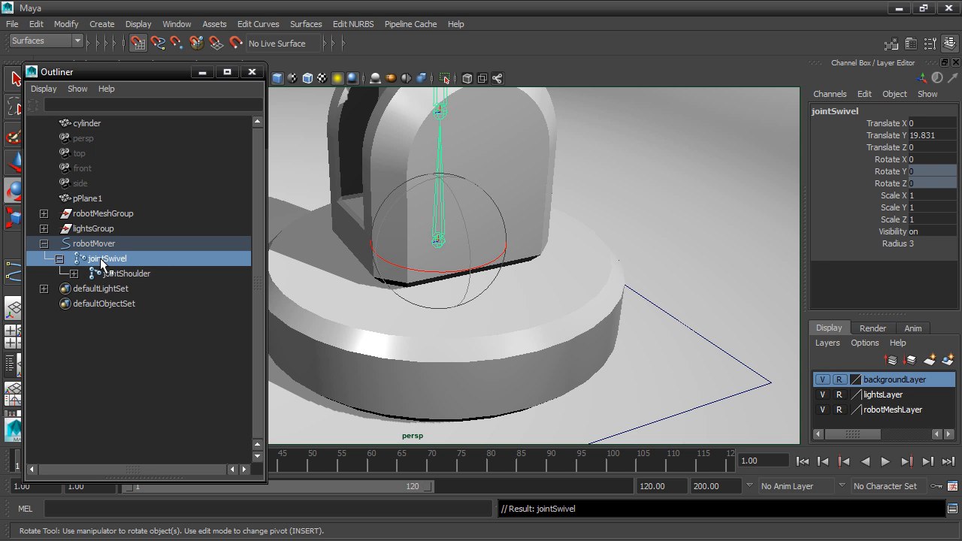
# Unparent jointSwivel from robotMover in the Outliner, and parent it back under robotMover
pyautogui.moveTo(101, 261); pyautogui.dragTo(133, 203, button='middle')
pyautogui.moveTo(185, 205); pyautogui.dragTo(184, 204, button='middle')
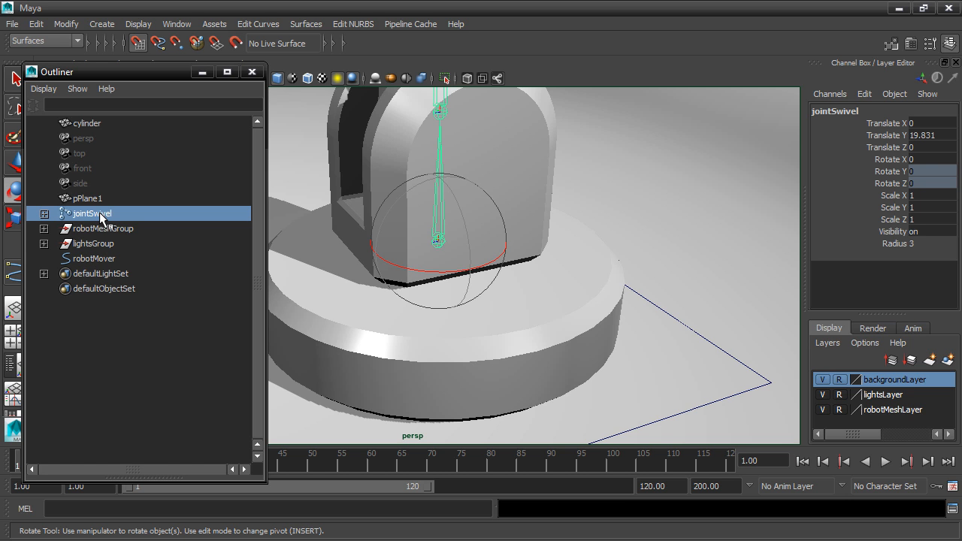
pyautogui.keyDown('ctrl'); pyautogui.click(95, 257); pyautogui.keyUp('ctrl')
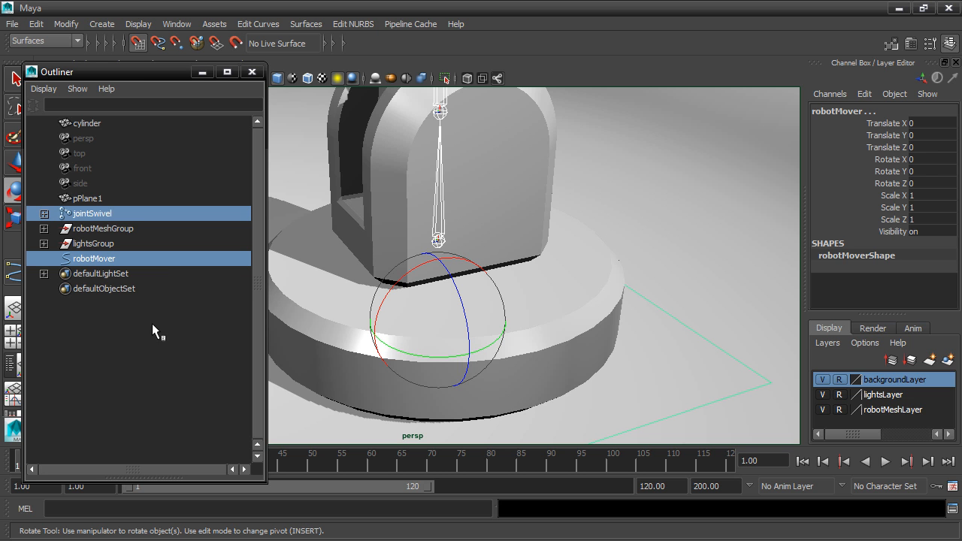
pyautogui.press('p')
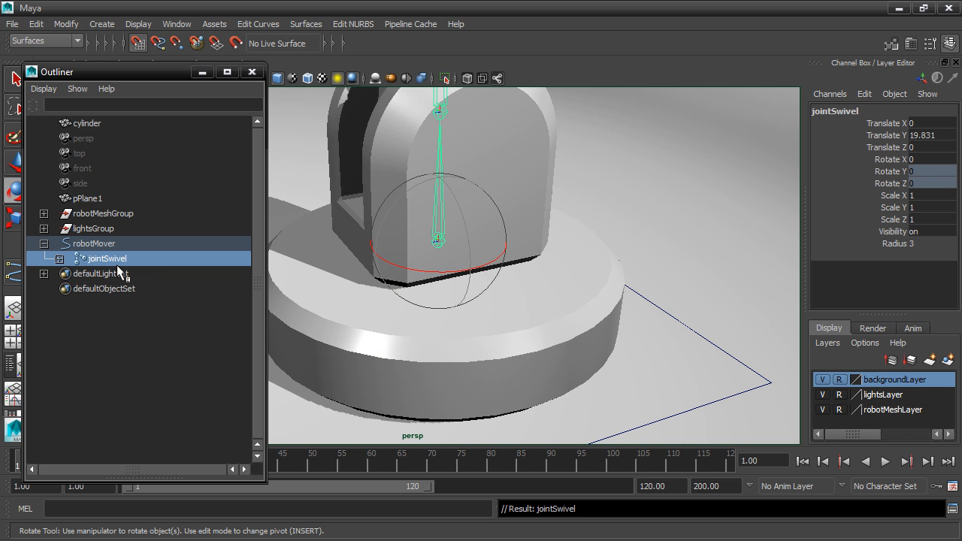
# Test robotMover by moving it about 15 units along Z, and undo the move
pyautogui.click(105, 245)
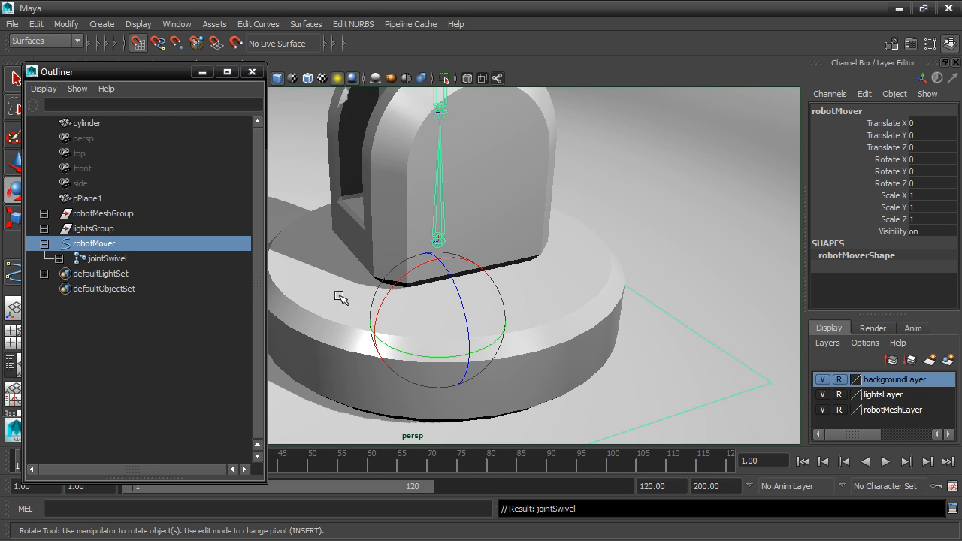
pyautogui.click(11, 164)
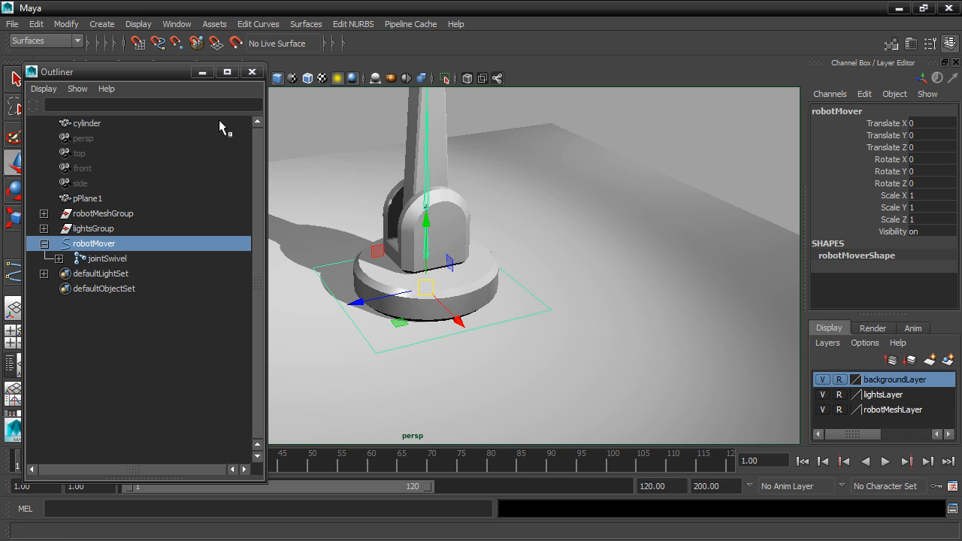
pyautogui.moveTo(356, 293); pyautogui.dragTo(331, 284)
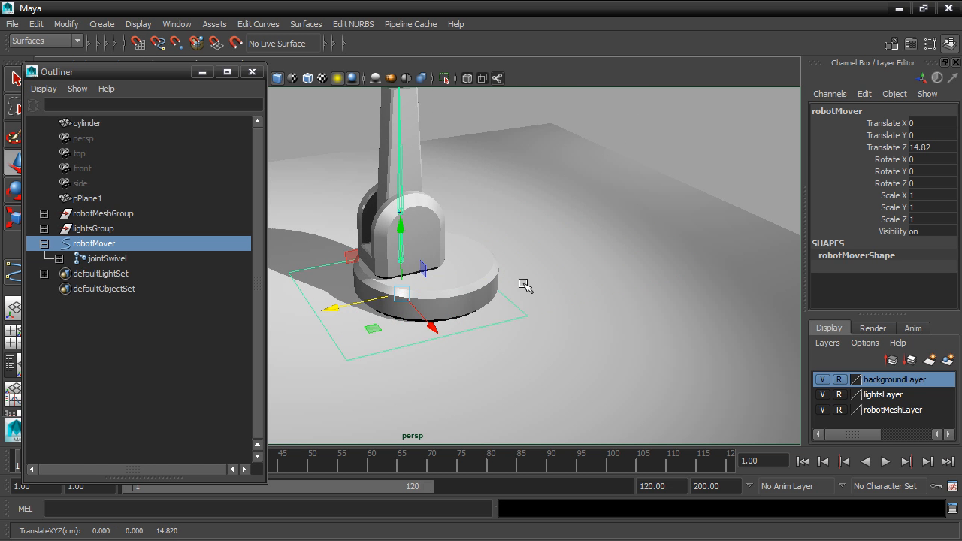
pyautogui.hotkey('ctrl', 'z')
pyautogui.scroll(4, 571, 274)
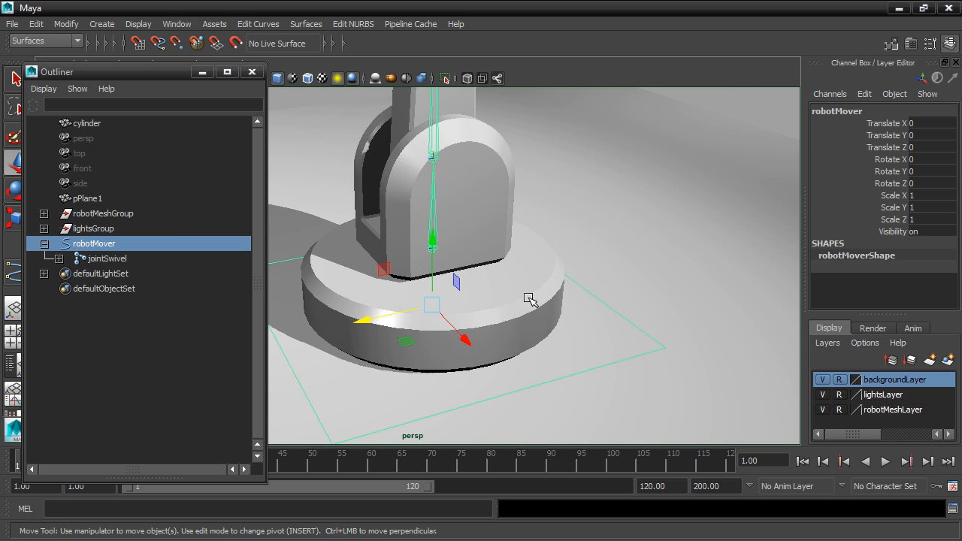
# Turn off reference mode on robotMeshLayer and parent-constrain robotMeshBase to robotMover
pyautogui.click(530, 299)
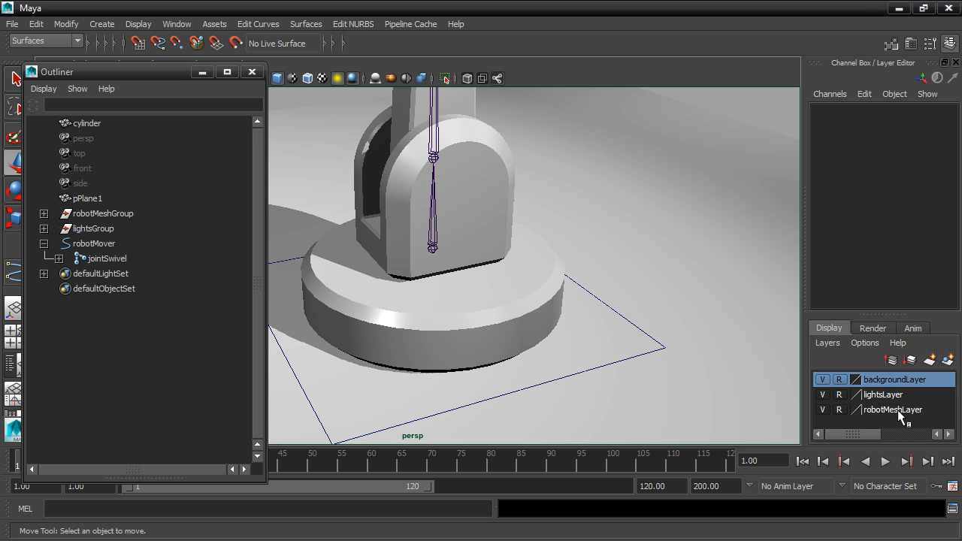
pyautogui.click(840, 408)
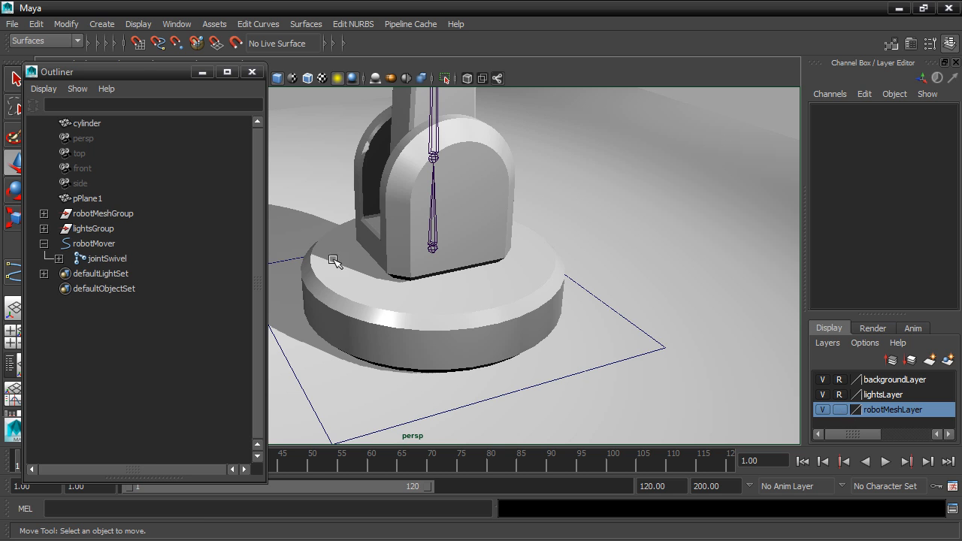
pyautogui.click(98, 246)
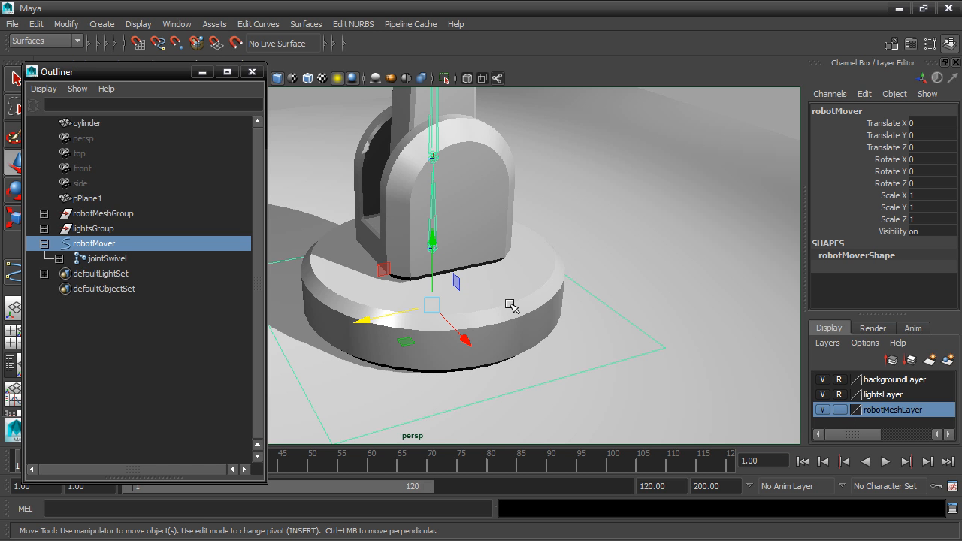
pyautogui.keyDown('shift'); pyautogui.click(554, 266); pyautogui.keyUp('shift')
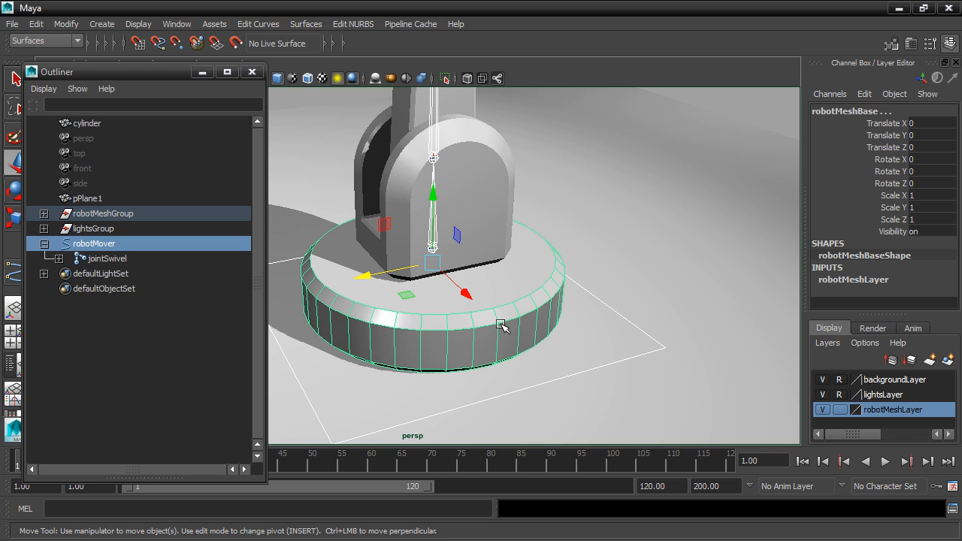
pyautogui.click(66, 39)
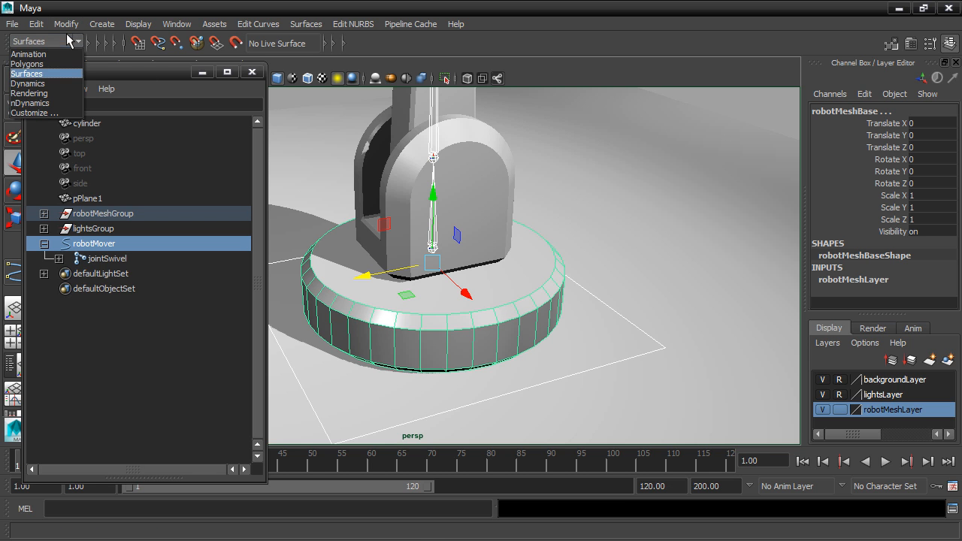
pyautogui.click(69, 54)
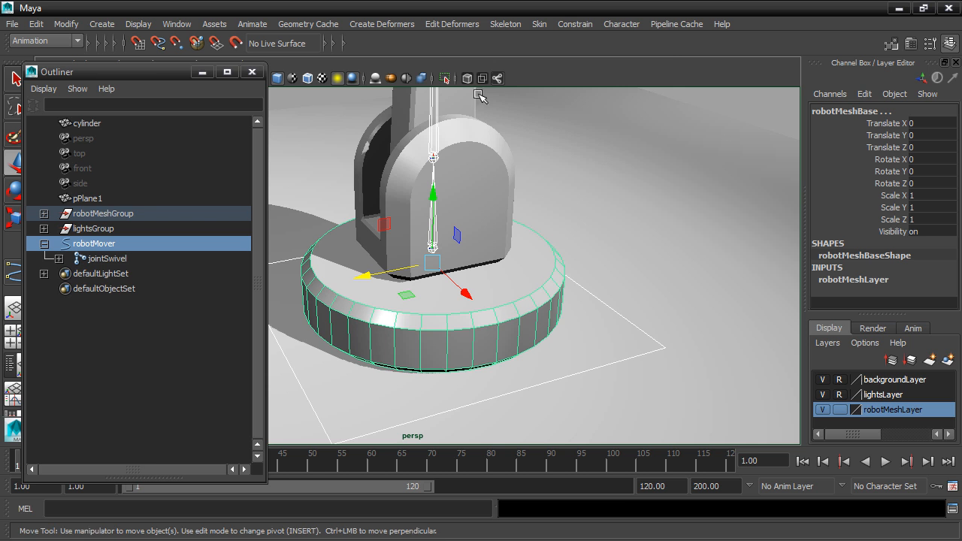
pyautogui.click(575, 24)
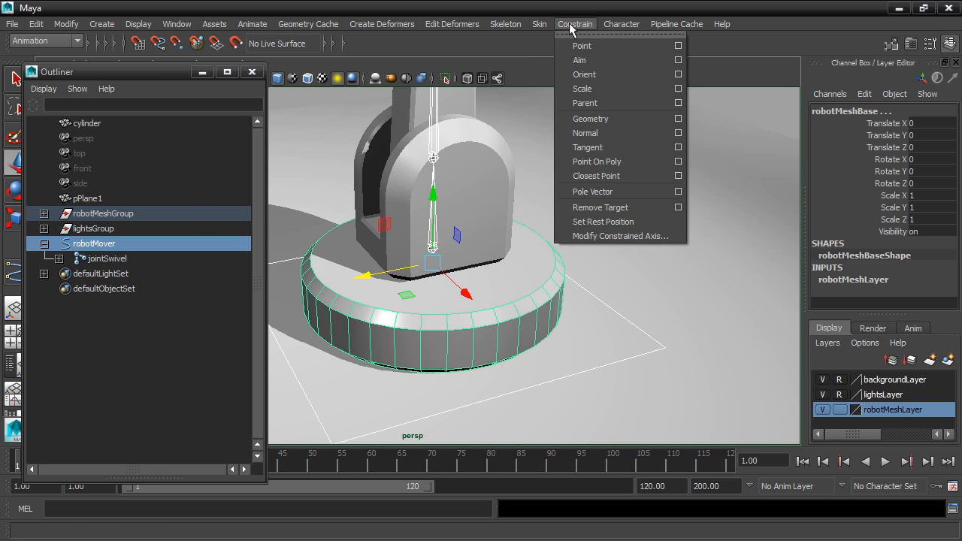
pyautogui.click(605, 102)
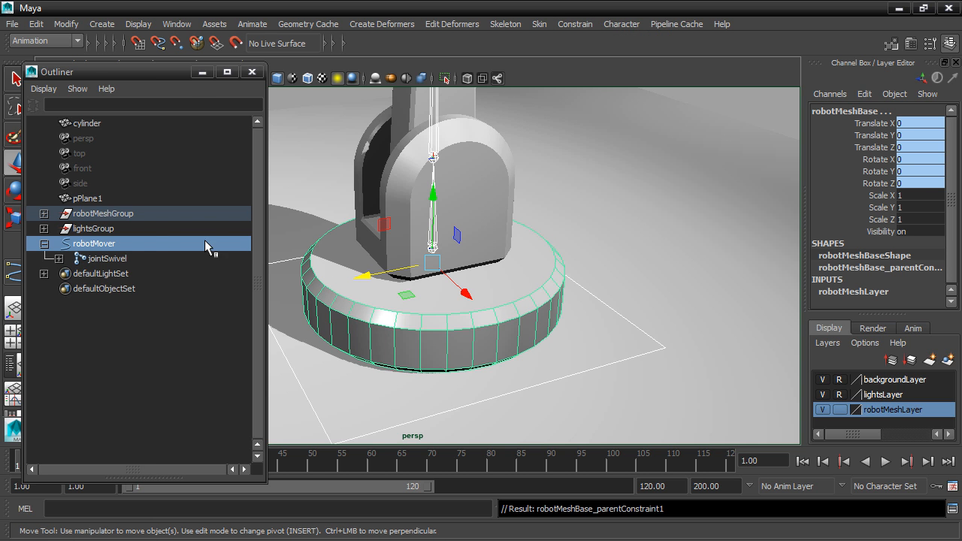
# Reveal the parent constraint under robotMeshBase in the Outliner, and test-move robotMover about -32 units along Z, undoing the move
pyautogui.click(44, 214)
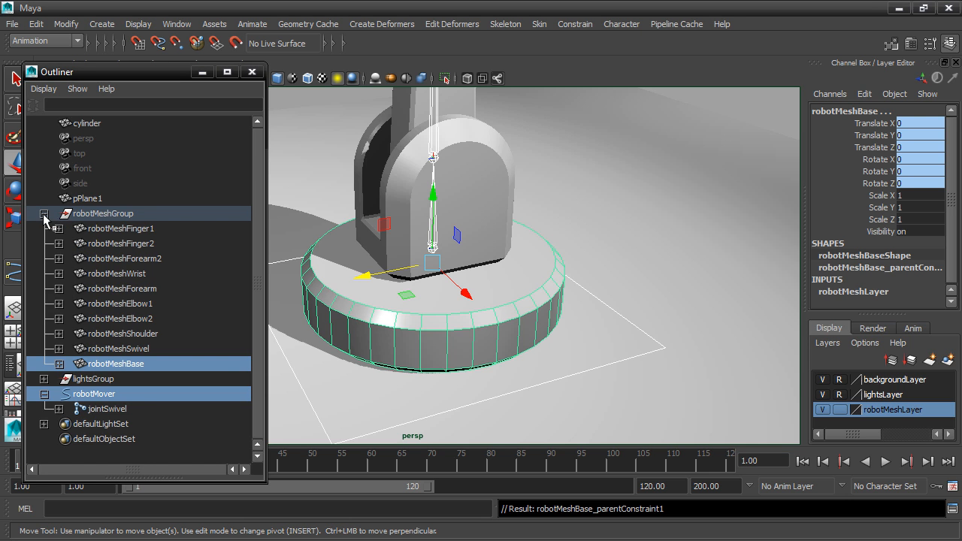
pyautogui.click(59, 364)
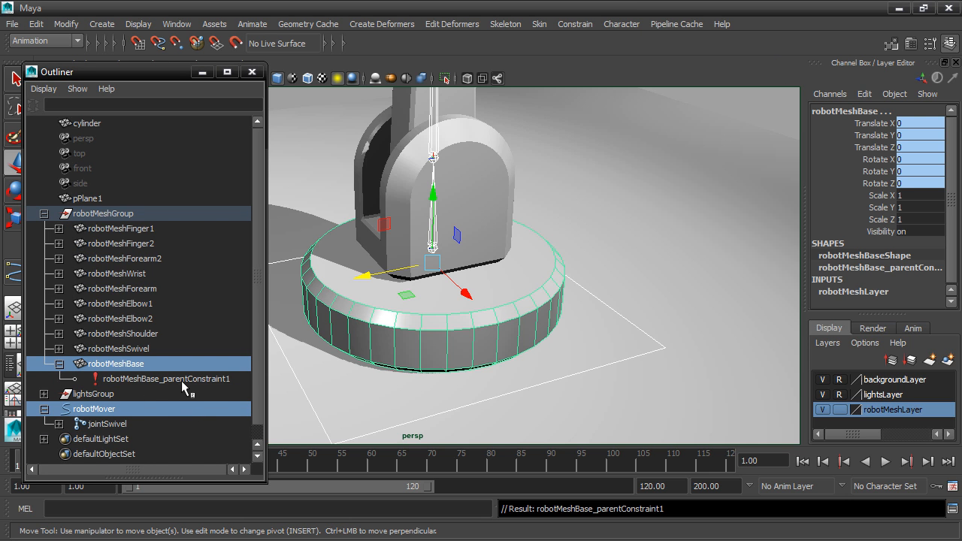
pyautogui.click(592, 370)
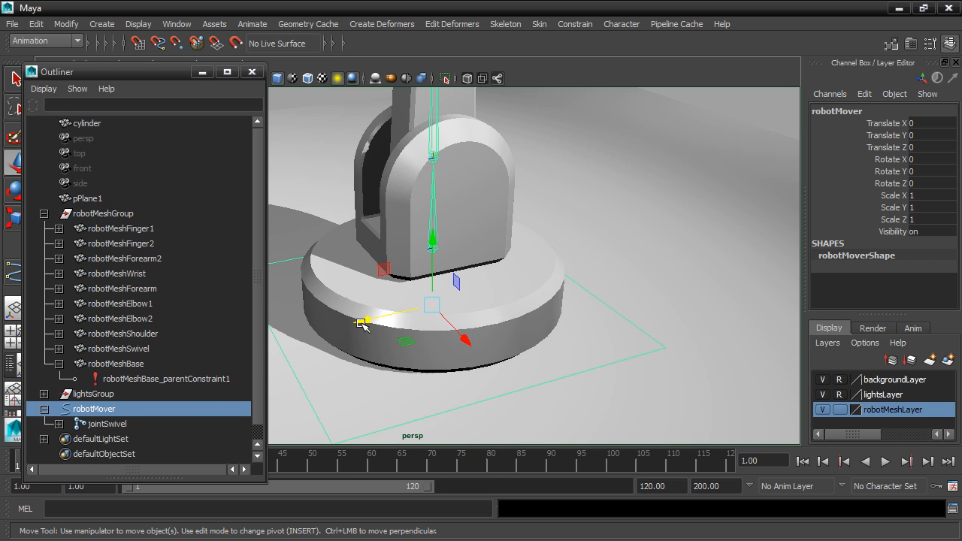
pyautogui.moveTo(359, 322); pyautogui.dragTo(641, 265)
pyautogui.hotkey('ctrl', 'z')
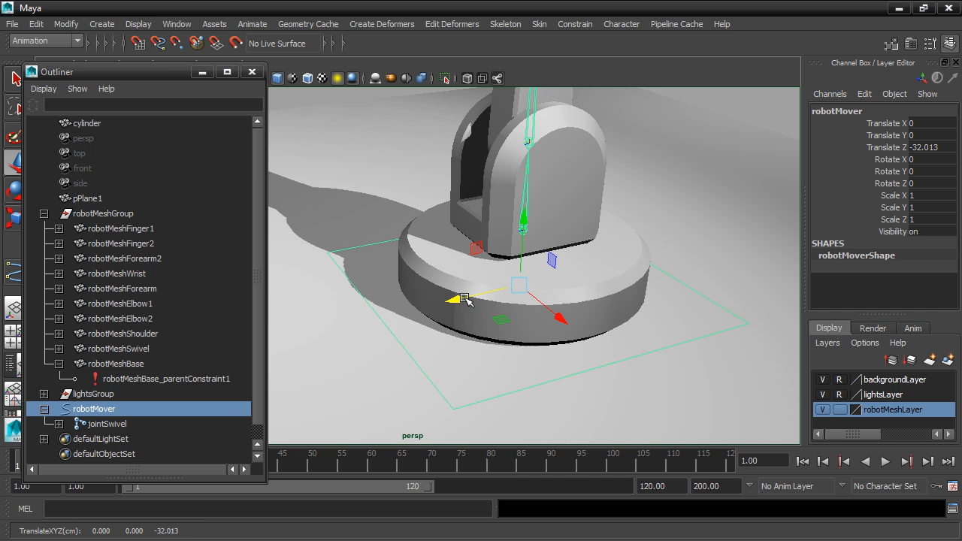
pyautogui.hotkey('ctrl', 'z')
pyautogui.scroll(-5, 563, 303)
pyautogui.keyDown('alt'); pyautogui.moveTo(567, 278); pyautogui.dragTo(591, 305, button='middle'); pyautogui.keyUp('alt')
pyautogui.keyDown('alt'); pyautogui.moveTo(591, 305); pyautogui.dragTo(591, 315); pyautogui.keyUp('alt')
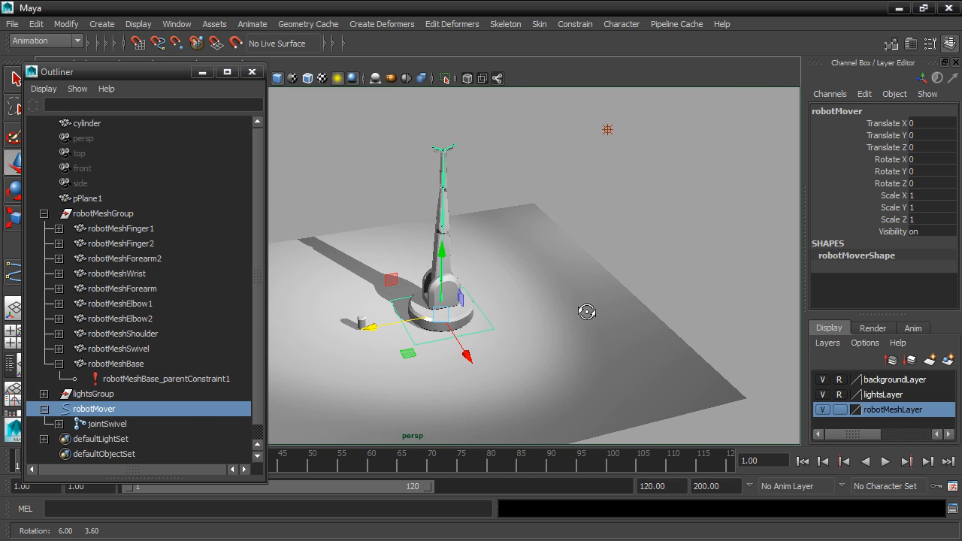
pyautogui.scroll(5, 560, 311)
pyautogui.scroll(-3, 579, 290)
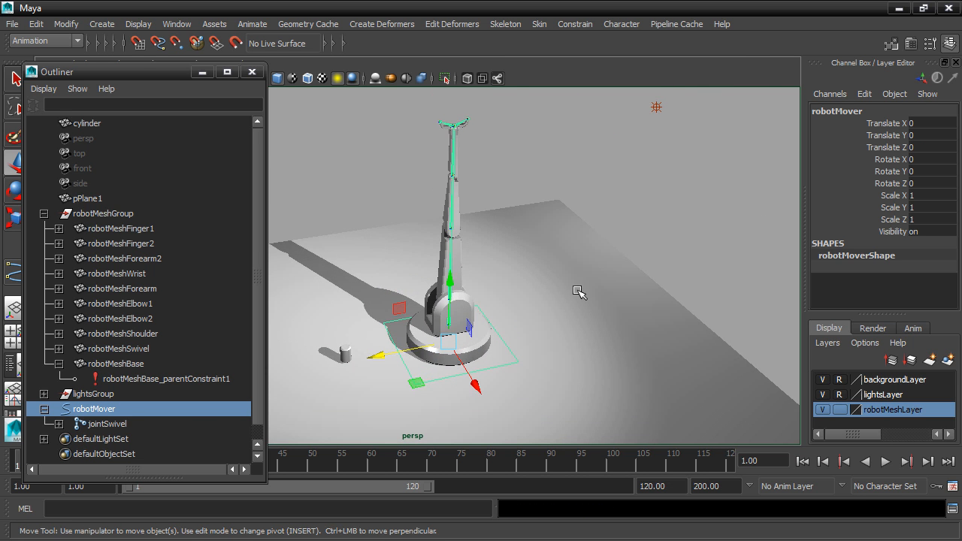
# Close the Outliner and save the scene as robot_animation.0001.ma in Maya ASCII format in the project's scenes folder
pyautogui.click(251, 72)
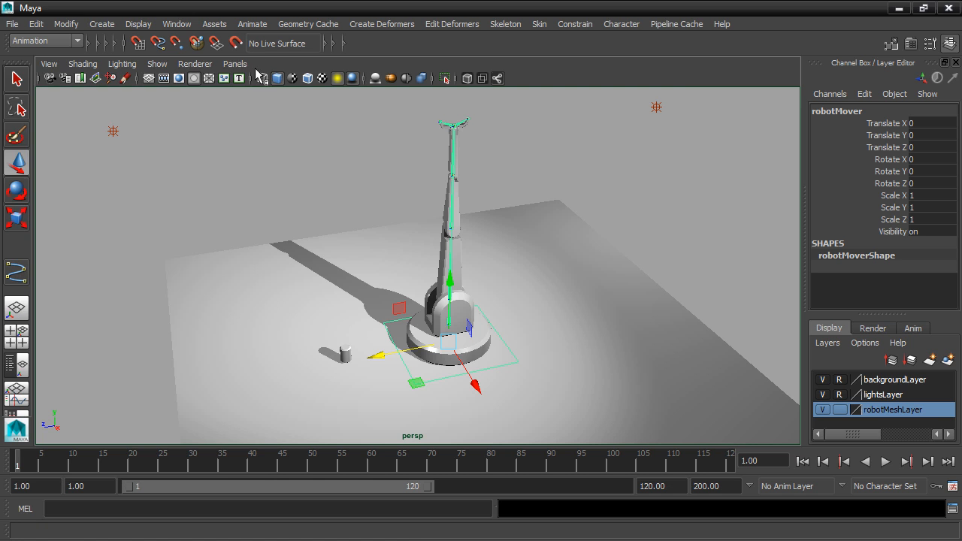
pyautogui.click(15, 24)
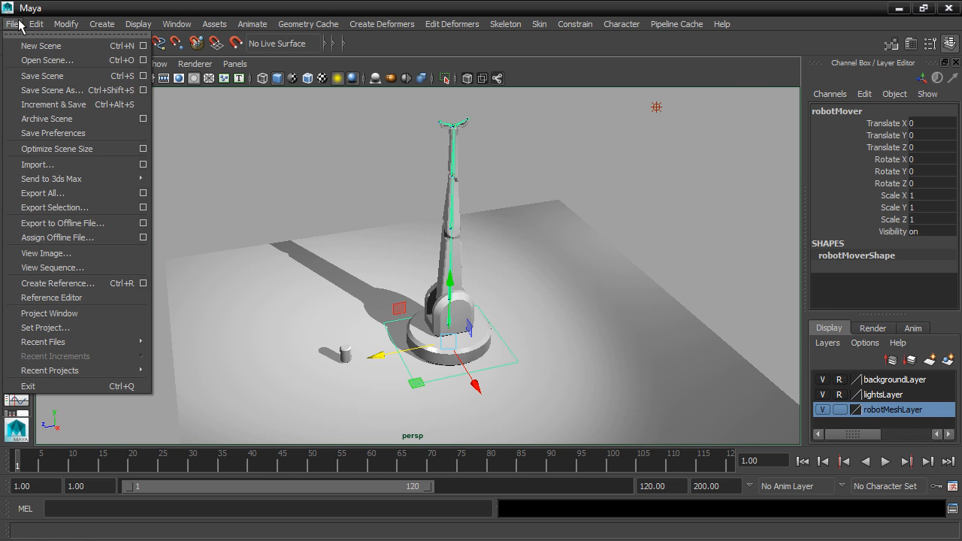
pyautogui.click(46, 89)
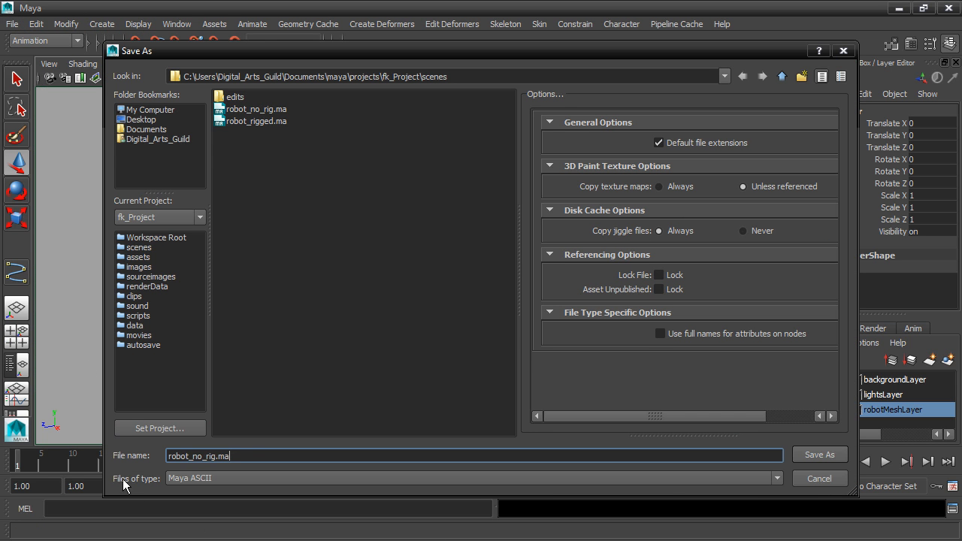
pyautogui.click(181, 479)
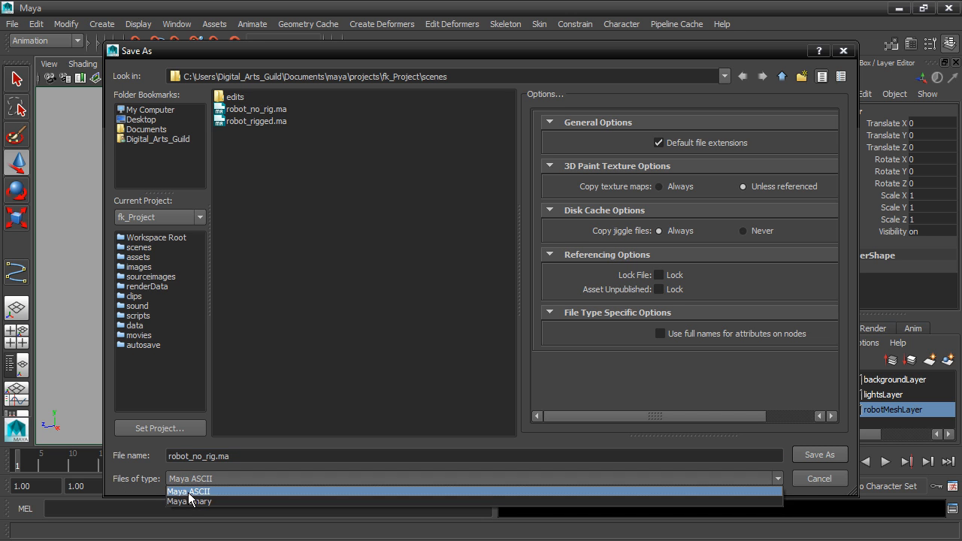
pyautogui.click(194, 487)
pyautogui.click(214, 457)
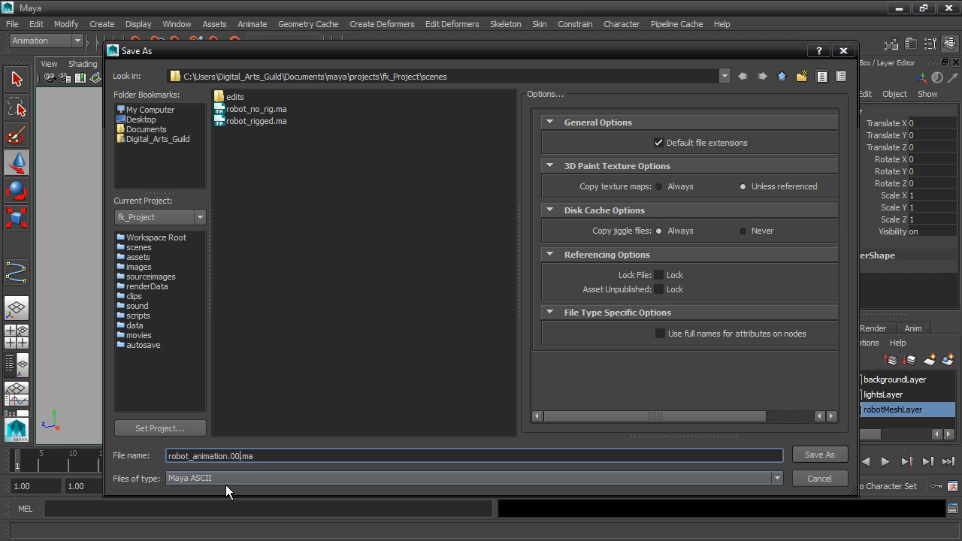
pyautogui.write('1')
pyautogui.click(261, 463)
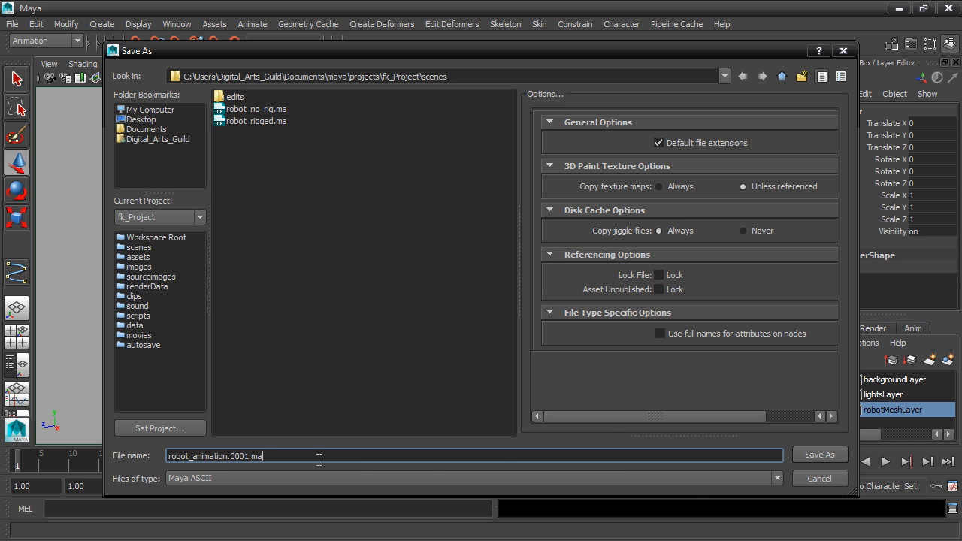
pyautogui.click(811, 454)
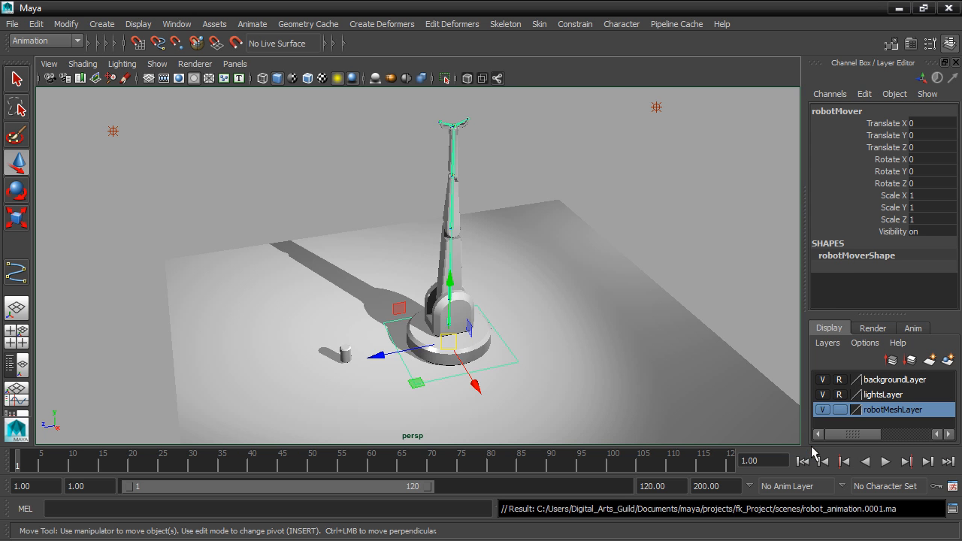